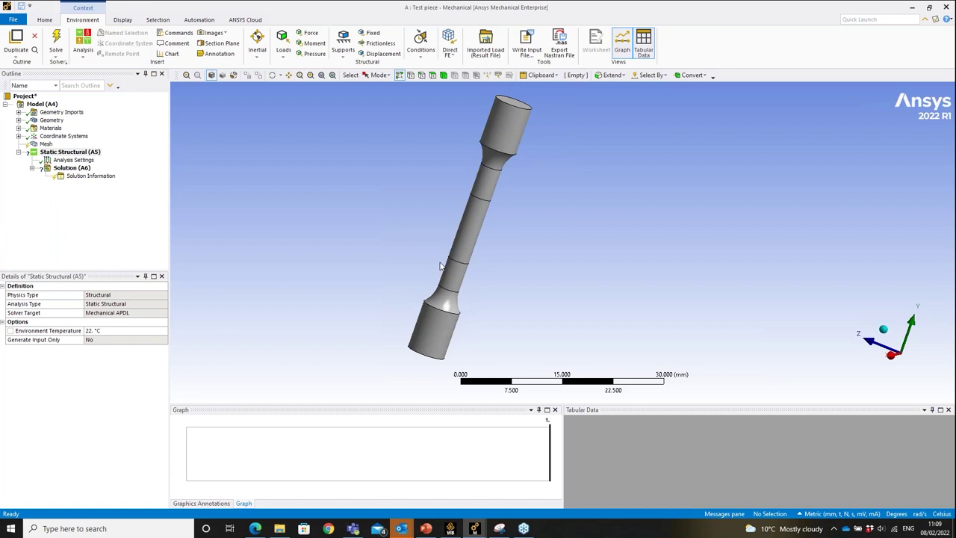
# - Set the mesh element size to 0.5 mm and generate the mesh for the test piece
pyautogui.click(45, 144)
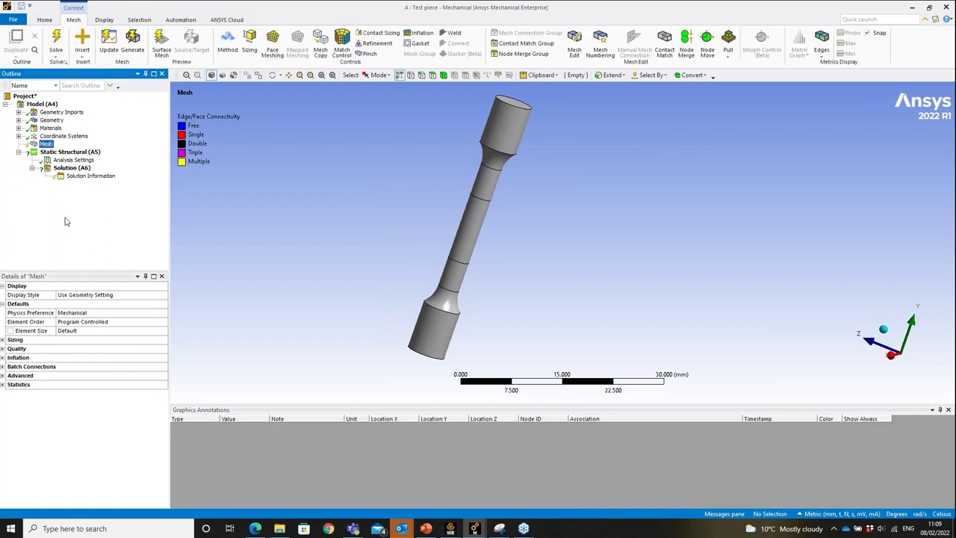
pyautogui.click(94, 331)
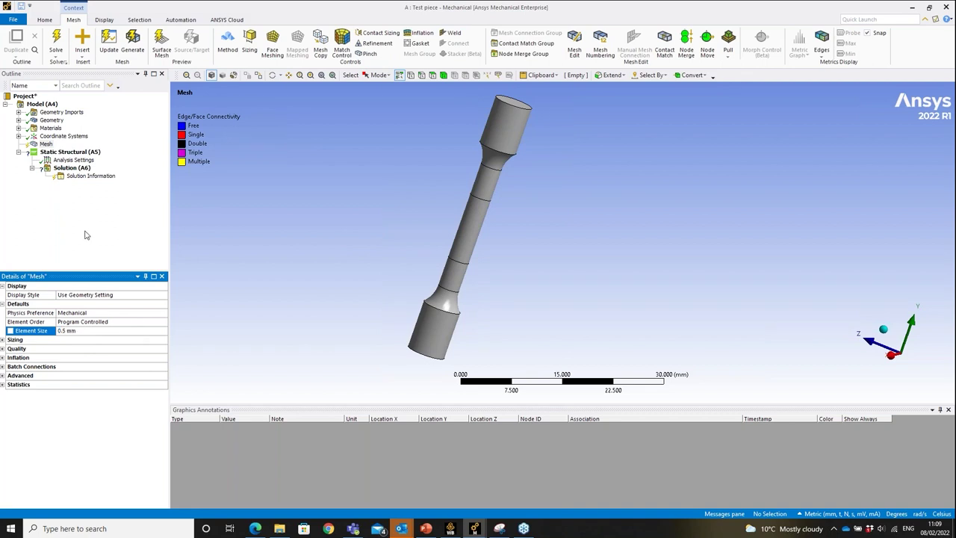
pyautogui.rightClick(46, 144)
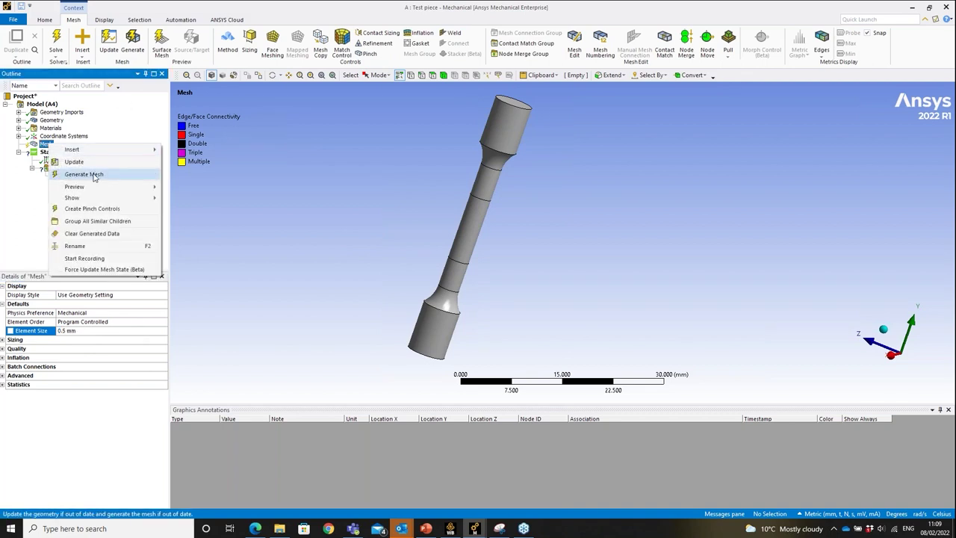
pyautogui.click(84, 174)
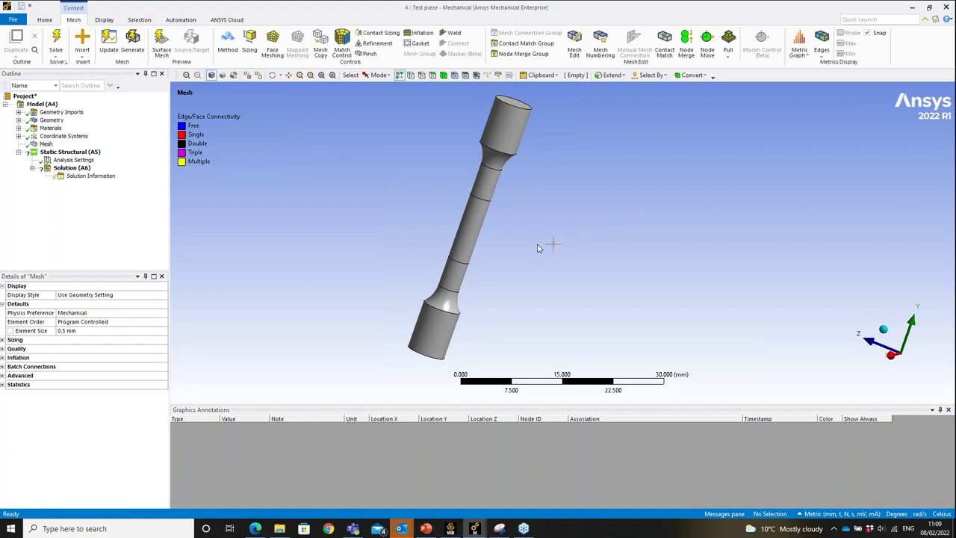
# - Show the generated mesh on the test piece and inspect it around the shaft and end faces
pyautogui.click(247, 75)
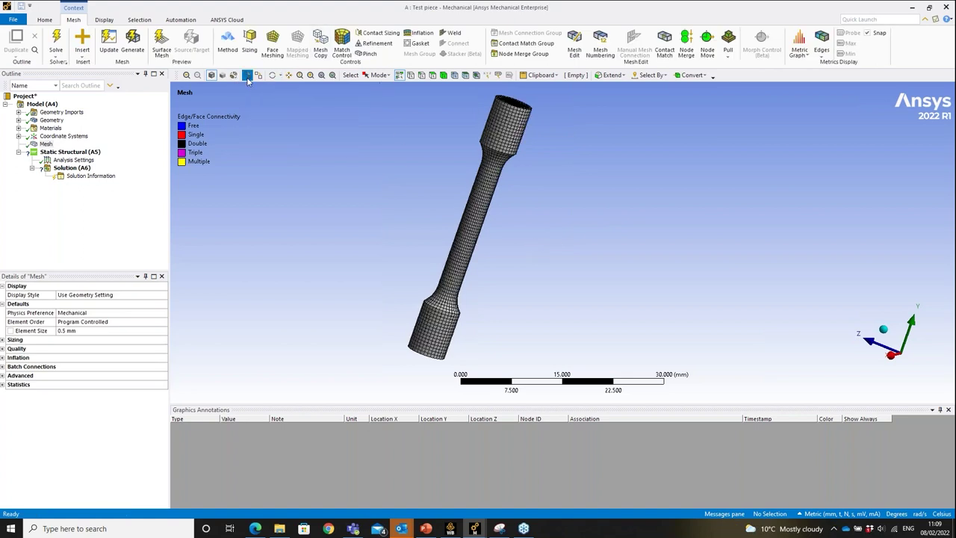
pyautogui.moveTo(530, 203); pyautogui.dragTo(512, 217, button='middle')
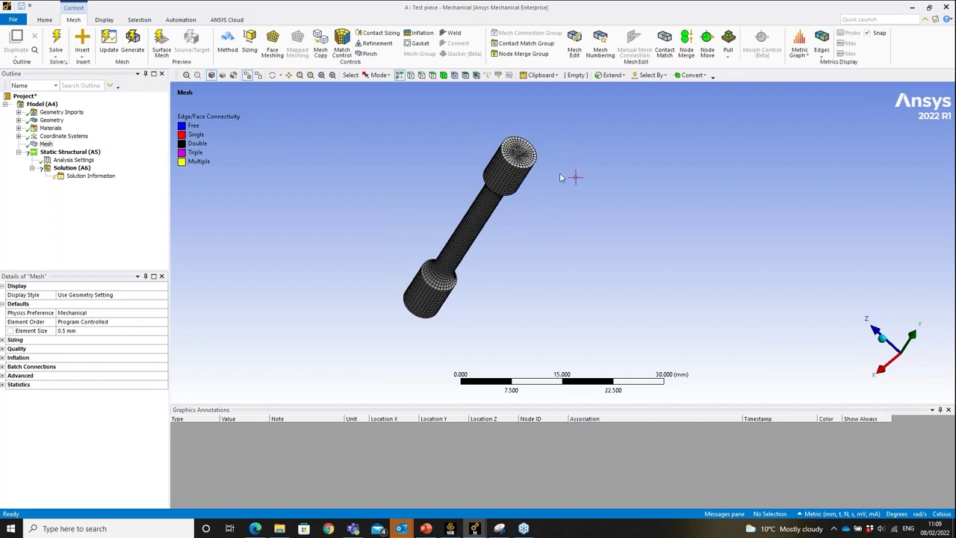
pyautogui.moveTo(534, 262); pyautogui.dragTo(572, 122, button='middle')
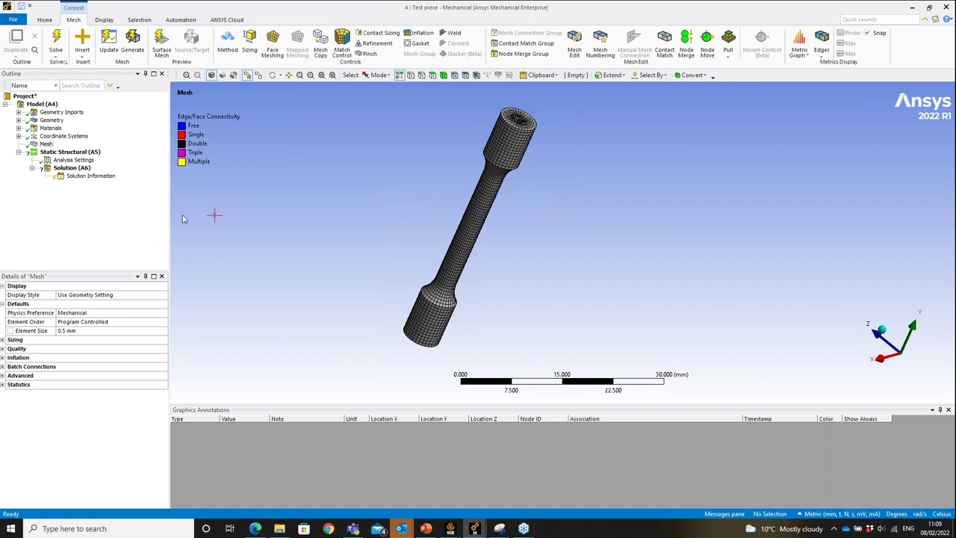
# - Apply a fixed support to the lower circular end face of the test piece in the Static Structural analysis
pyautogui.moveTo(515, 254); pyautogui.dragTo(503, 208, button='middle')
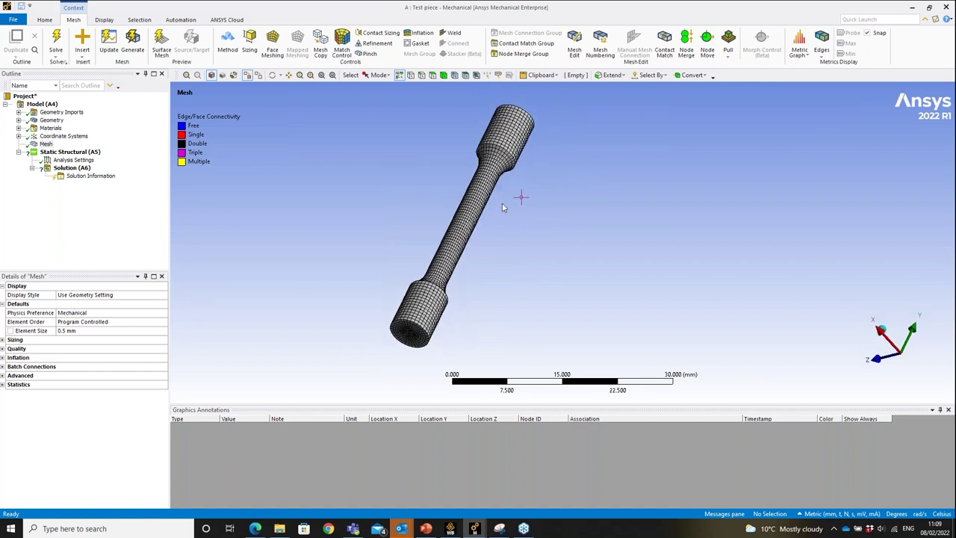
pyautogui.click(411, 332)
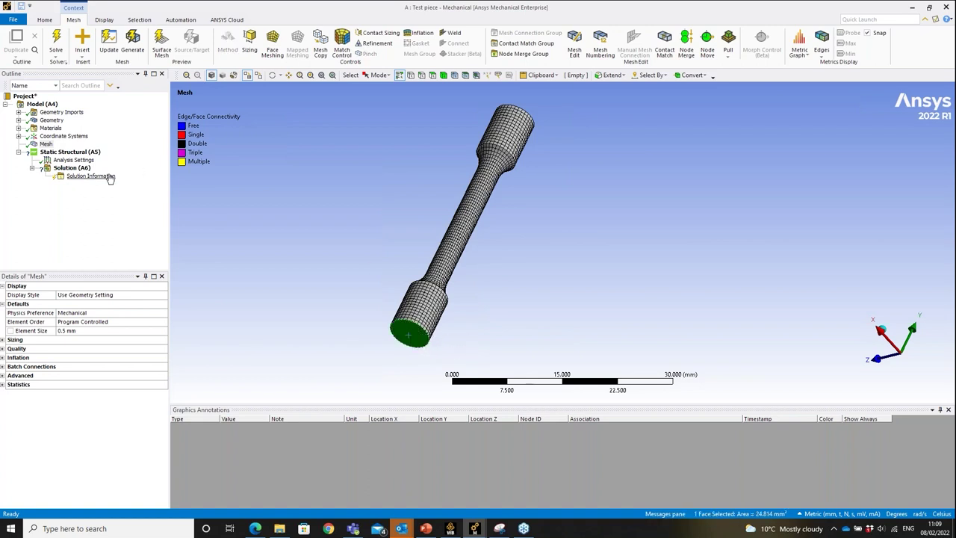
pyautogui.click(75, 152)
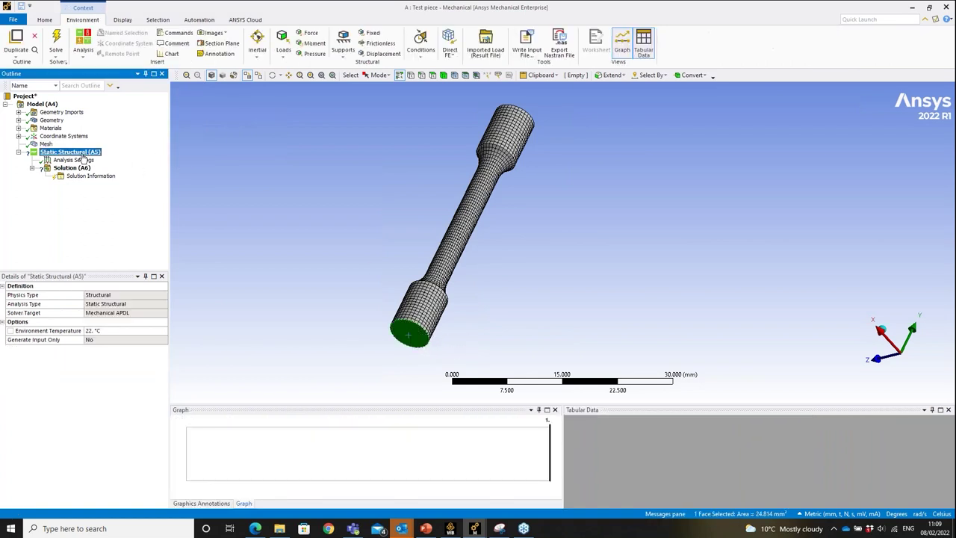
pyautogui.click(371, 34)
# - Apply a 1500 N force to the upper circular end face of the test piece
pyautogui.moveTo(492, 171); pyautogui.dragTo(515, 112, button='middle')
pyautogui.click(515, 112)
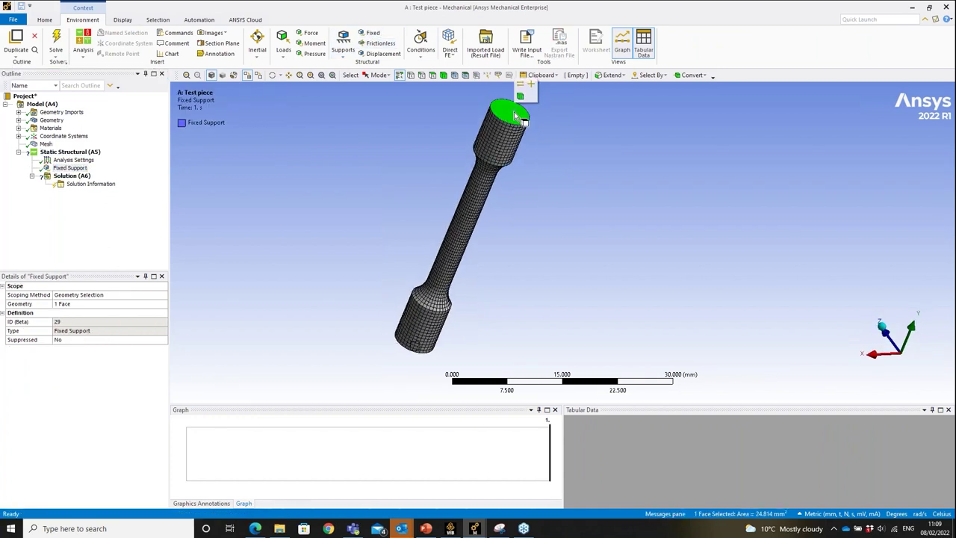
pyautogui.click(309, 32)
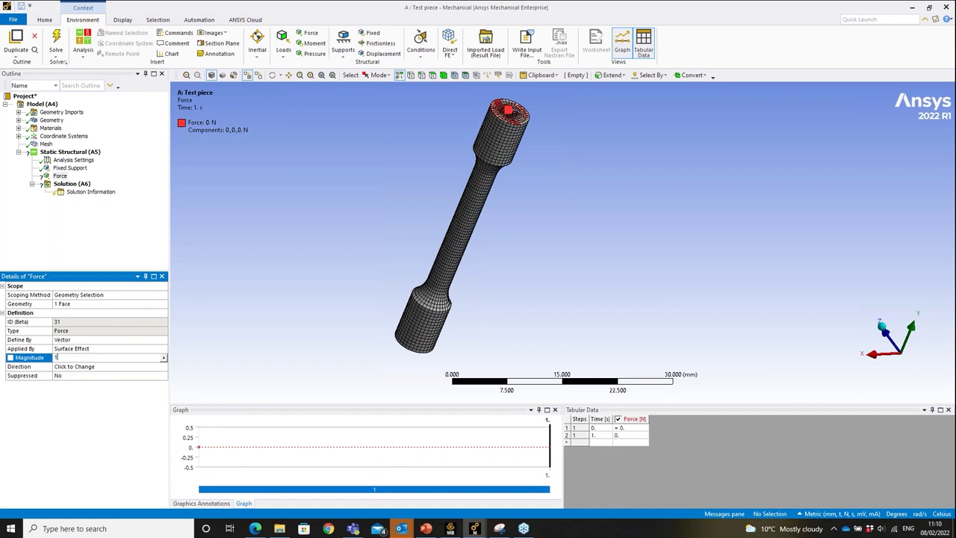
pyautogui.press('Return')
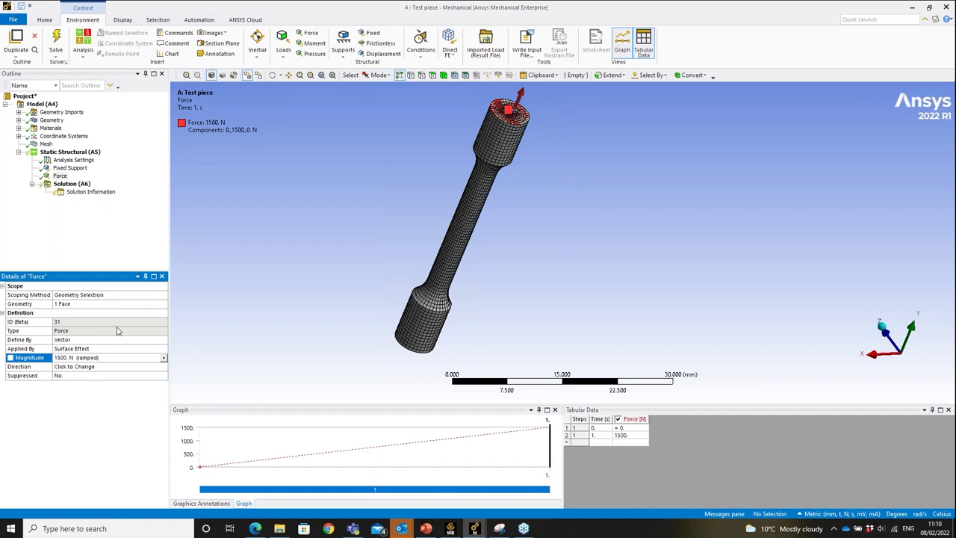
# - Add equivalent (von-Mises), maximum principal and minimum principal stress results to the solution
pyautogui.moveTo(525, 266); pyautogui.dragTo(188, 154, button='middle')
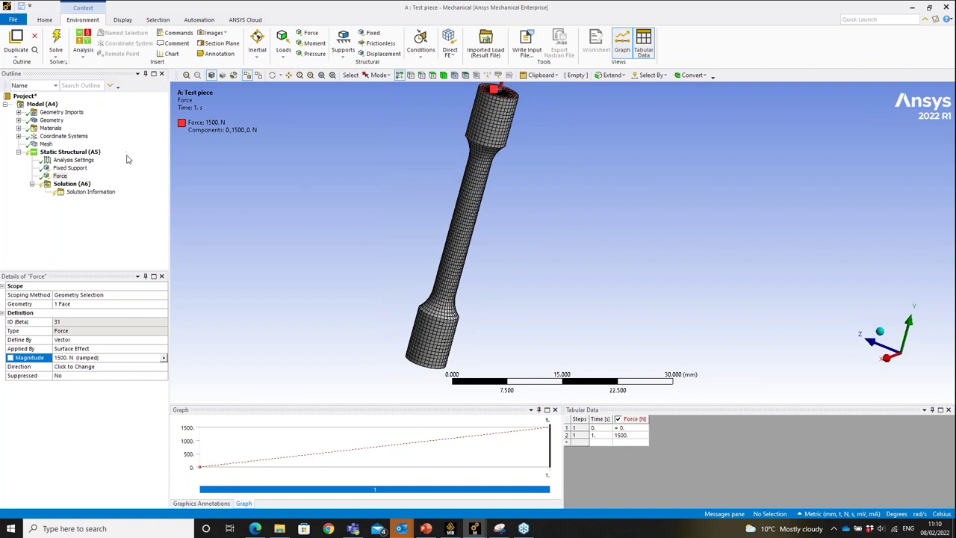
pyautogui.click(73, 184)
pyautogui.click(402, 49)
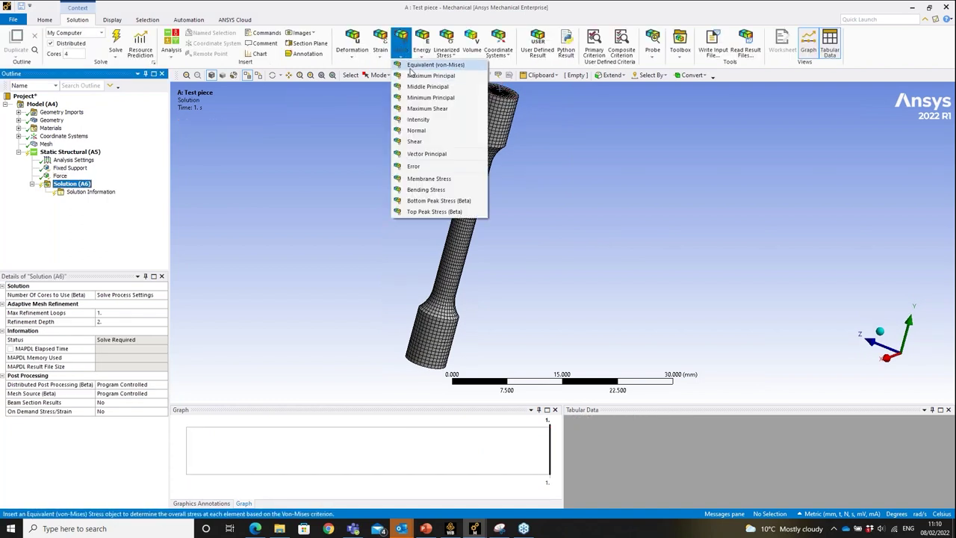
pyautogui.click(410, 65)
pyautogui.click(401, 49)
pyautogui.click(412, 76)
pyautogui.click(402, 49)
pyautogui.click(411, 97)
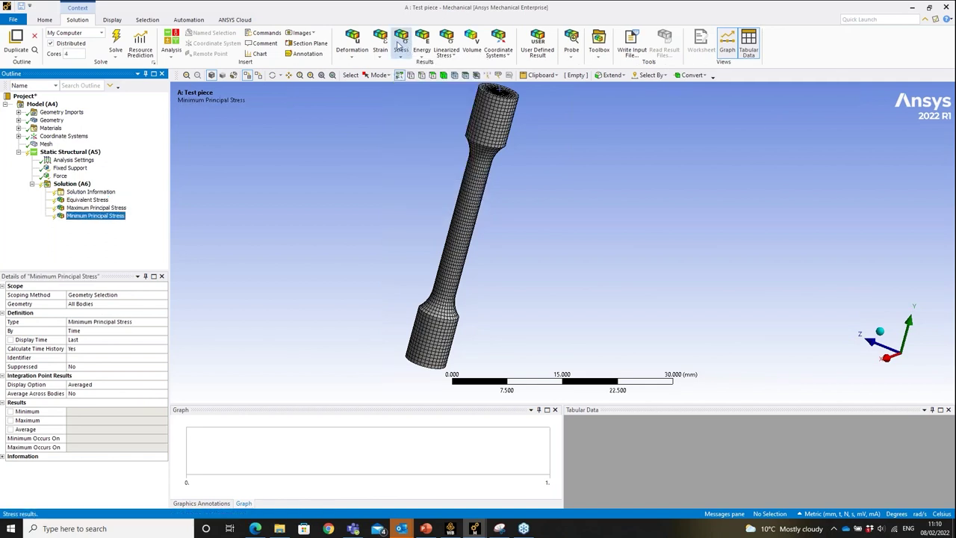
# - Add a normal stress result oriented along the Y axis and a vector principal stress result
pyautogui.click(401, 50)
pyautogui.click(411, 129)
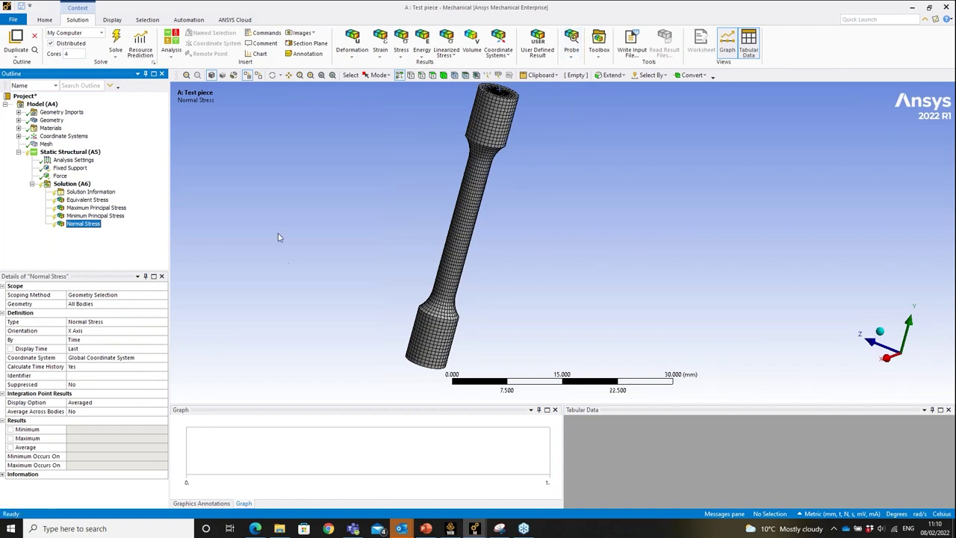
pyautogui.click(158, 332)
pyautogui.click(163, 331)
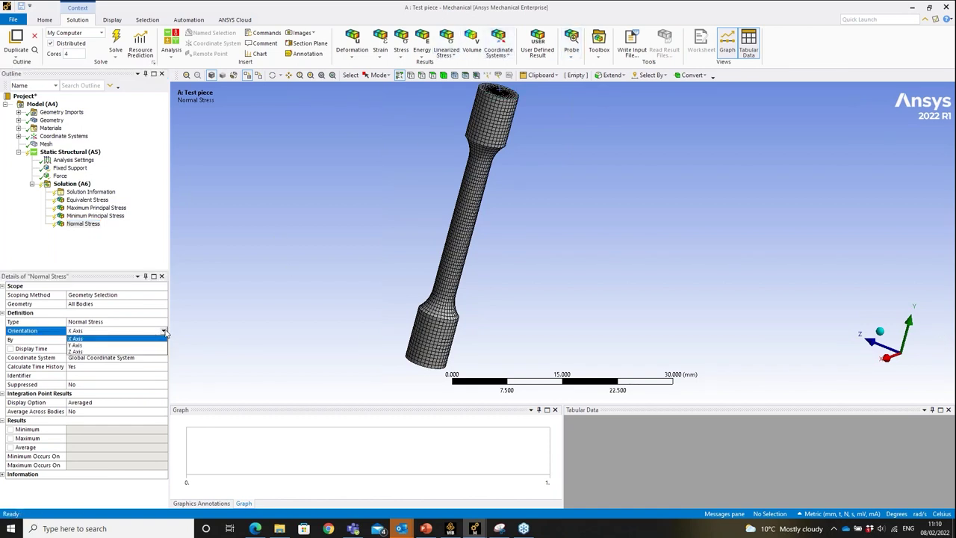
pyautogui.click(118, 346)
pyautogui.click(401, 43)
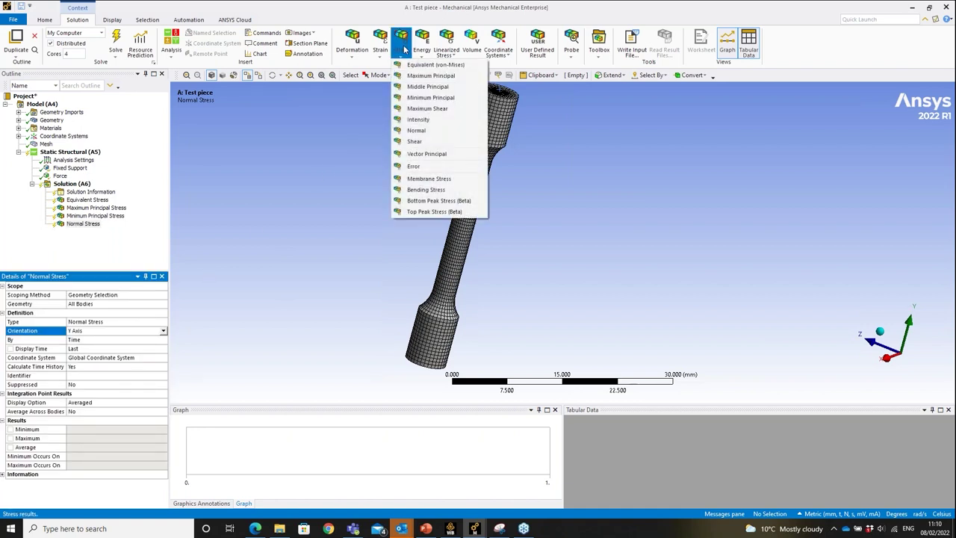
pyautogui.click(403, 156)
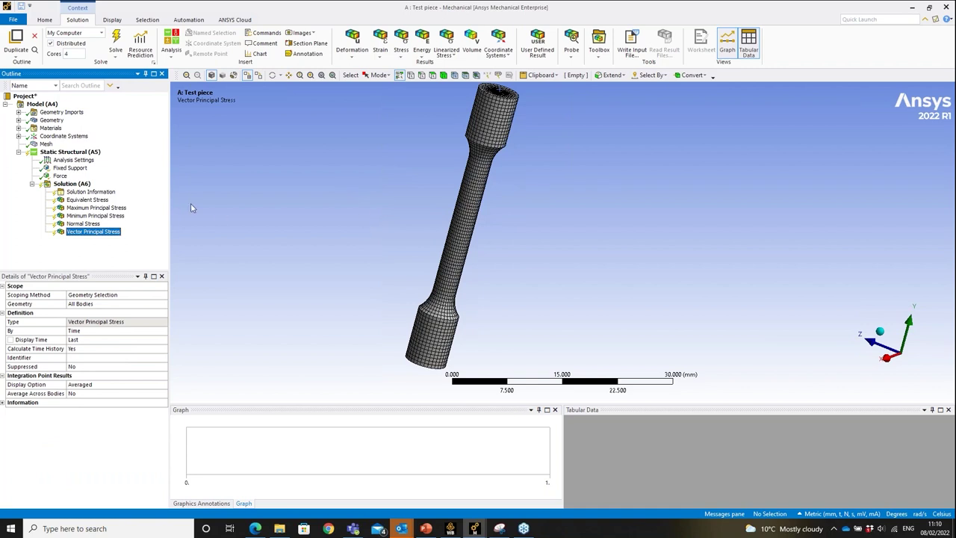
# - Scope all five stress results together to the central cylindrical face of the test piece's narrow section
pyautogui.keyDown('shift'); pyautogui.click(104, 204); pyautogui.keyUp('shift')
pyautogui.click(467, 243)
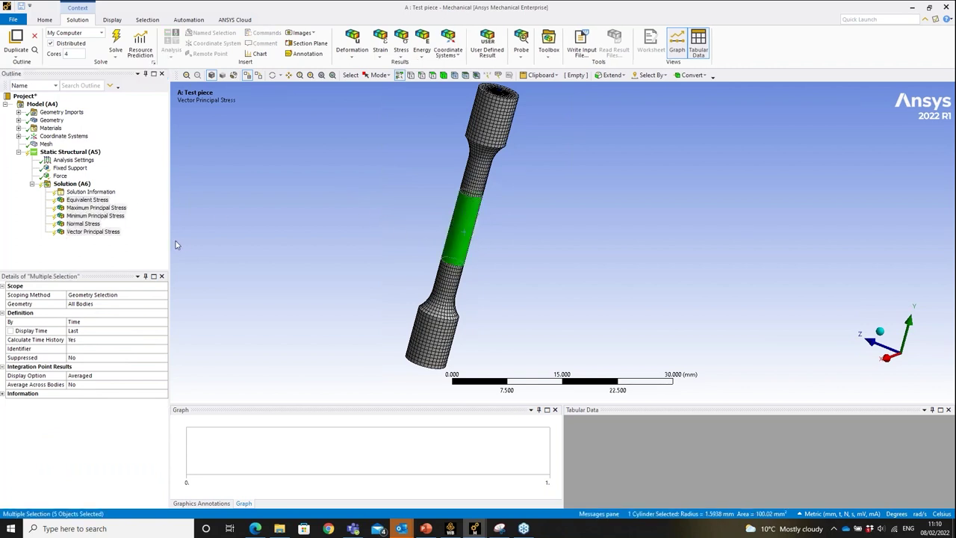
pyautogui.click(75, 304)
pyautogui.click(75, 304)
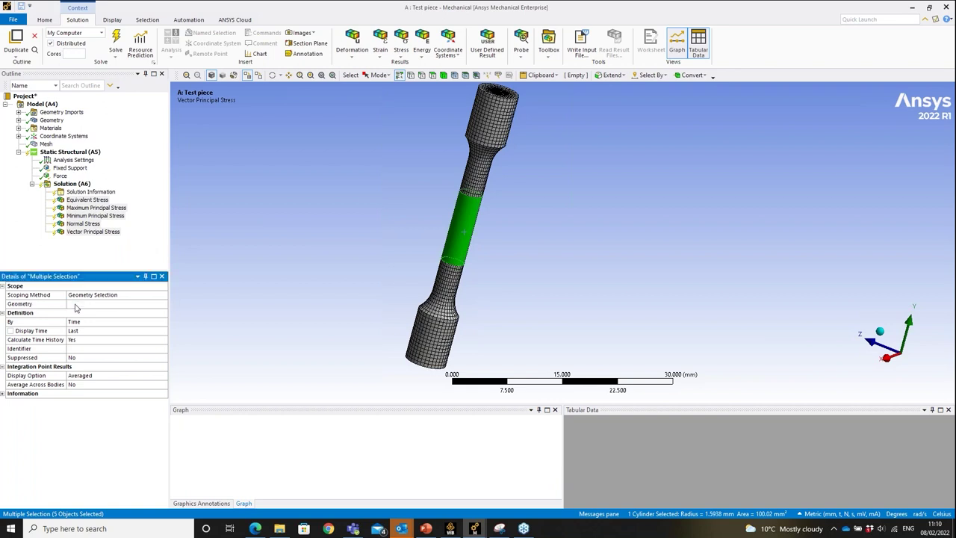
# - Solve the Static Structural analysis
pyautogui.moveTo(405, 215); pyautogui.dragTo(369, 203, button='middle')
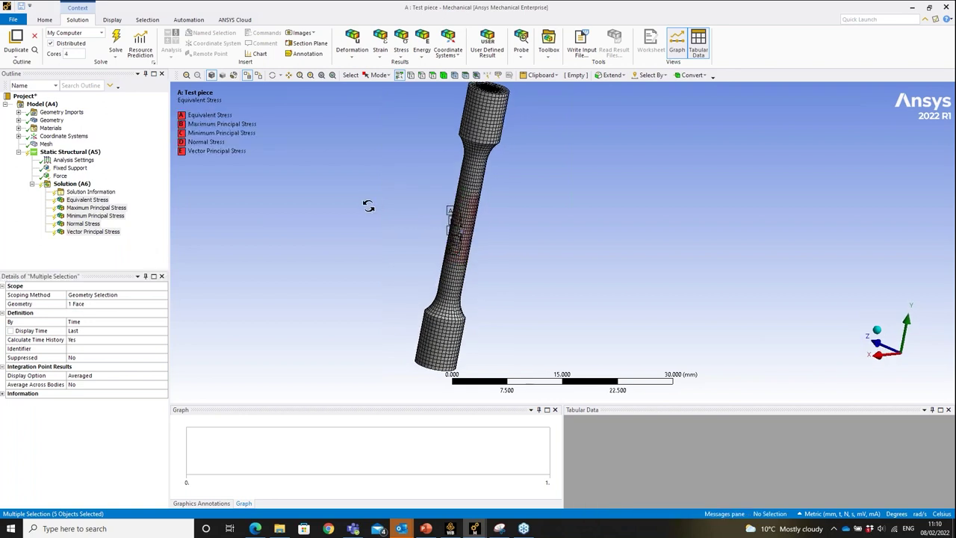
pyautogui.click(83, 153)
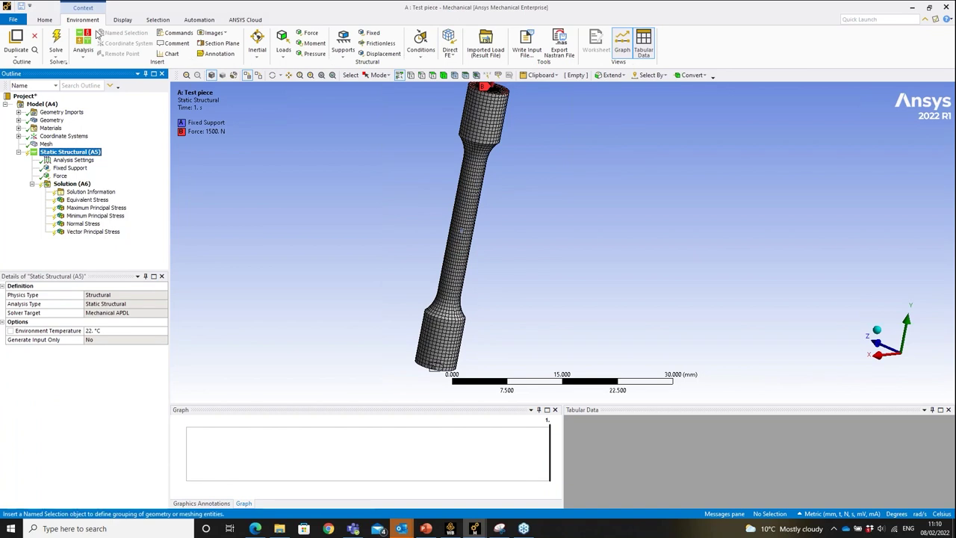
pyautogui.click(56, 44)
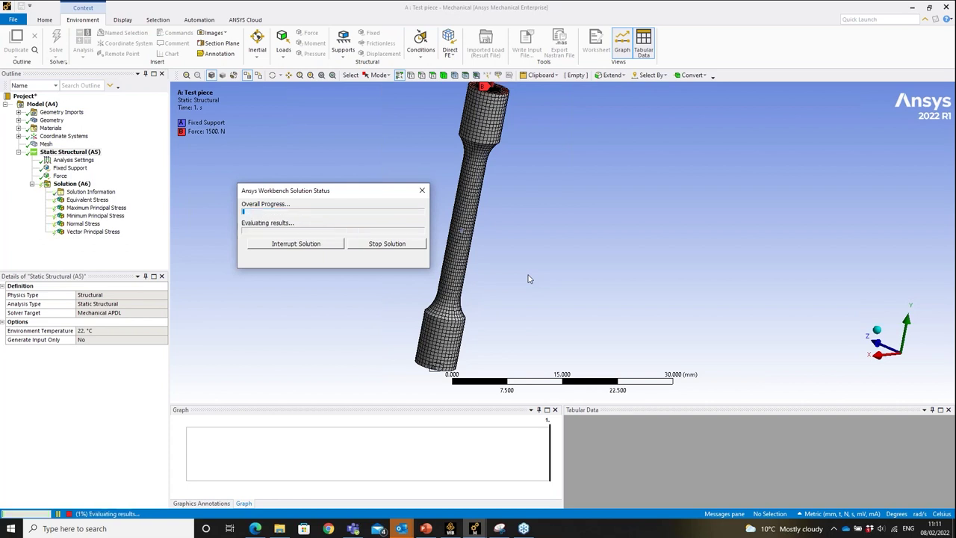
# - Review the equivalent, maximum principal and Y-axis normal stress results on the central face
pyautogui.click(98, 202)
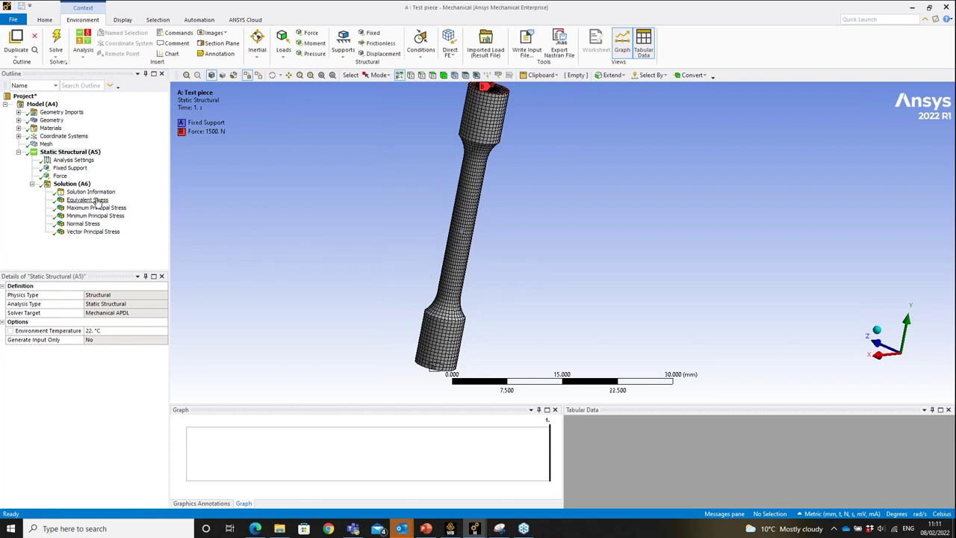
pyautogui.click(571, 258)
pyautogui.click(212, 139)
pyautogui.press('Escape')
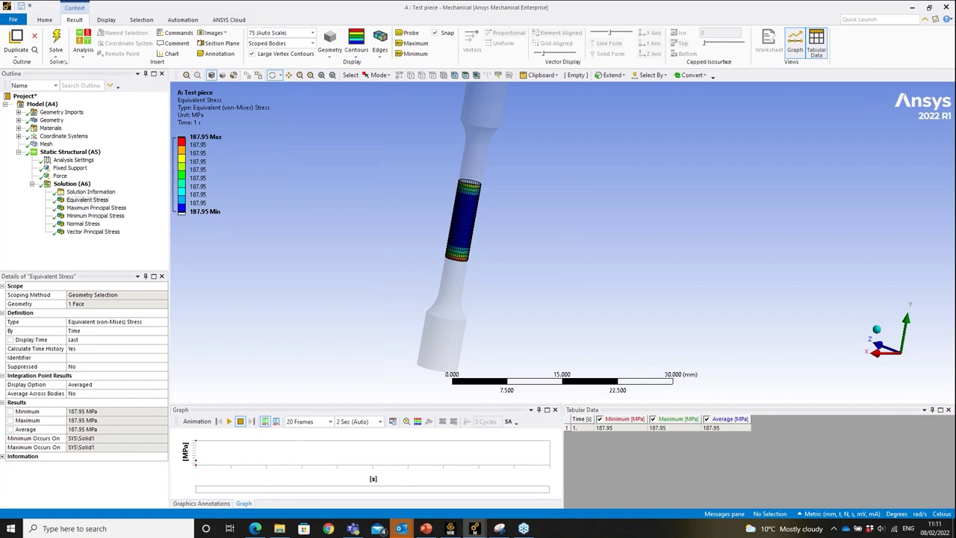
pyautogui.click(98, 210)
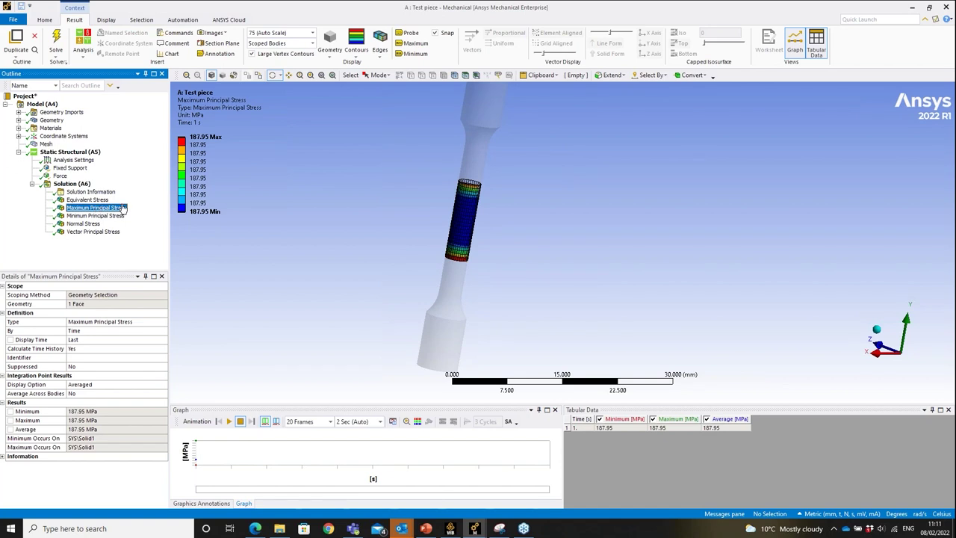
pyautogui.click(93, 225)
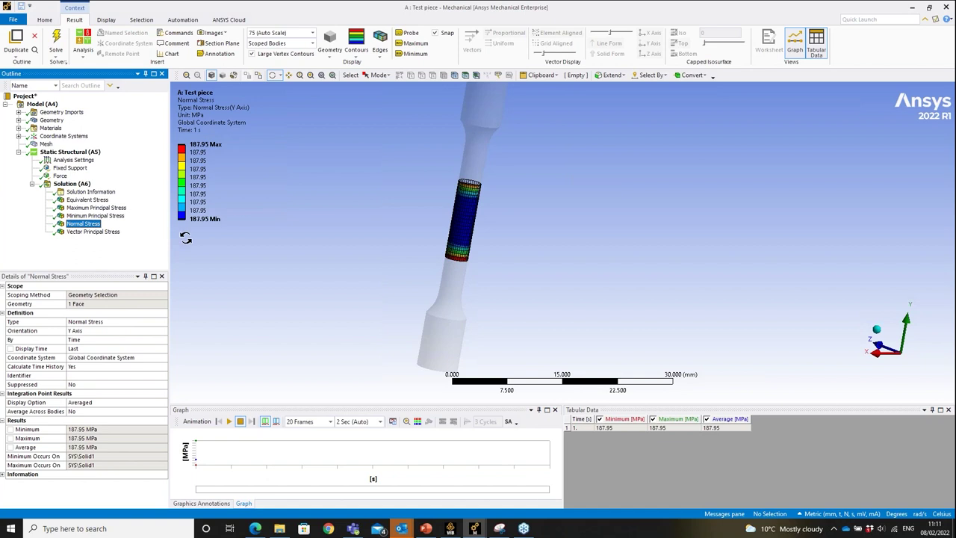
# - Display the vector principal stress as proportional, grid-aligned solid arrows and increase their length
pyautogui.click(89, 232)
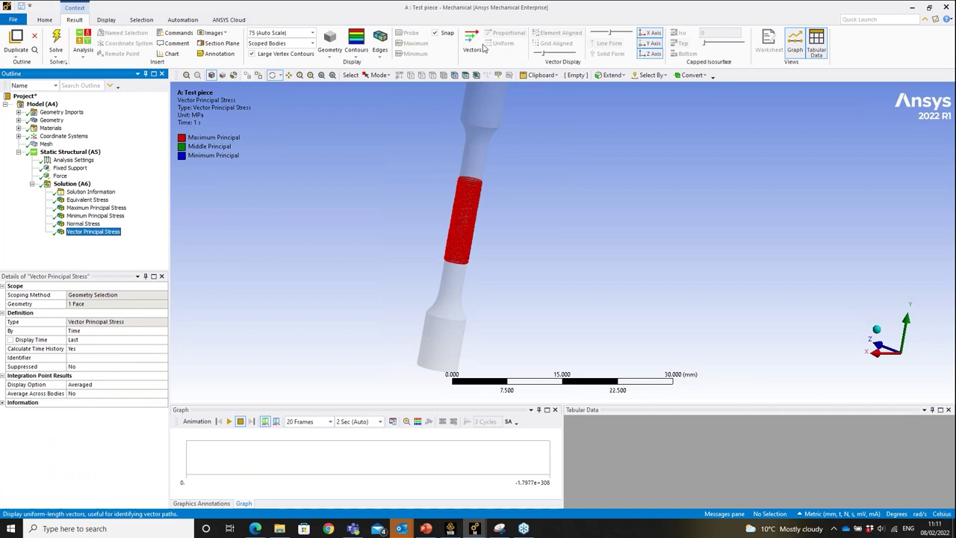
pyautogui.click(473, 47)
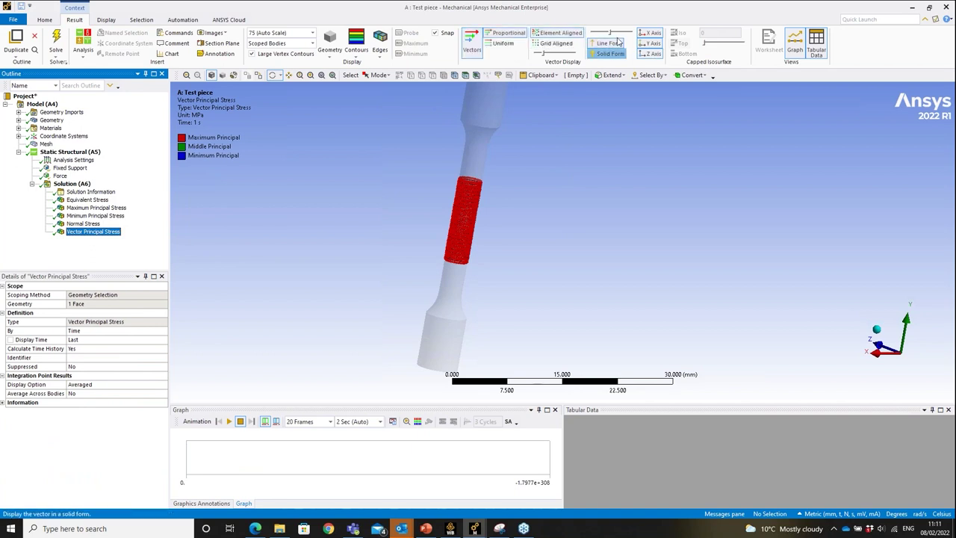
pyautogui.click(556, 43)
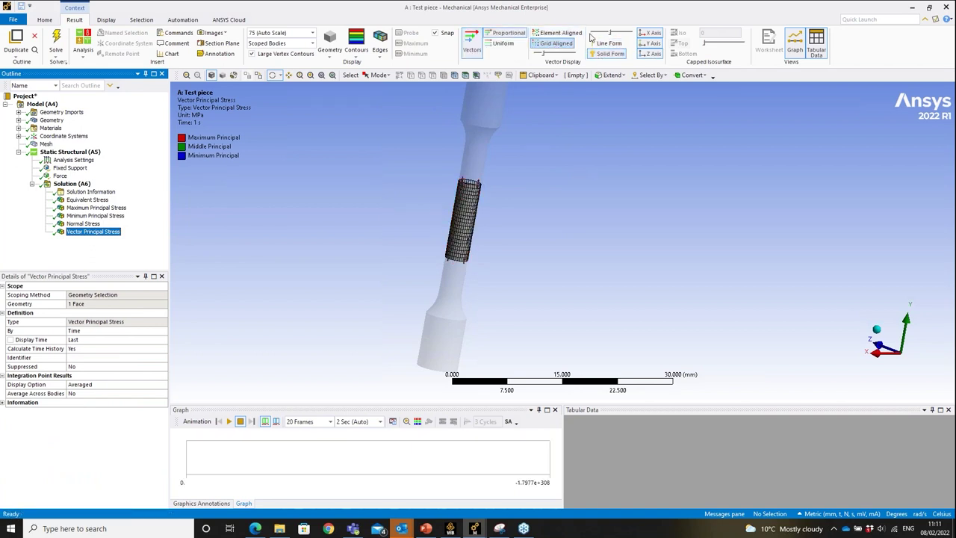
pyautogui.moveTo(610, 33); pyautogui.dragTo(629, 33)
pyautogui.moveTo(521, 248); pyautogui.dragTo(503, 267)
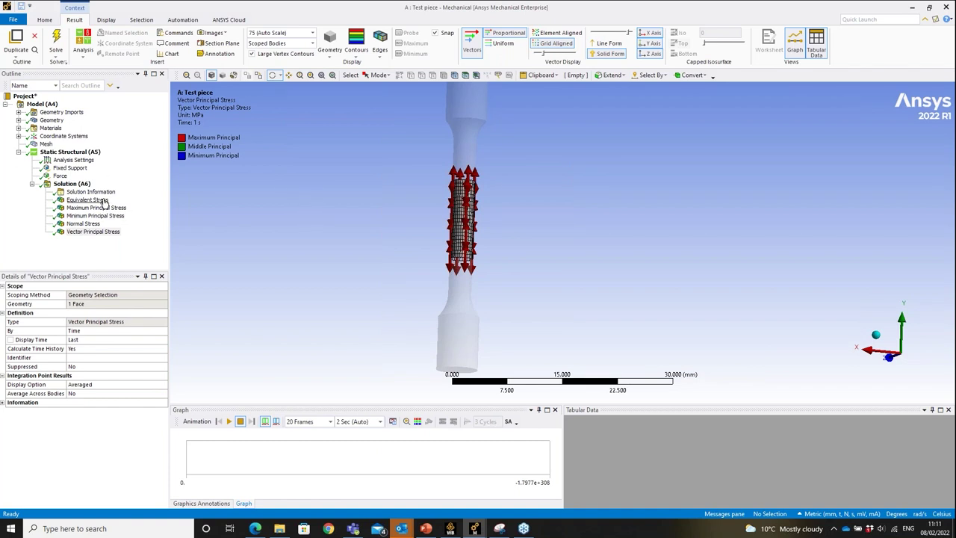
# - Open the Structural Steel material assigned in the model to examine its properties
pyautogui.click(52, 129)
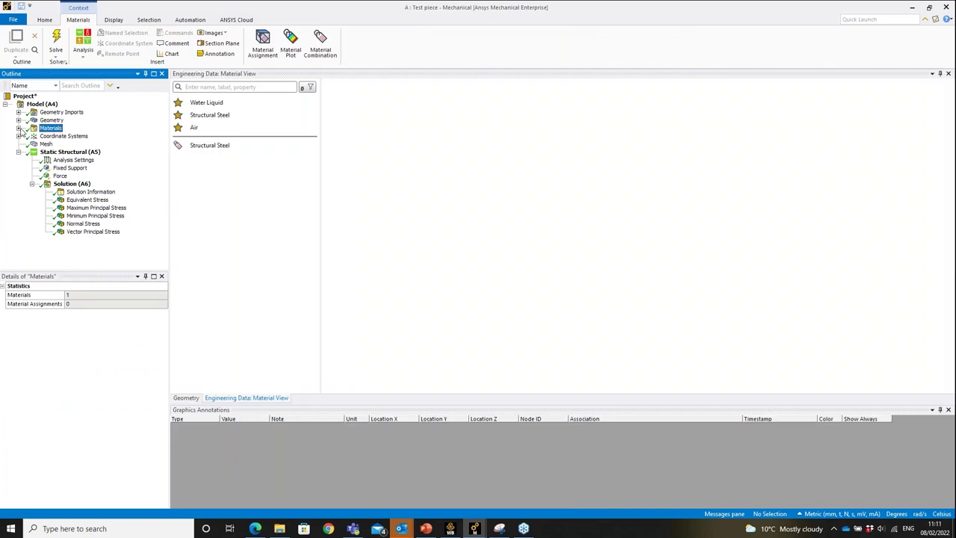
pyautogui.click(18, 127)
pyautogui.click(72, 136)
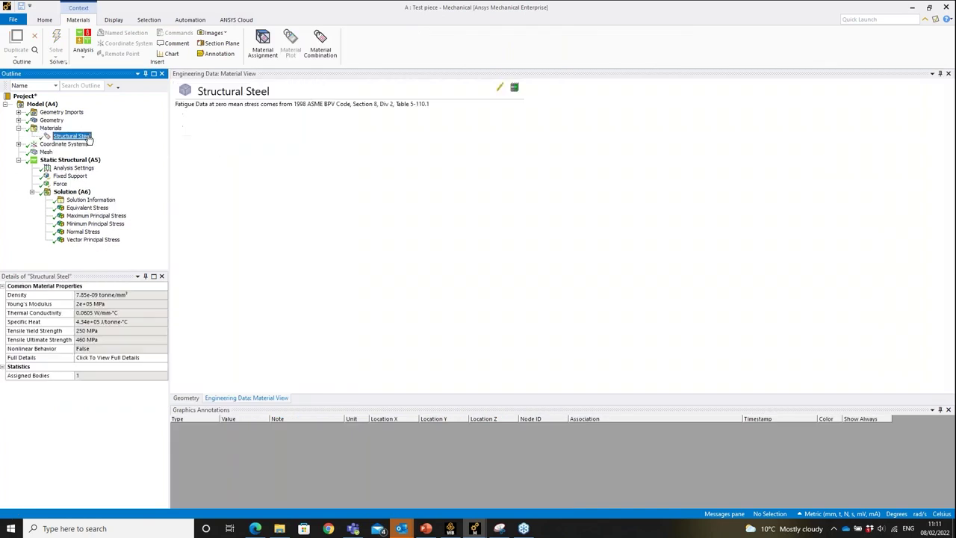
# - Examine the Structural Steel S-N curve and its alternating stress table, and close the curve view
pyautogui.click(498, 375)
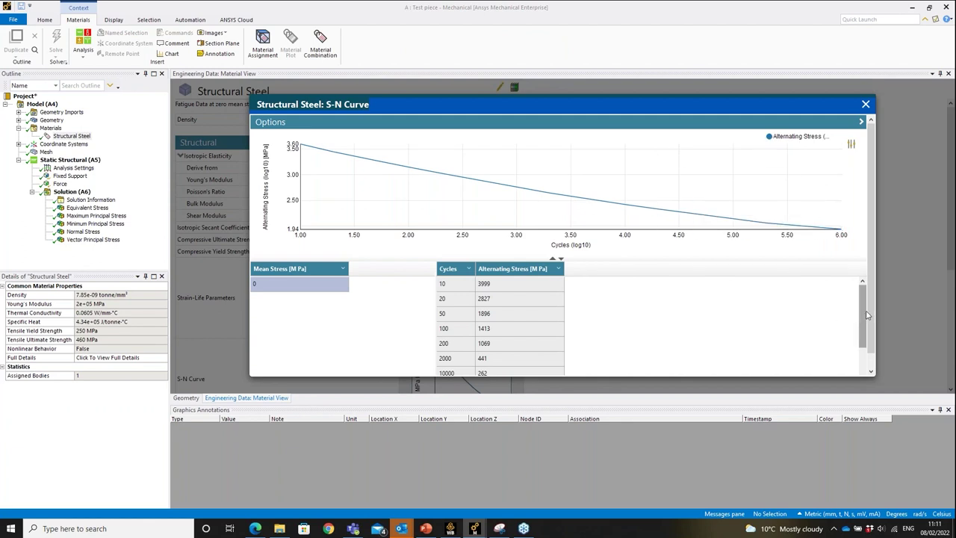
pyautogui.moveTo(863, 313); pyautogui.dragTo(864, 349)
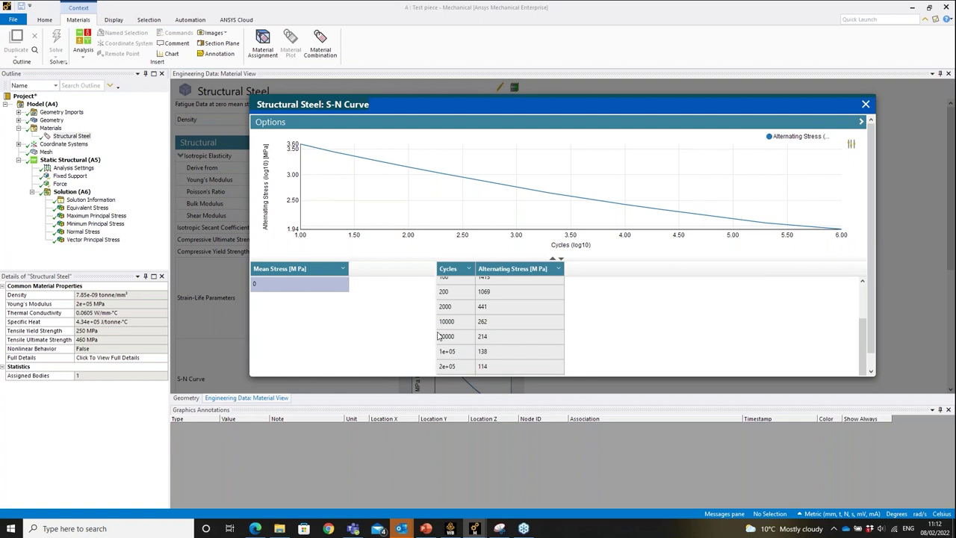
pyautogui.click(864, 105)
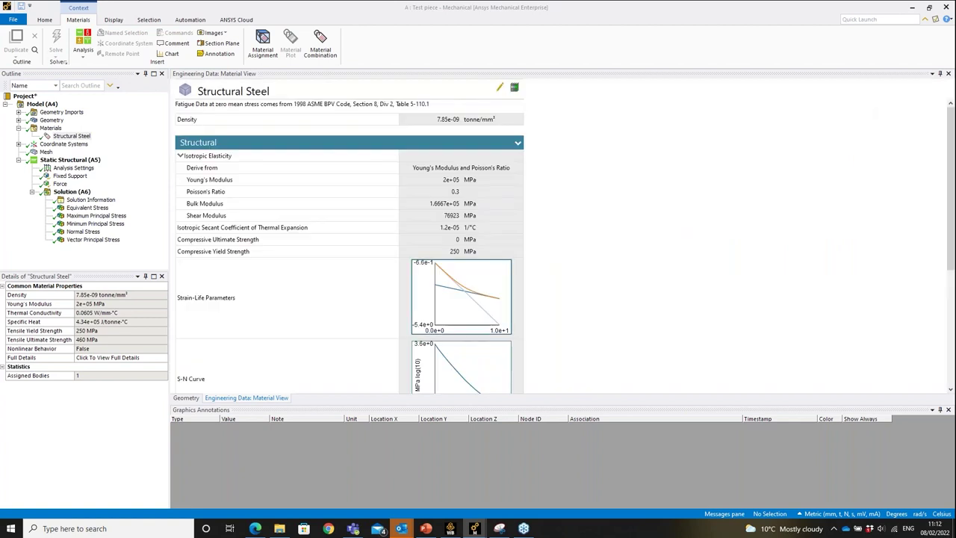
# - Insert a Fatigue Tool under the Static Structural solution
pyautogui.click(71, 191)
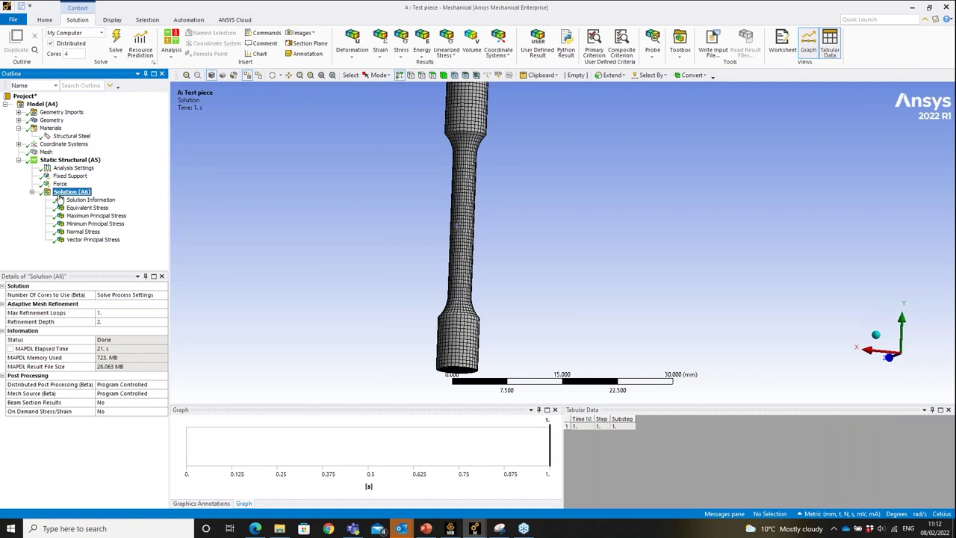
pyautogui.rightClick(61, 195)
pyautogui.moveTo(105, 201)
pyautogui.moveTo(224, 272)
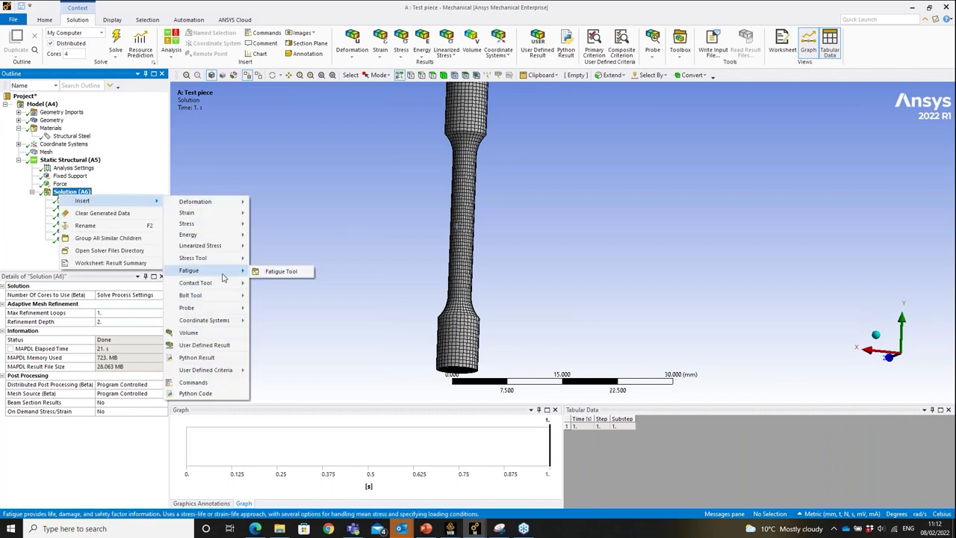
pyautogui.click(282, 272)
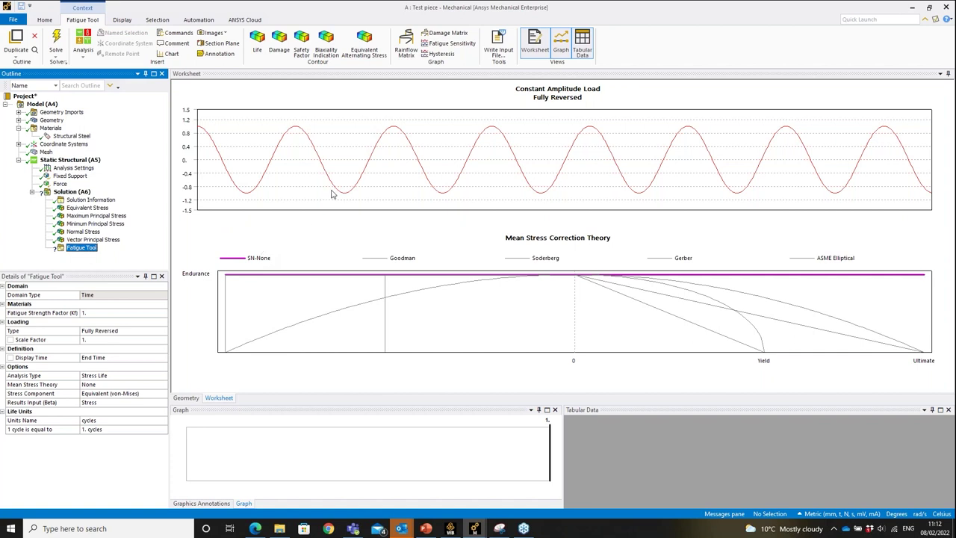
# - Add Life, Damage, Safety Factor and Biaxiality Indication results to the Fatigue Tool
pyautogui.click(257, 43)
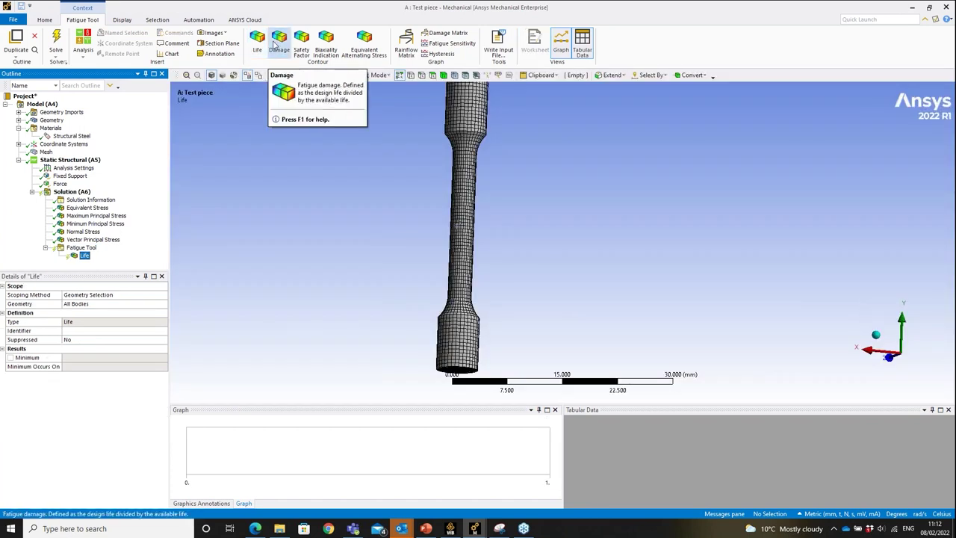
pyautogui.click(281, 46)
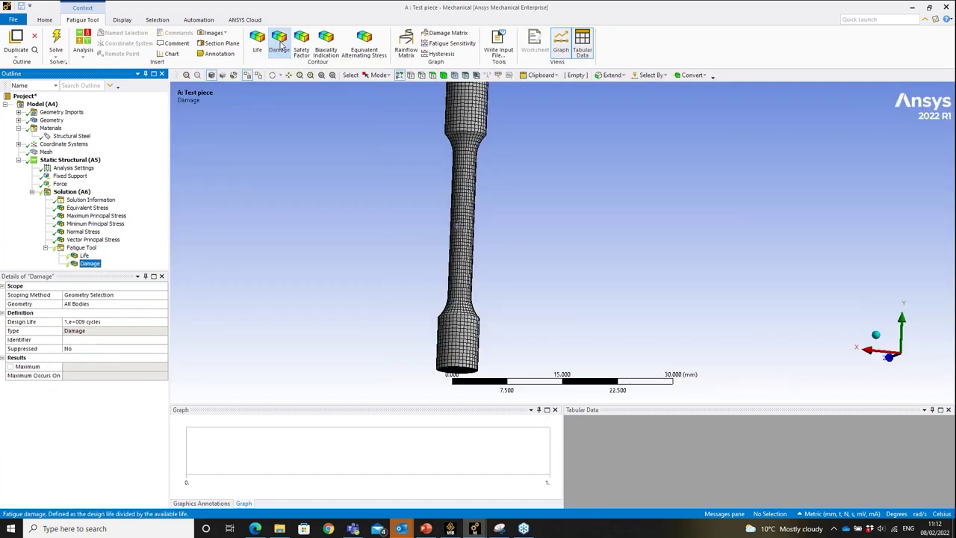
pyautogui.click(302, 47)
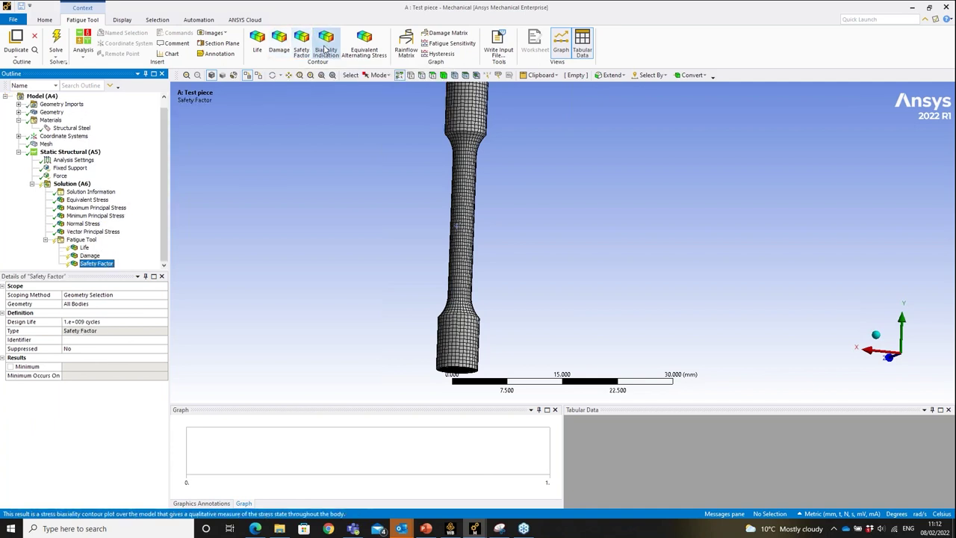
pyautogui.click(326, 47)
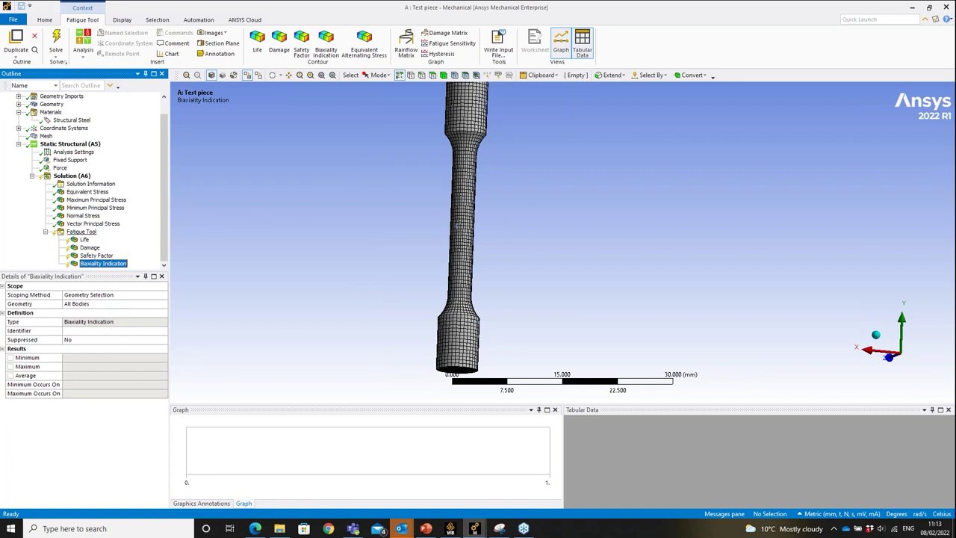
# - Review the stress component options available for the Fatigue Tool, keeping Equivalent (von-Mises)
pyautogui.click(81, 231)
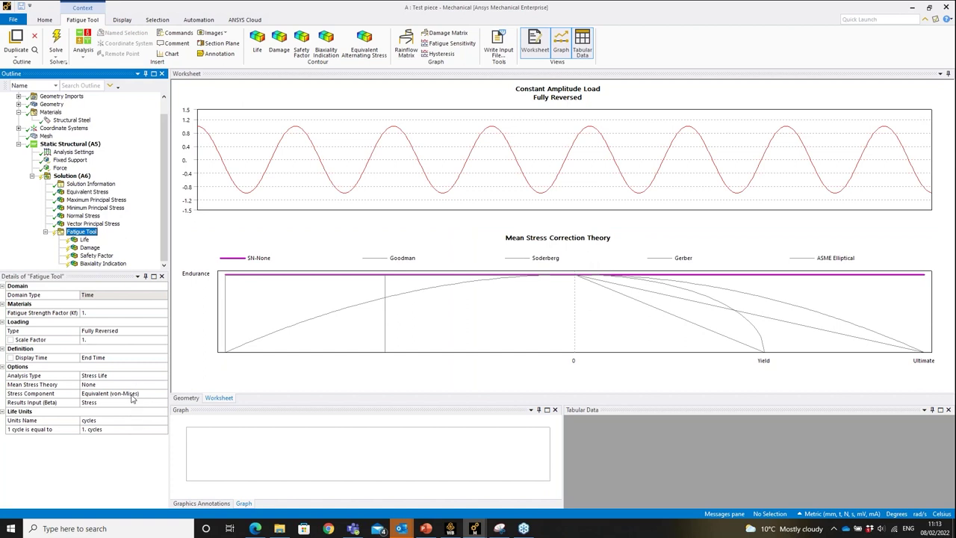
pyautogui.click(131, 396)
pyautogui.click(163, 393)
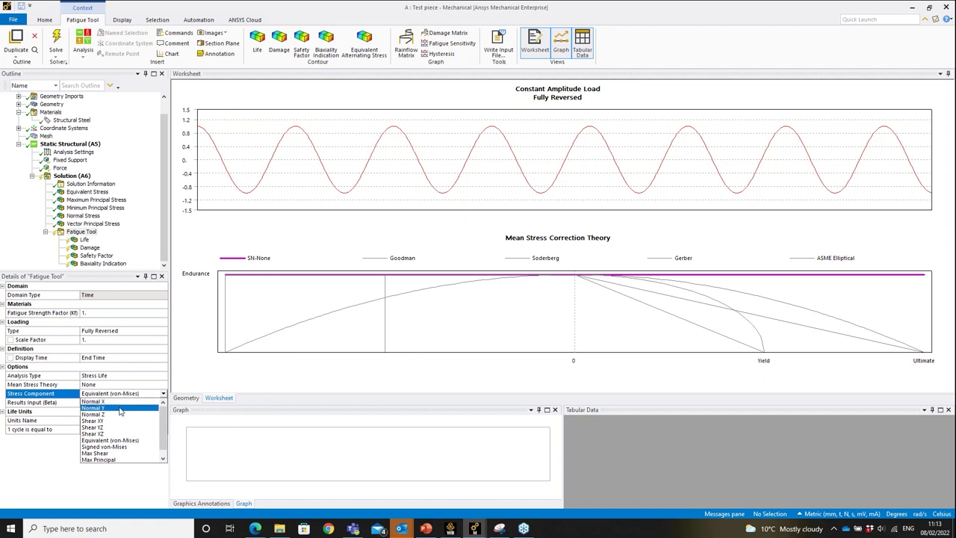
pyautogui.click(152, 395)
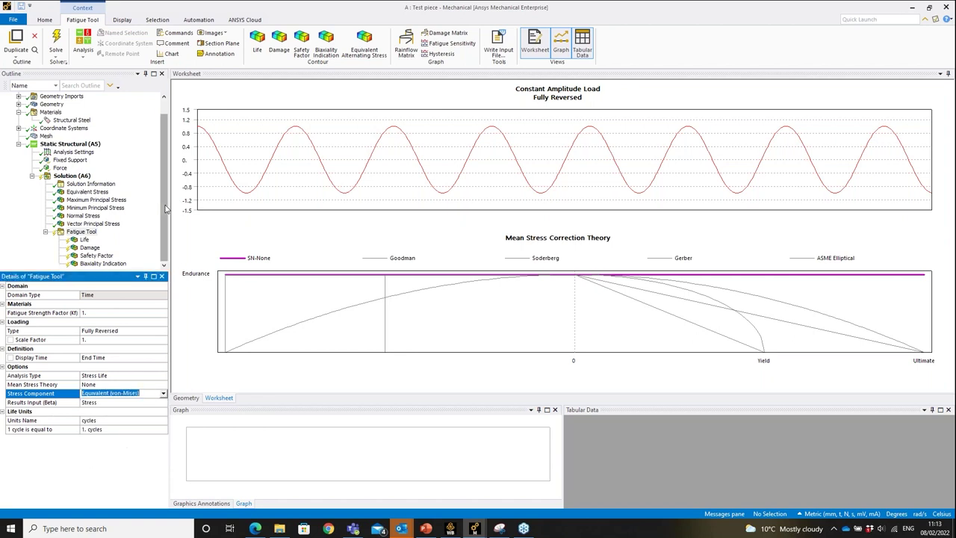
pyautogui.click(165, 230)
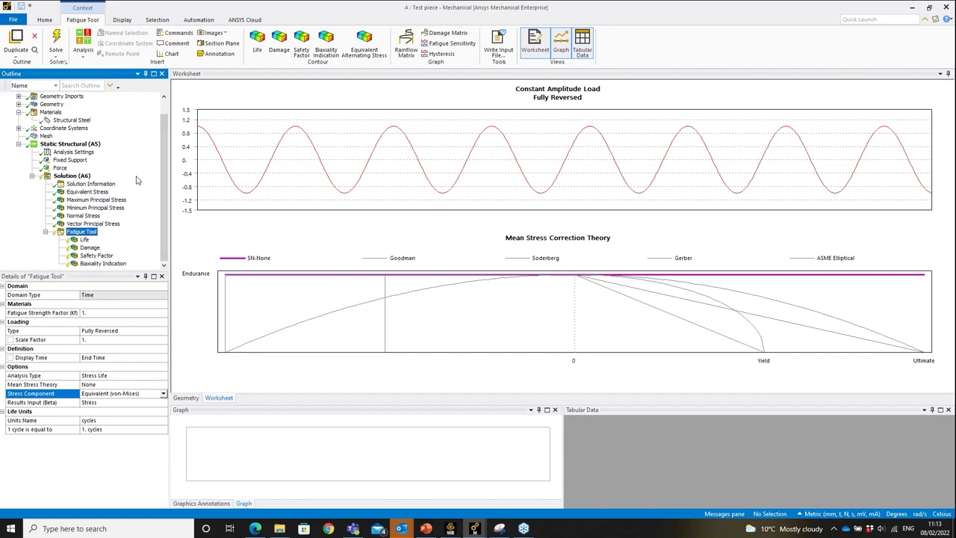
# - Set the design life of both the Damage and Safety Factor results to 10000 cycles
pyautogui.click(89, 247)
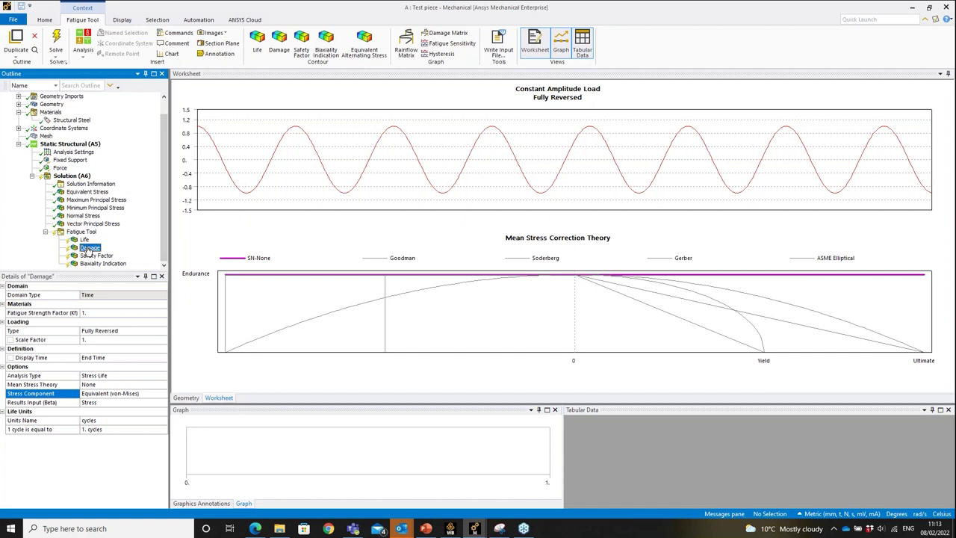
pyautogui.keyDown('ctrl'); pyautogui.click(91, 255); pyautogui.keyUp('ctrl')
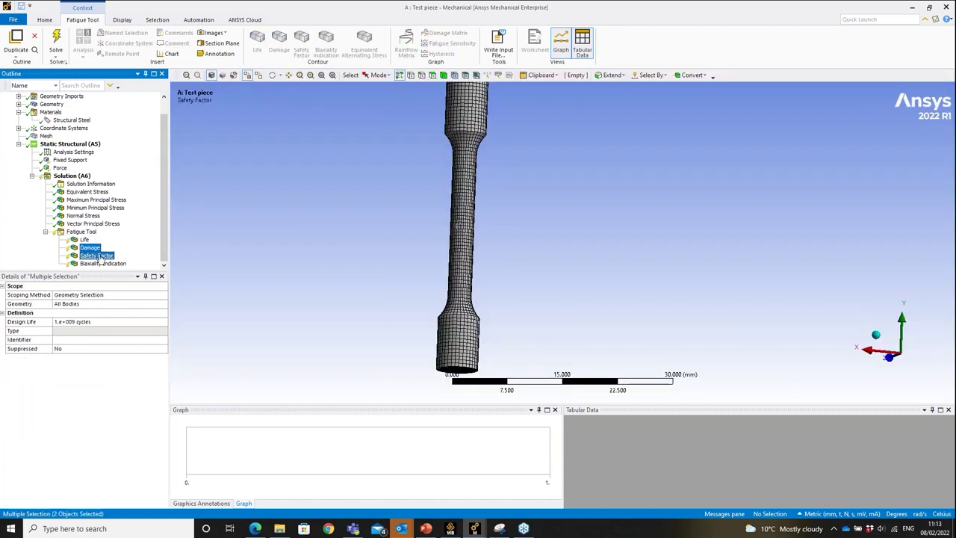
pyautogui.click(101, 322)
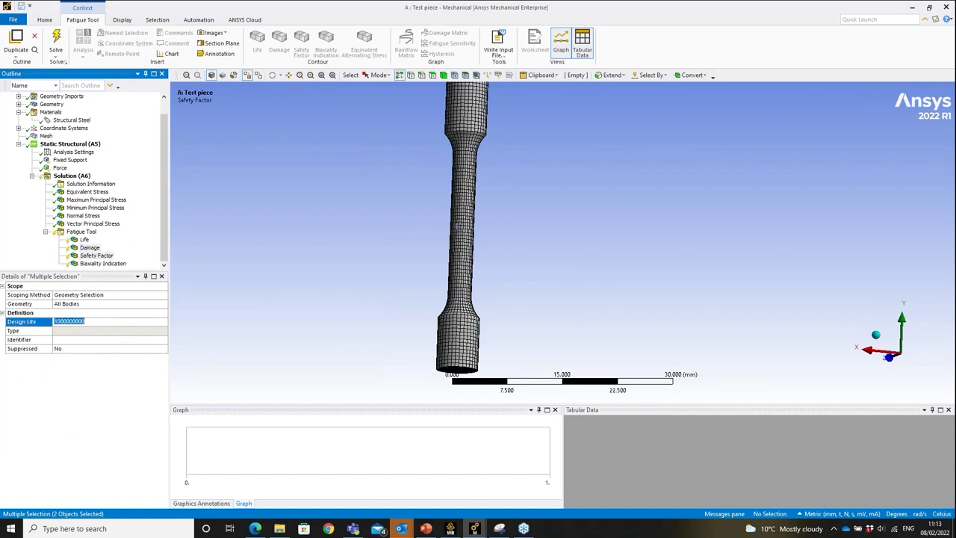
pyautogui.write('1')
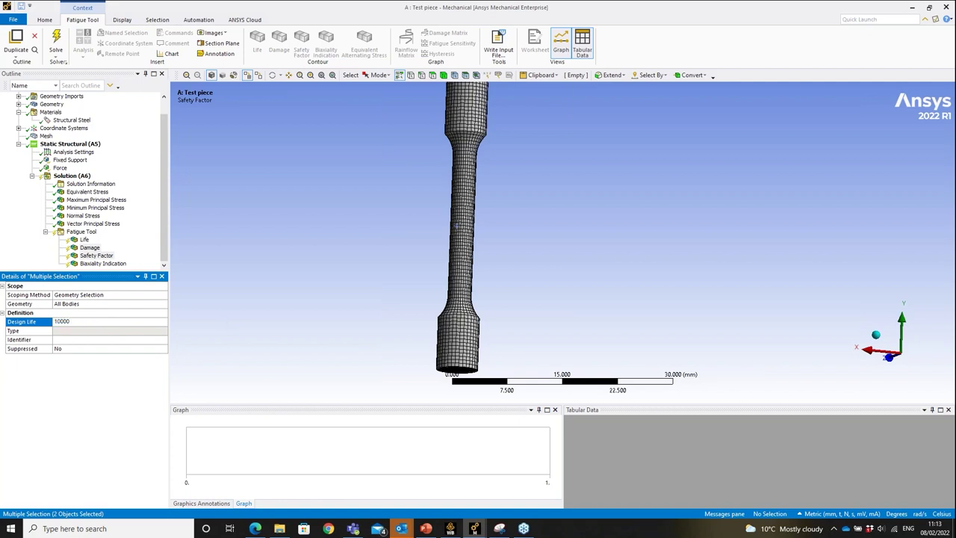
pyautogui.write('0000')
pyautogui.press('Return')
# - Evaluate the Fatigue Tool results on all bodies and display the Life plot
pyautogui.click(81, 231)
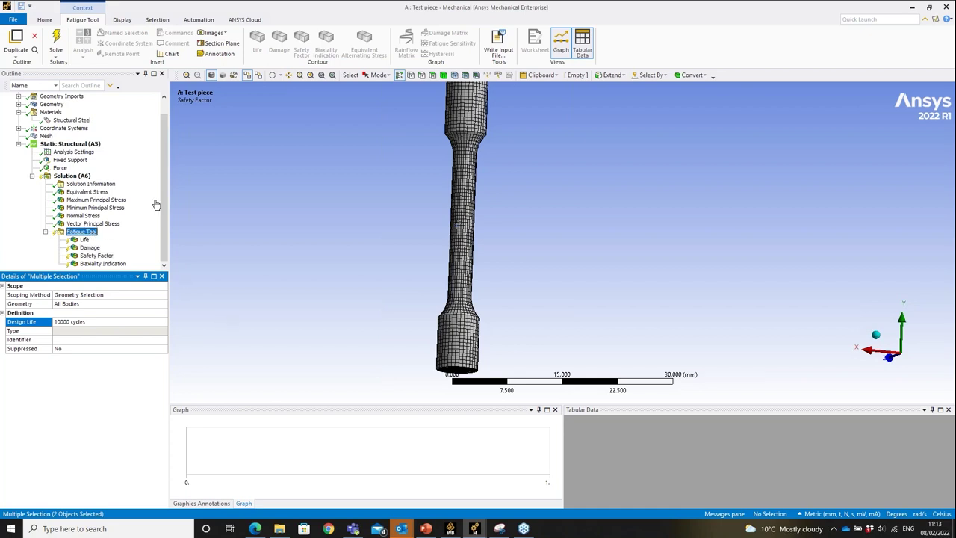
pyautogui.click(56, 41)
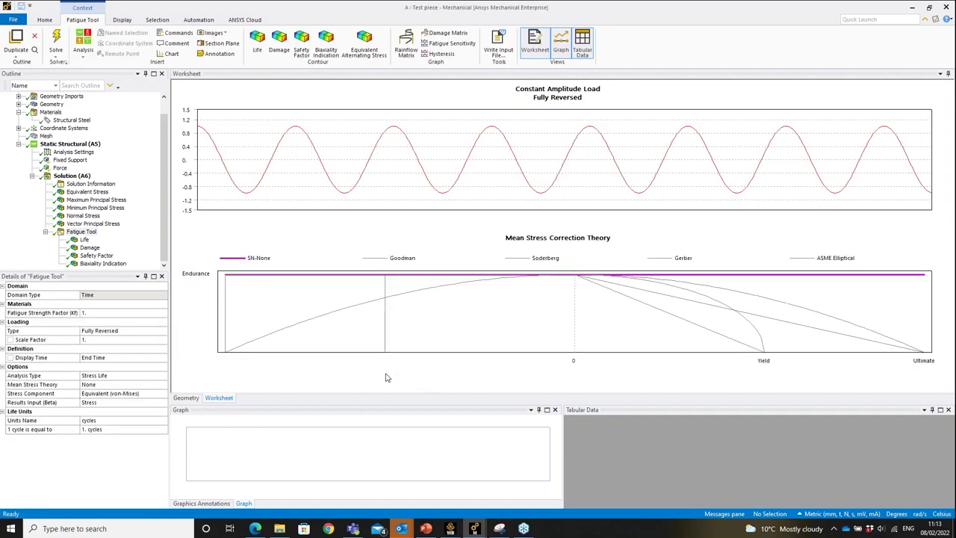
pyautogui.click(85, 240)
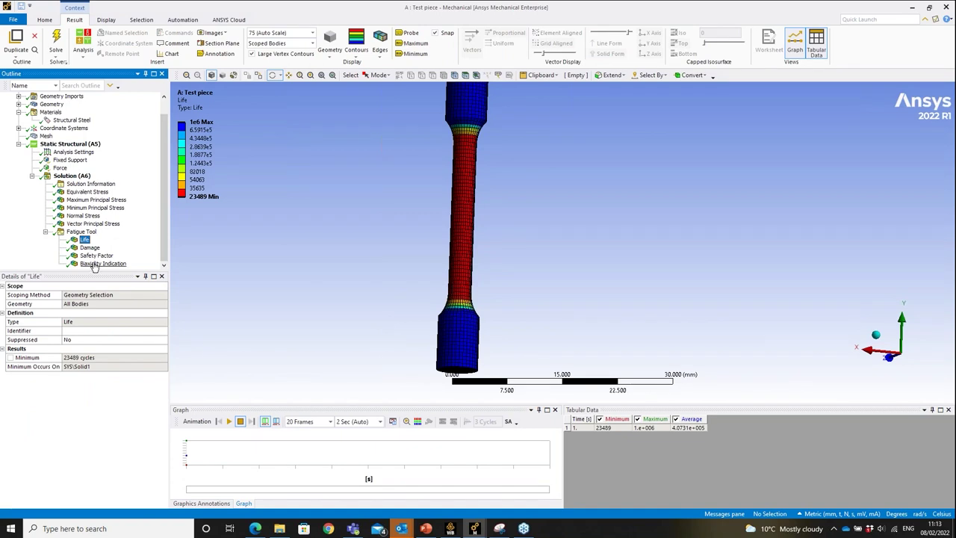
# - Clear the generated data of the Fatigue Tool
pyautogui.click(81, 232)
pyautogui.rightClick(81, 232)
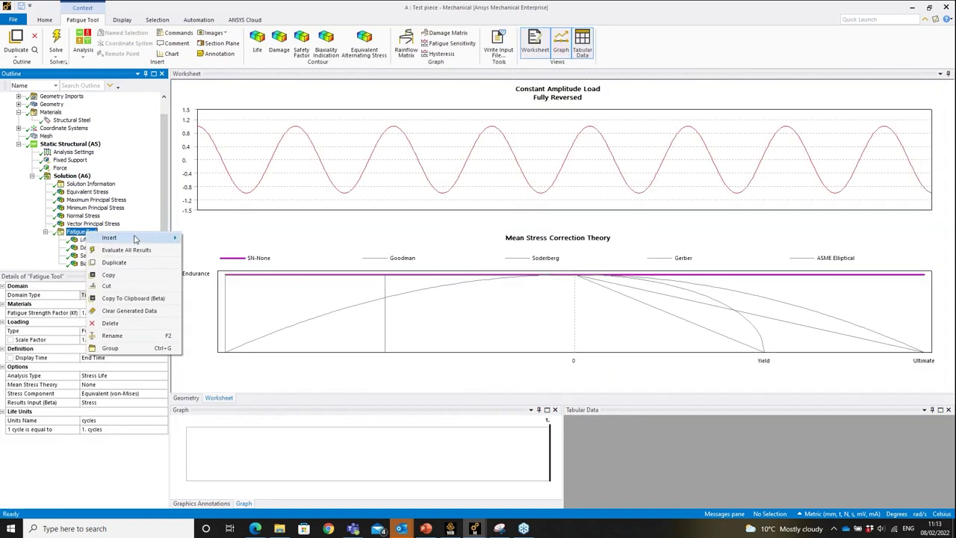
pyautogui.click(128, 311)
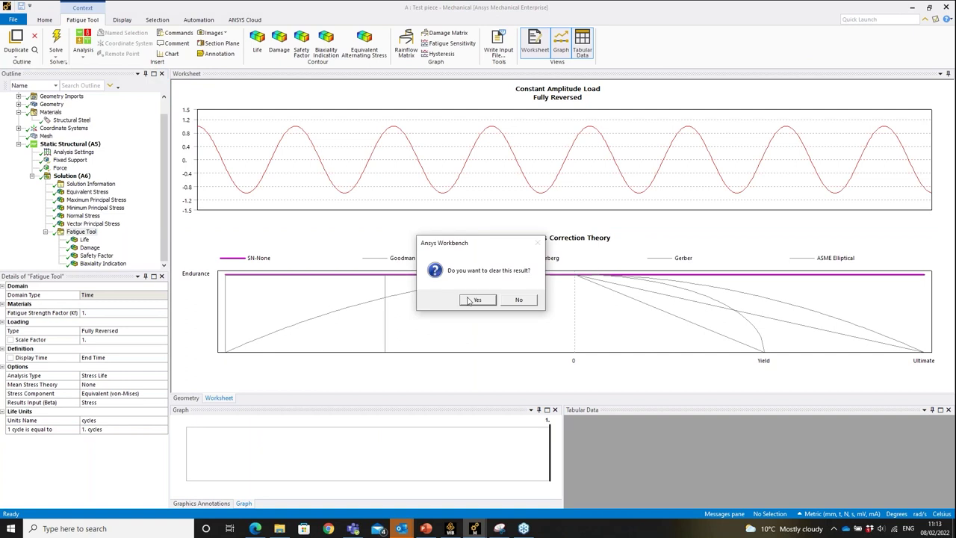
pyautogui.click(475, 299)
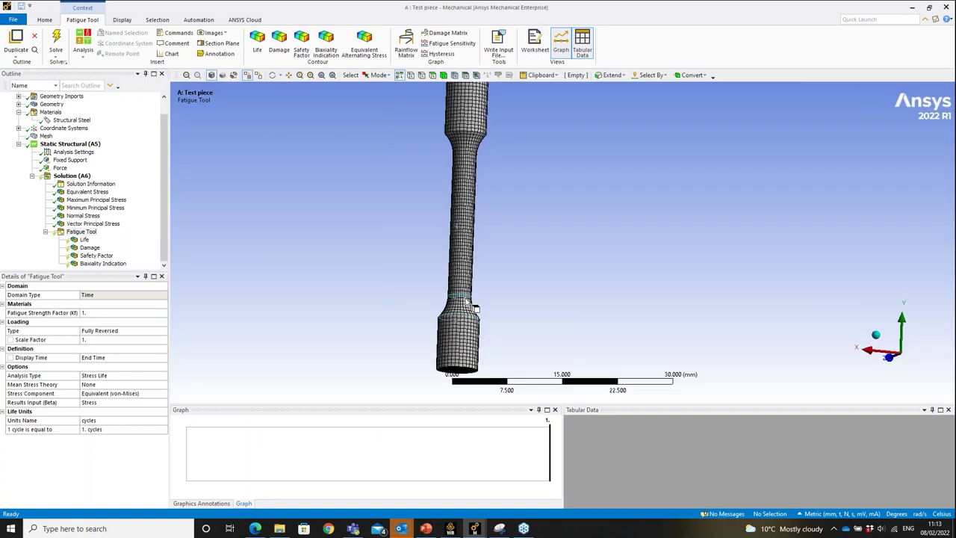
# - Scope the Life, Damage, Safety Factor and Biaxiality Indication results to the central cylindrical face of the test piece
pyautogui.click(469, 224)
pyautogui.click(84, 240)
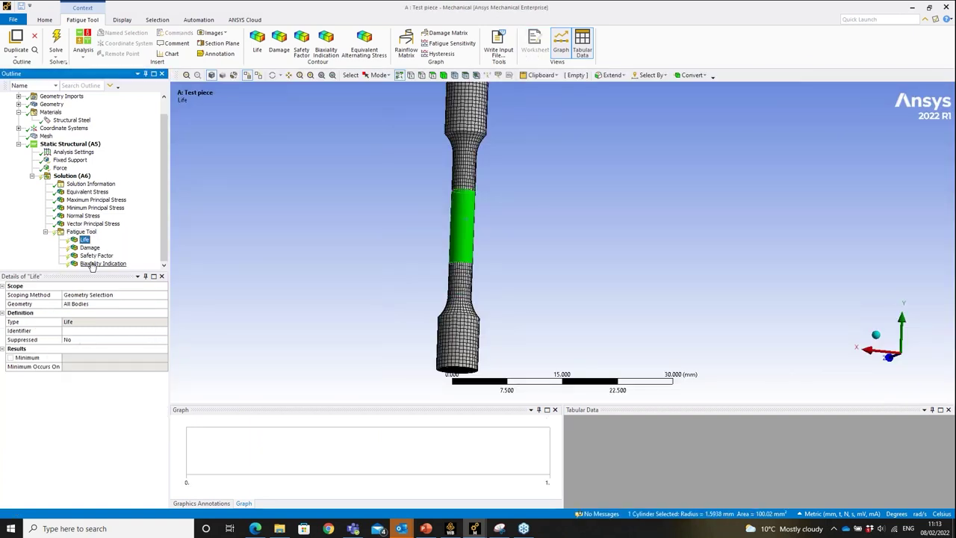
pyautogui.keyDown('shift'); pyautogui.click(91, 264); pyautogui.keyUp('shift')
pyautogui.click(82, 304)
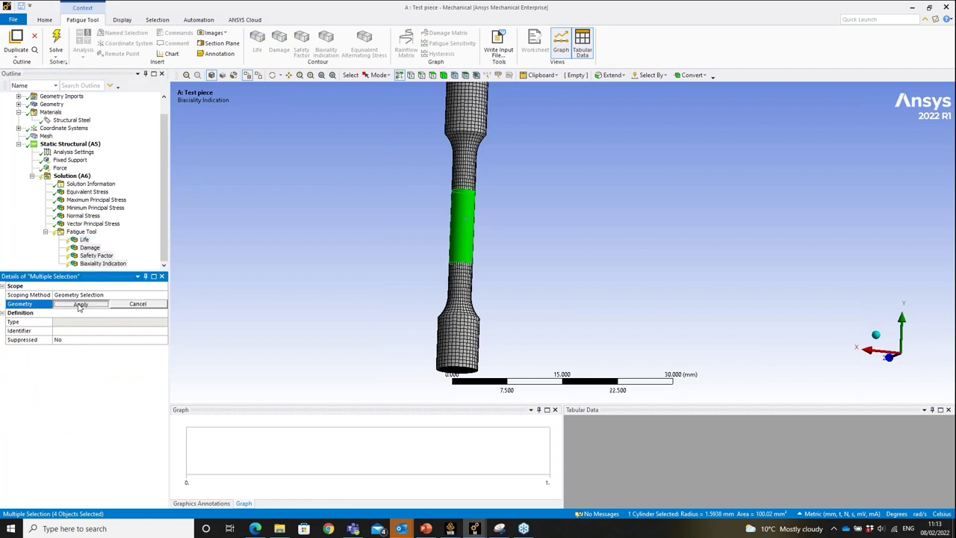
pyautogui.click(79, 304)
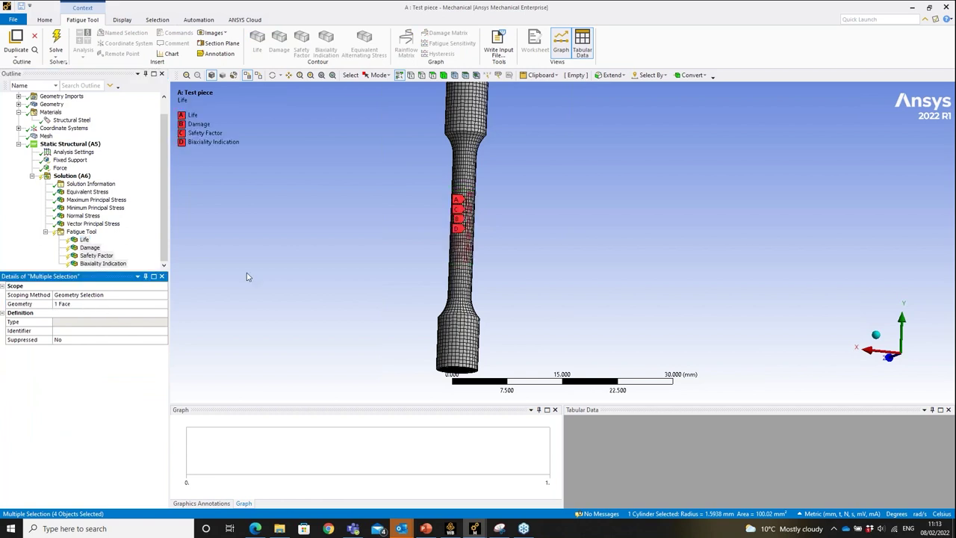
# - Evaluate all results of the Fatigue Tool on the central face
pyautogui.click(81, 232)
pyautogui.rightClick(88, 230)
pyautogui.click(132, 247)
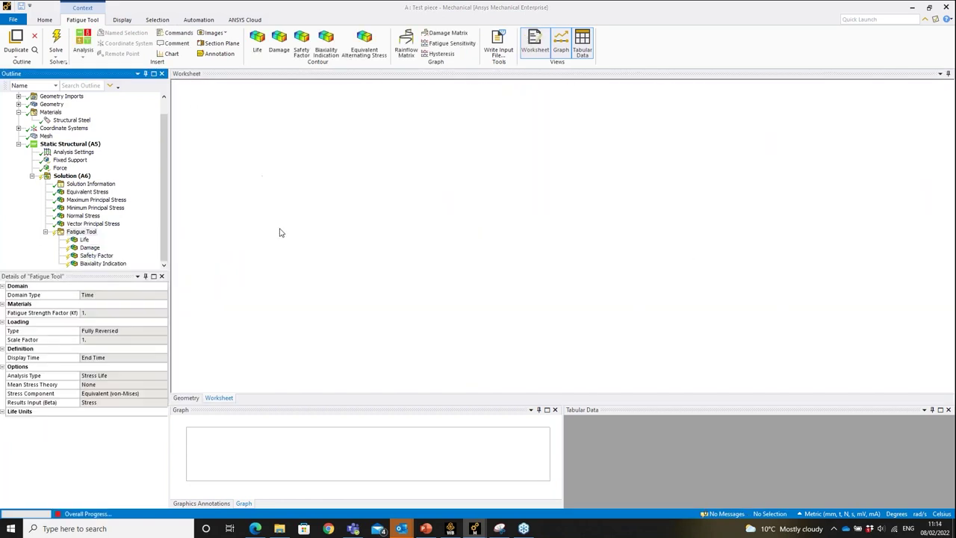
# - Review the Life, Damage and Safety Factor plots on the test piece's central face
pyautogui.click(84, 240)
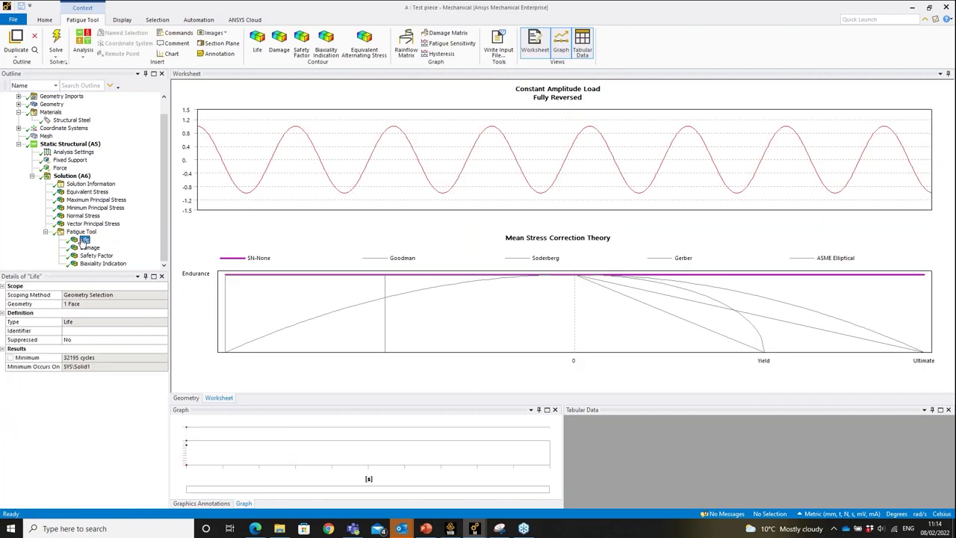
pyautogui.moveTo(397, 224)
pyautogui.mouseDown()
pyautogui.moveTo(403, 196)
pyautogui.moveTo(395, 227)
pyautogui.mouseUp()
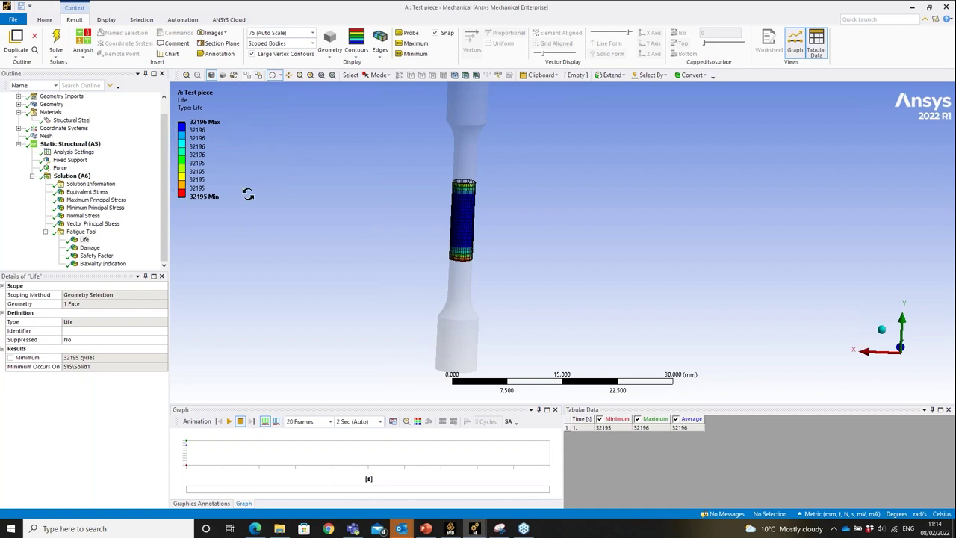
pyautogui.click(90, 249)
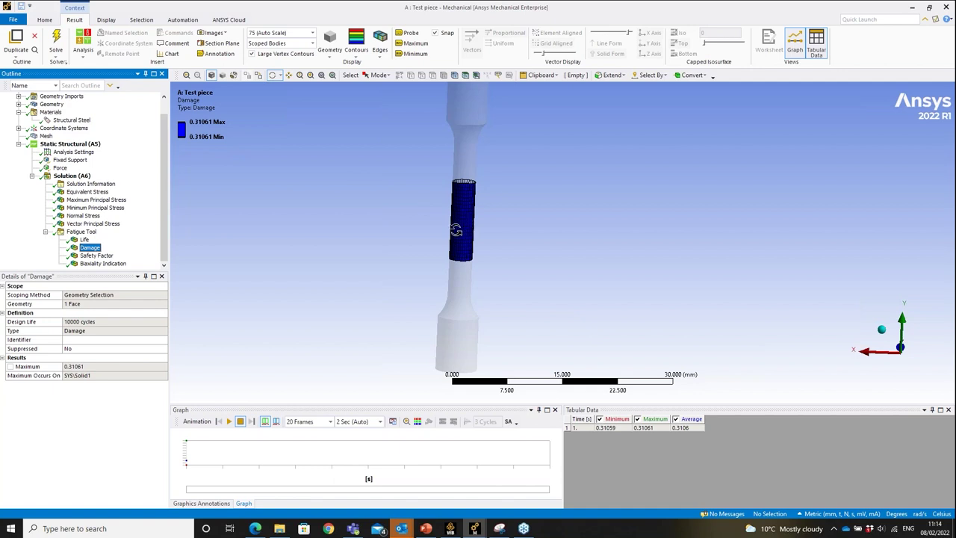
pyautogui.click(86, 258)
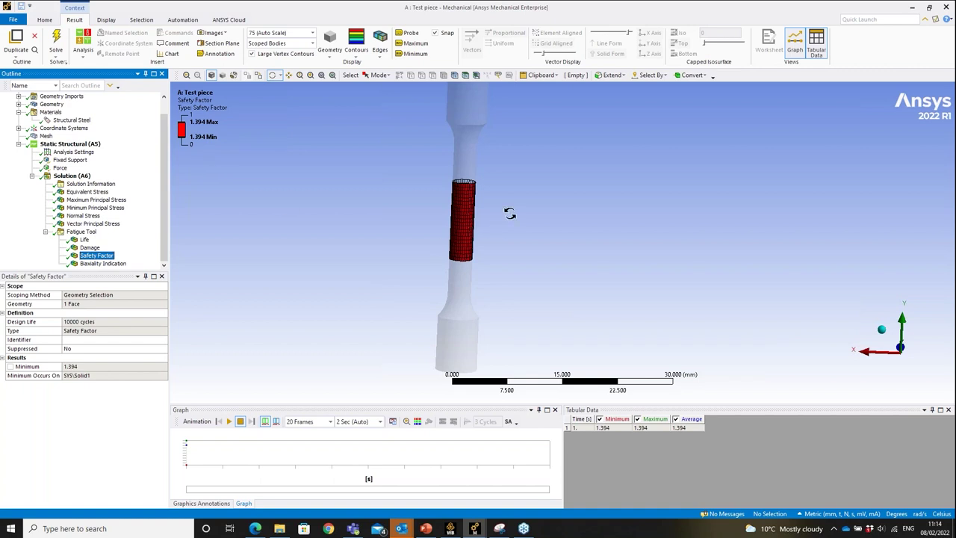
# - Switch to the PowerPoint presentation Fatigue_module_webinar.pptx and show the slide "Handling non zero mean stress"
pyautogui.click(426, 528)
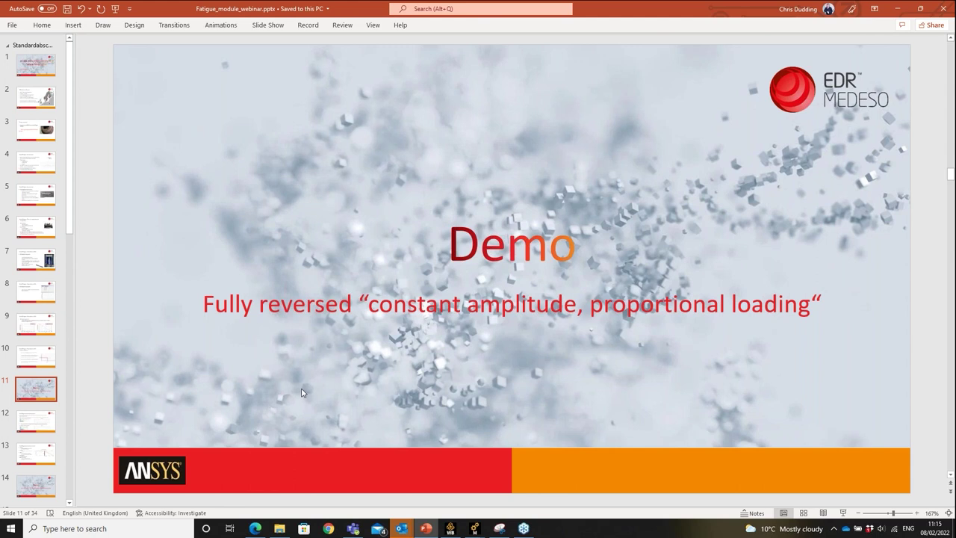
pyautogui.scroll(-1, 303, 392)
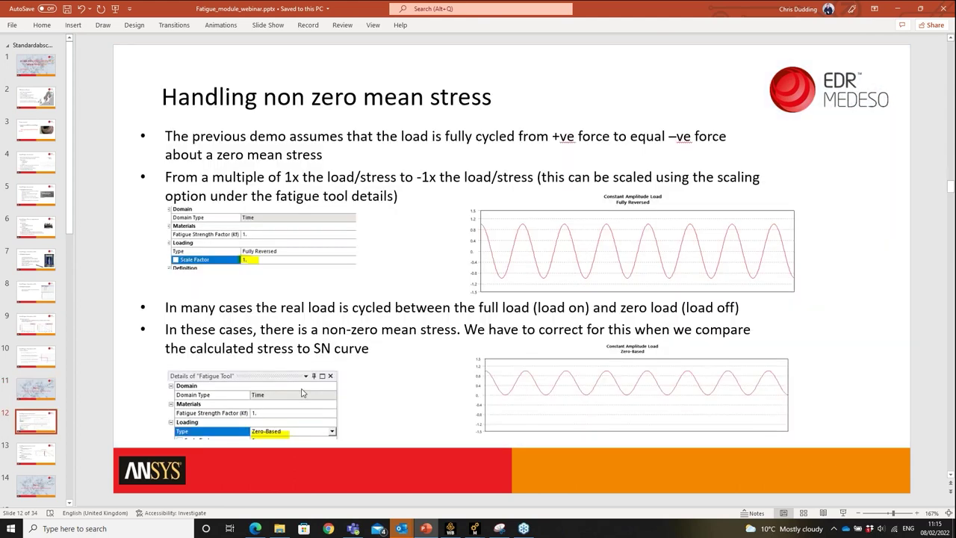
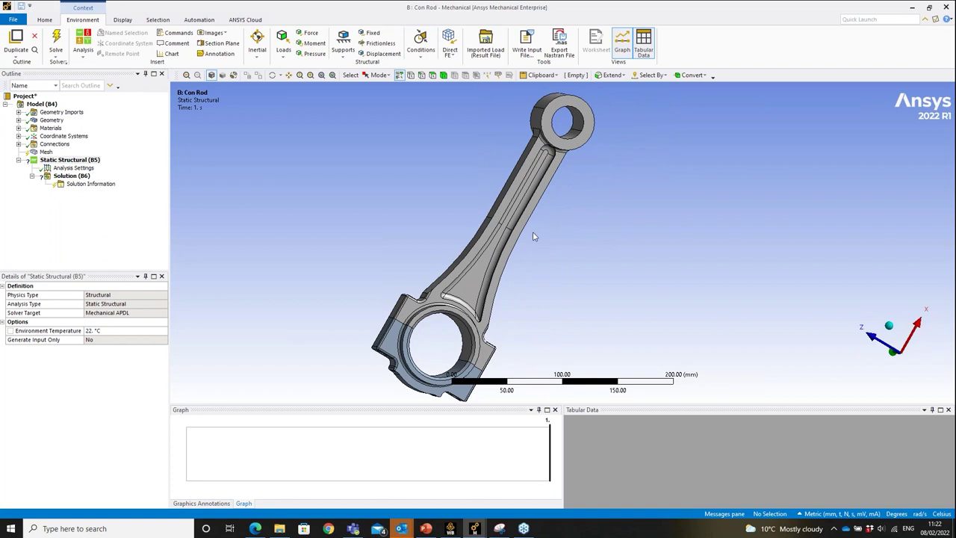
# - Rename the connecting rod's Static Structural analysis as Firing
pyautogui.moveTo(535, 241)
pyautogui.mouseDown(button='middle')
pyautogui.moveTo(550, 239)
pyautogui.moveTo(554, 247)
pyautogui.moveTo(544, 251)
pyautogui.mouseUp(button='middle')
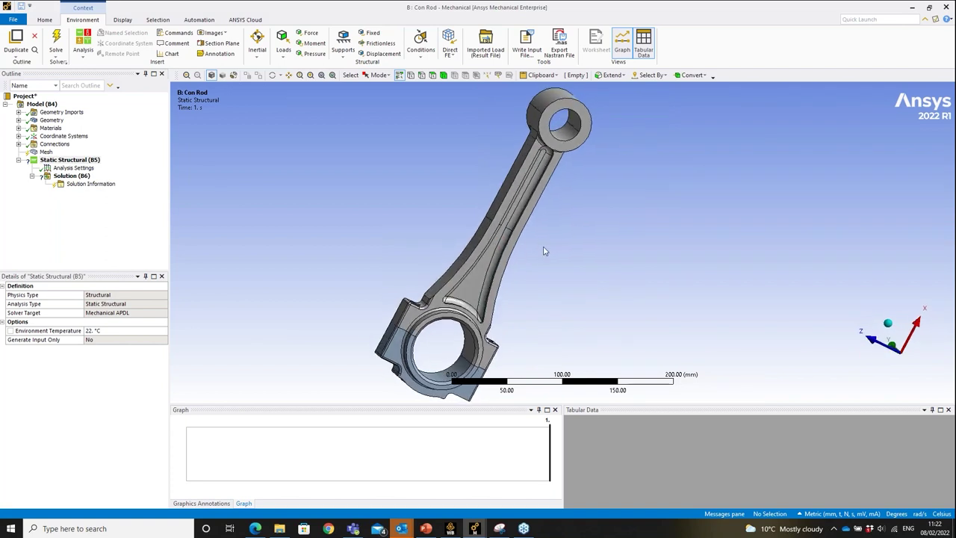
pyautogui.click(65, 161)
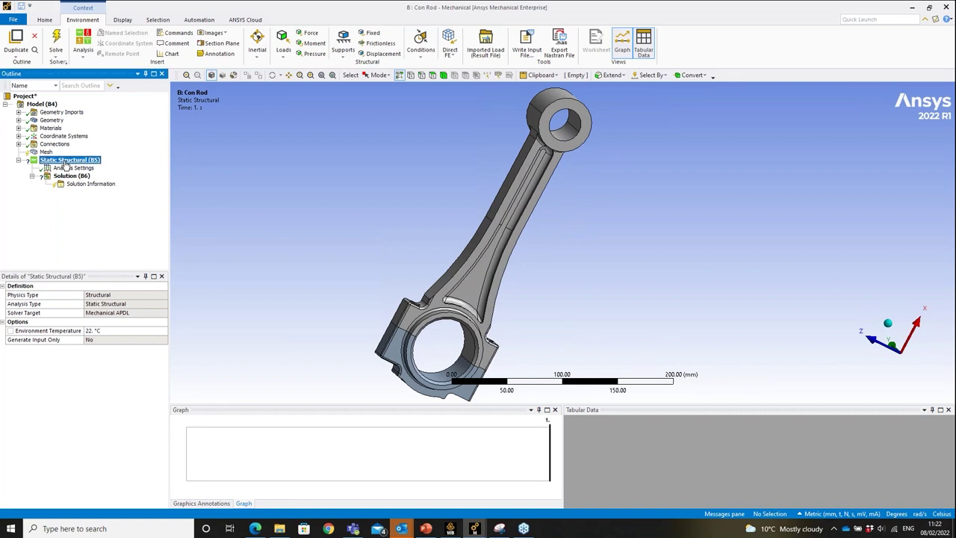
pyautogui.rightClick(65, 165)
pyautogui.click(112, 245)
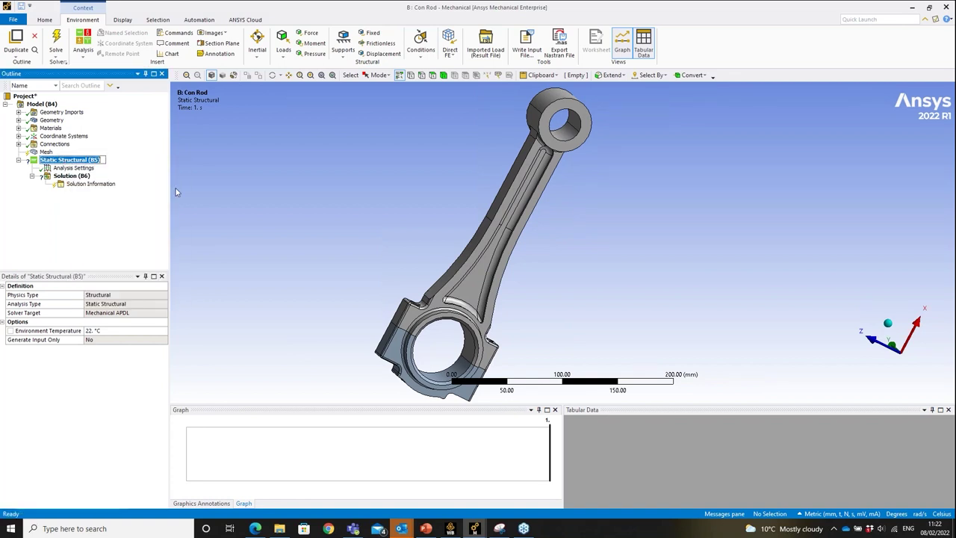
pyautogui.write('Firing')
pyautogui.press('Return')
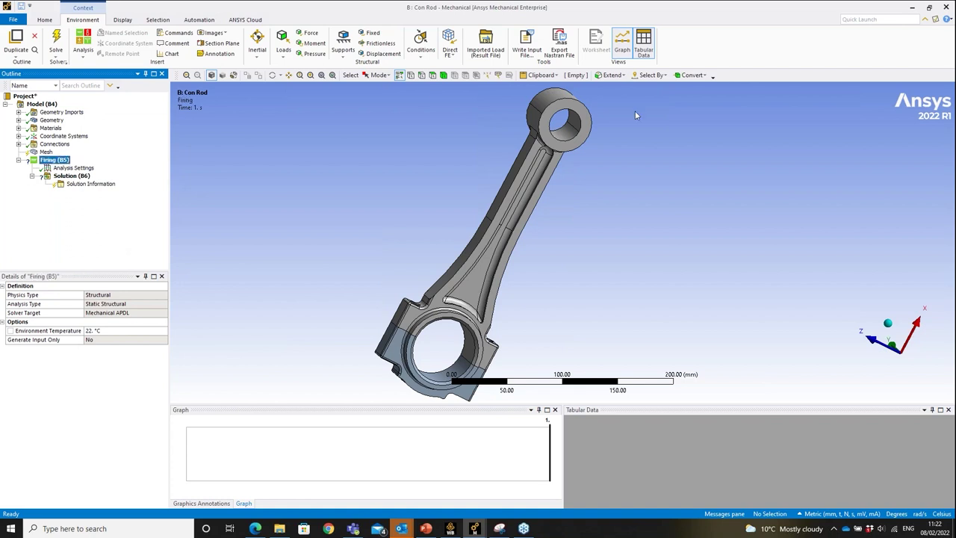
# - Apply a Cylindrical Support to the rod-side inner face of the big-end bore
pyautogui.moveTo(642, 166); pyautogui.dragTo(647, 167, button='middle')
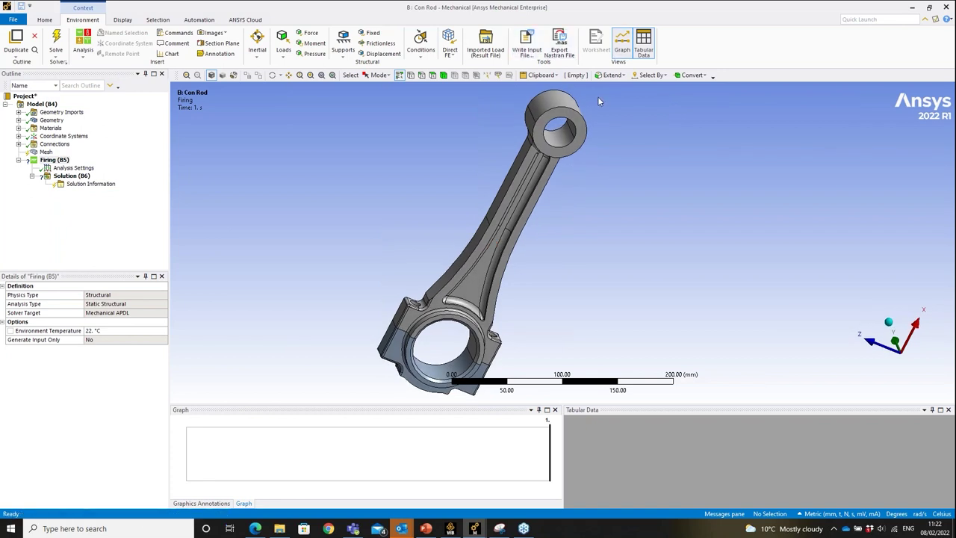
pyautogui.moveTo(572, 271); pyautogui.dragTo(565, 211, button='middle')
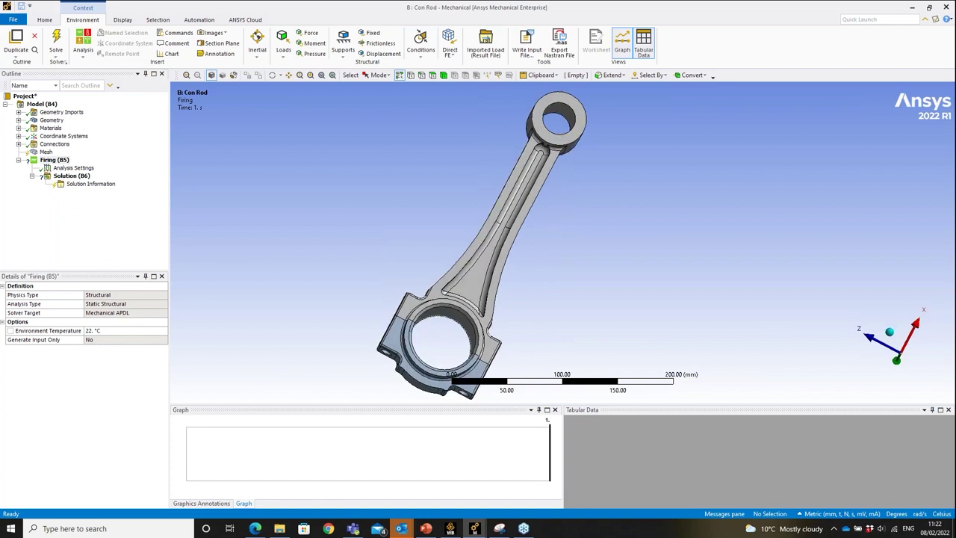
pyautogui.moveTo(437, 238); pyautogui.dragTo(441, 318, button='middle')
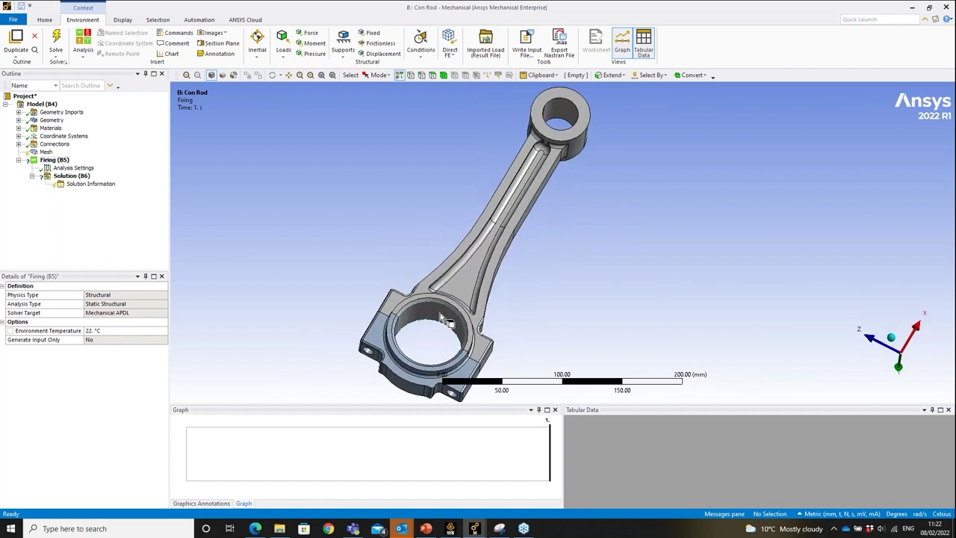
pyautogui.click(439, 314)
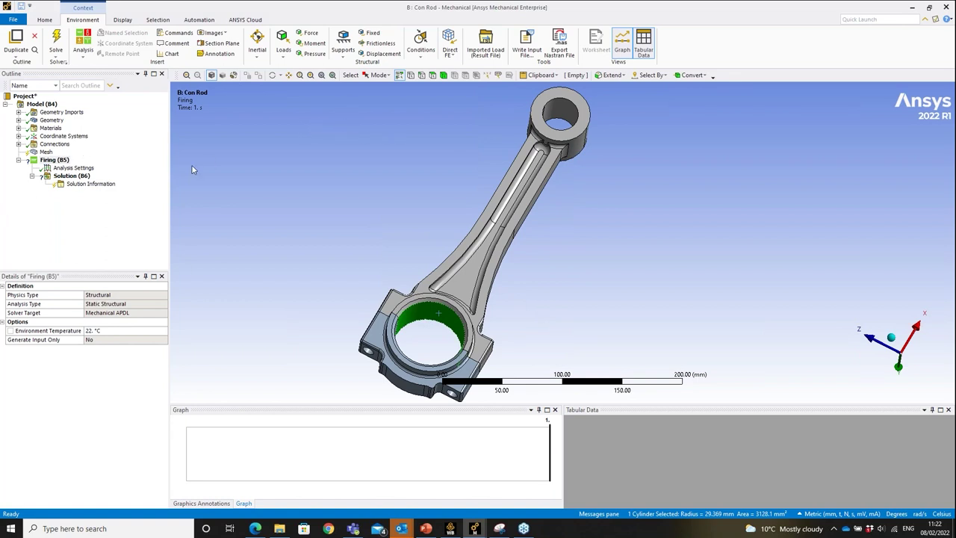
pyautogui.click(343, 43)
pyautogui.click(365, 119)
# - Add a Bearing Load on the inner cylindrical face of the small-end bore
pyautogui.moveTo(434, 313); pyautogui.dragTo(440, 302, button='middle')
pyautogui.click(556, 121)
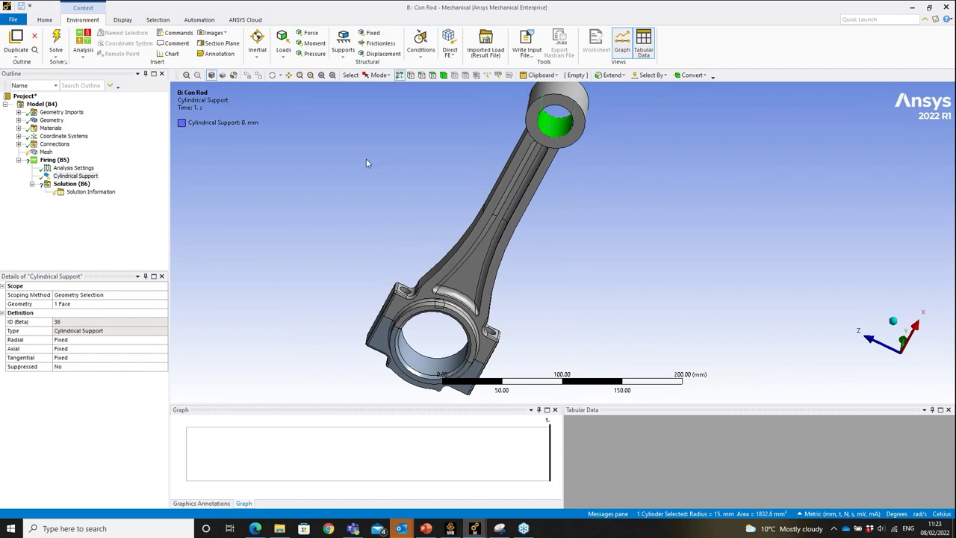
pyautogui.click(287, 56)
pyautogui.click(294, 97)
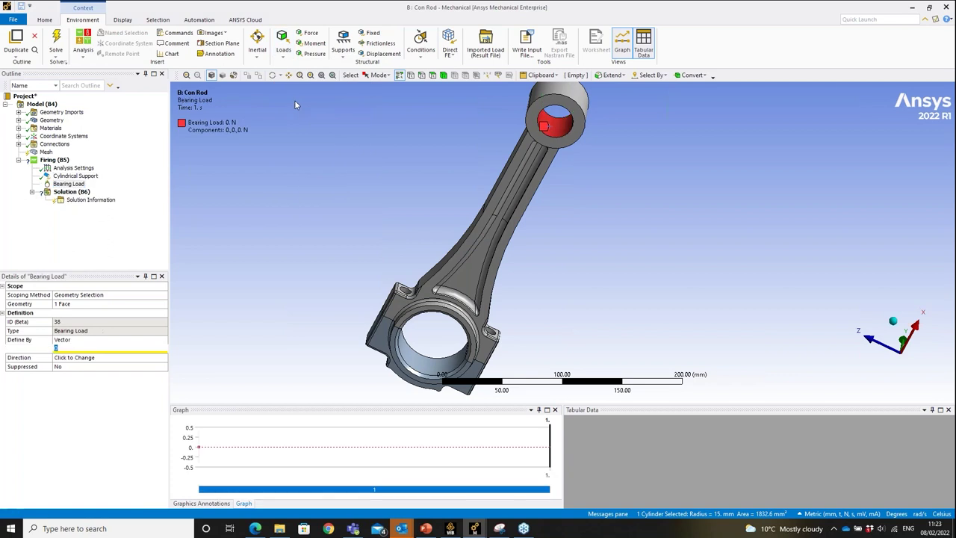
# - Define the Bearing Load by Components and set its X Component to -25000 N
pyautogui.moveTo(569, 198); pyautogui.dragTo(575, 164, button='middle')
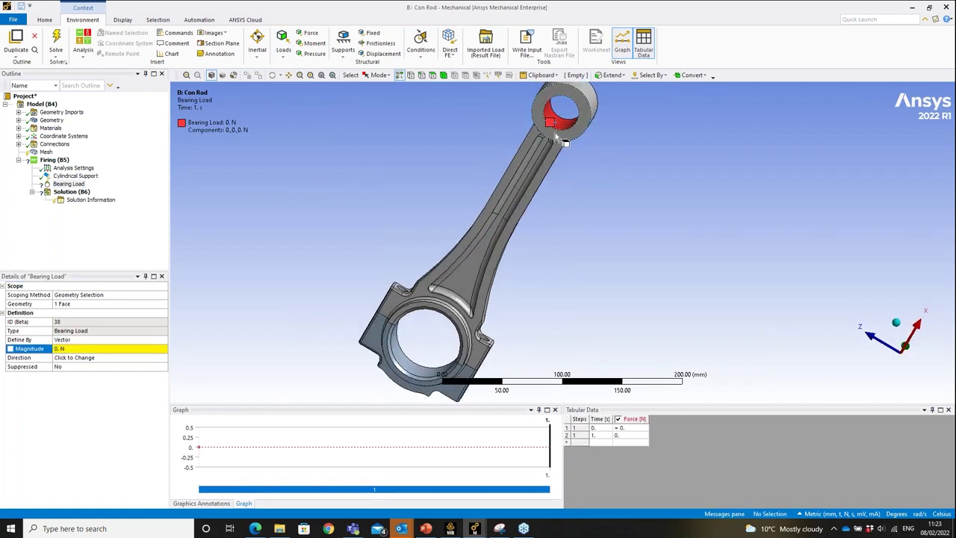
pyautogui.click(154, 339)
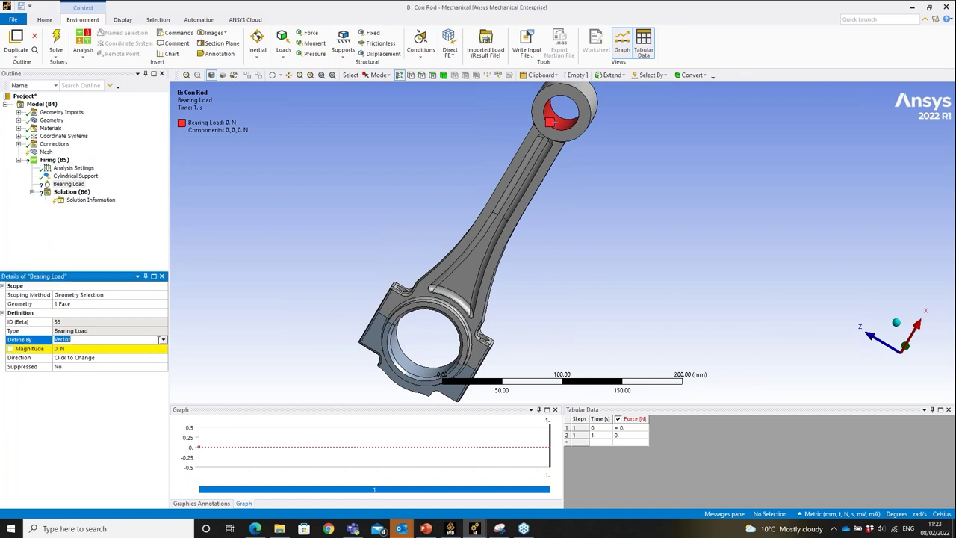
pyautogui.click(163, 340)
pyautogui.click(109, 358)
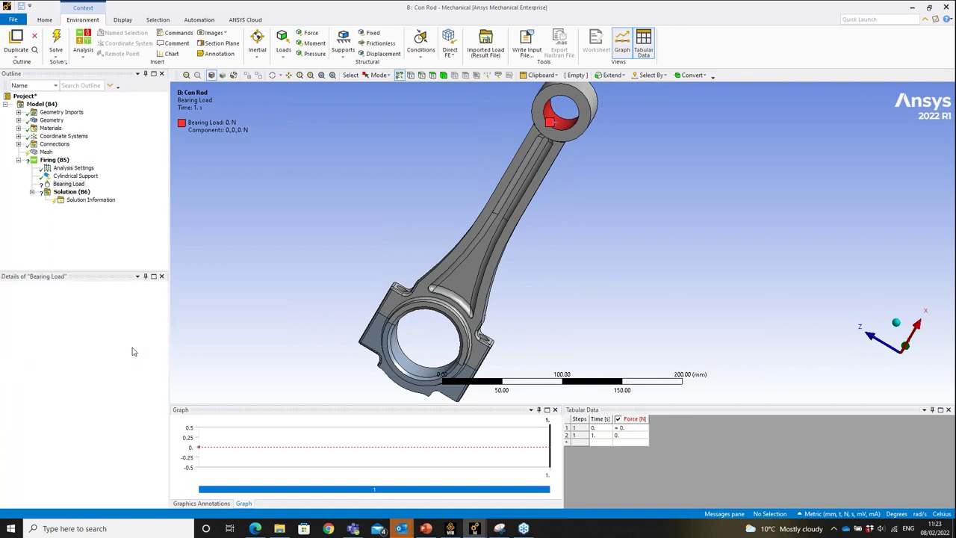
pyautogui.click(139, 358)
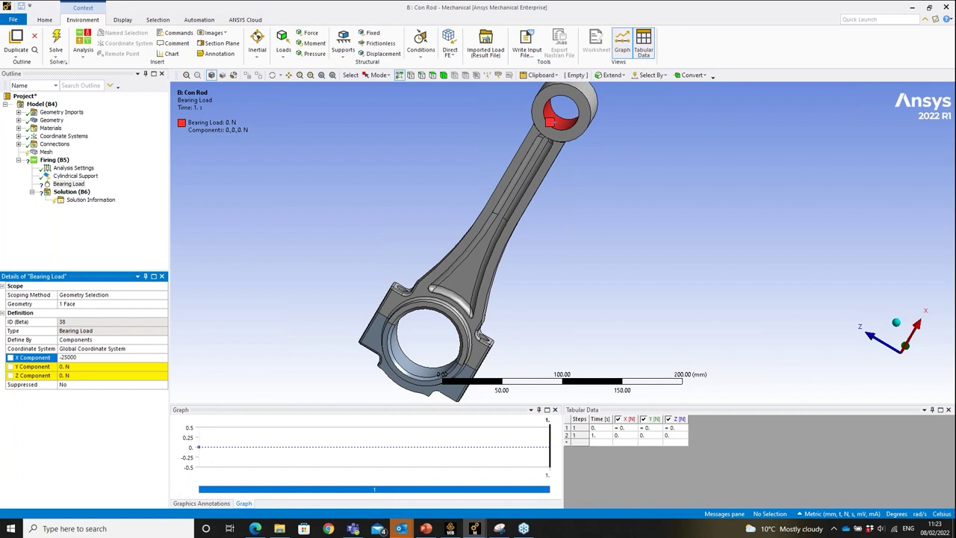
pyautogui.press('Return')
pyautogui.moveTo(512, 251); pyautogui.dragTo(551, 242, button='middle')
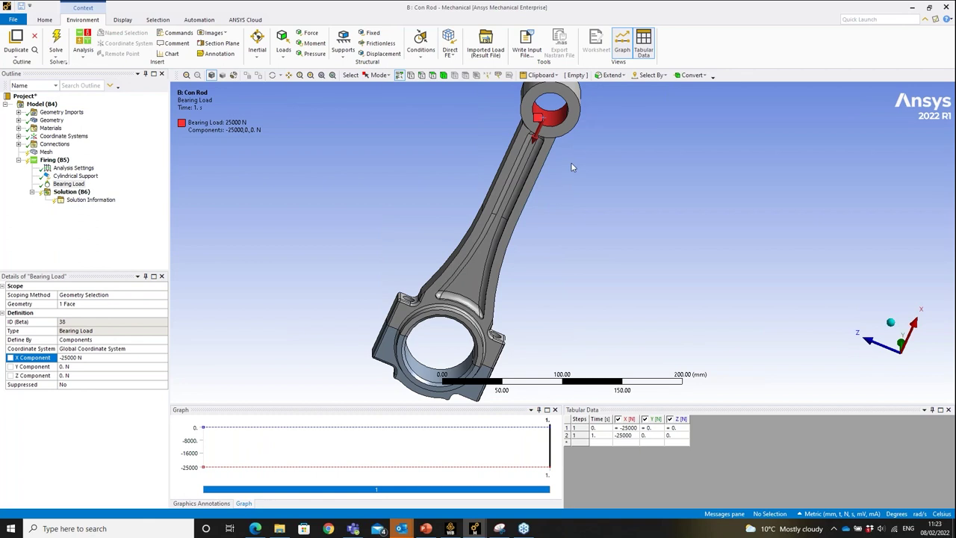
pyautogui.keyDown('ctrl'); pyautogui.moveTo(571, 165); pyautogui.dragTo(531, 202, button='middle'); pyautogui.keyUp('ctrl')
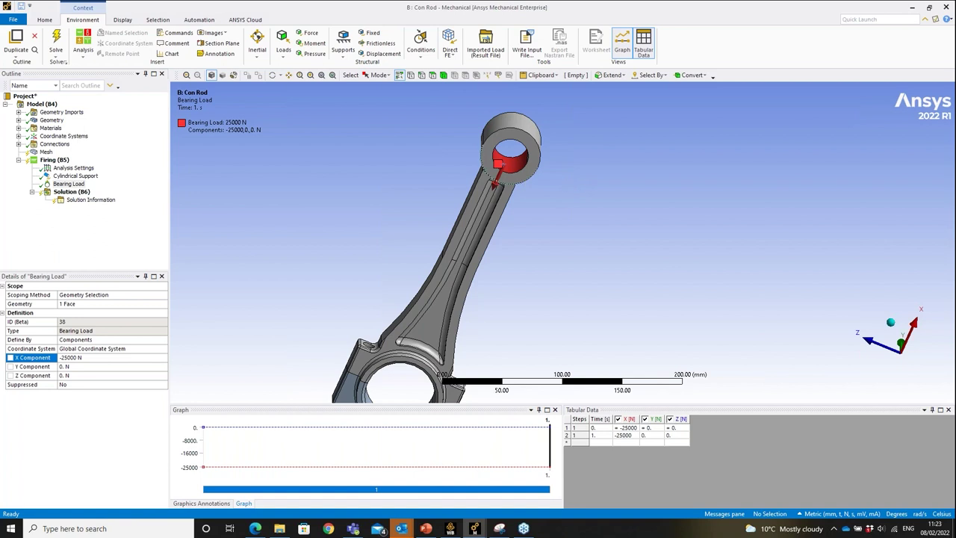
# - Insert a new coordinate system in the model and rename it Firing Cs
pyautogui.click(64, 135)
pyautogui.rightClick(80, 141)
pyautogui.moveTo(109, 142)
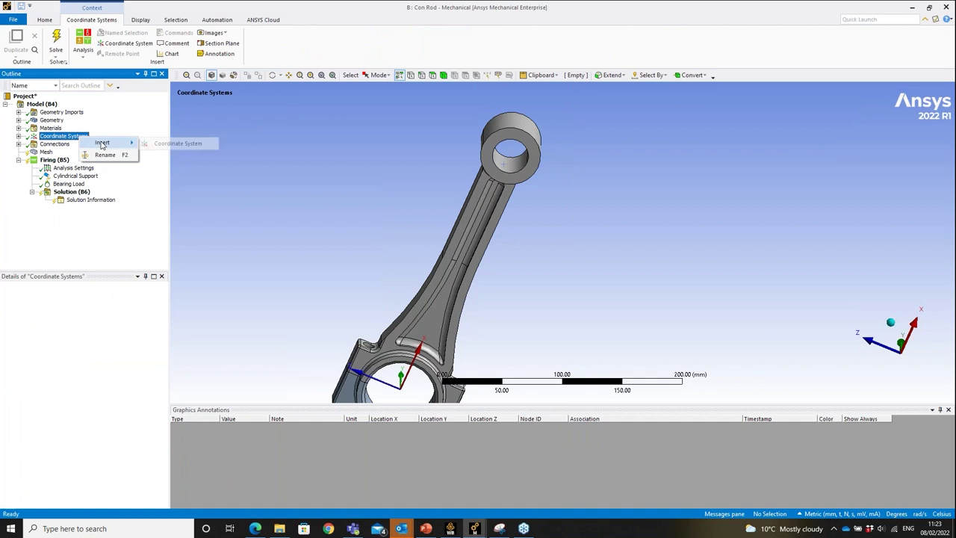
pyautogui.click(178, 143)
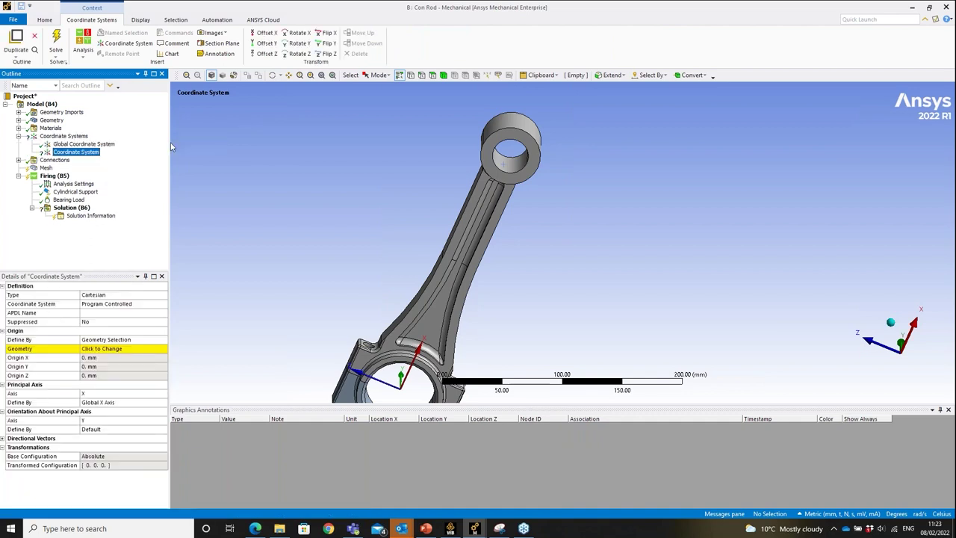
pyautogui.rightClick(75, 157)
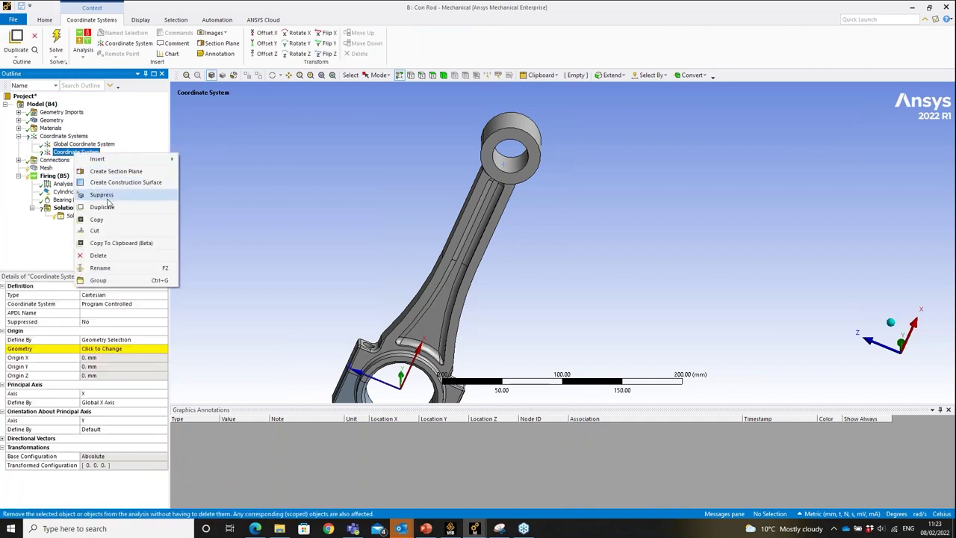
pyautogui.click(125, 269)
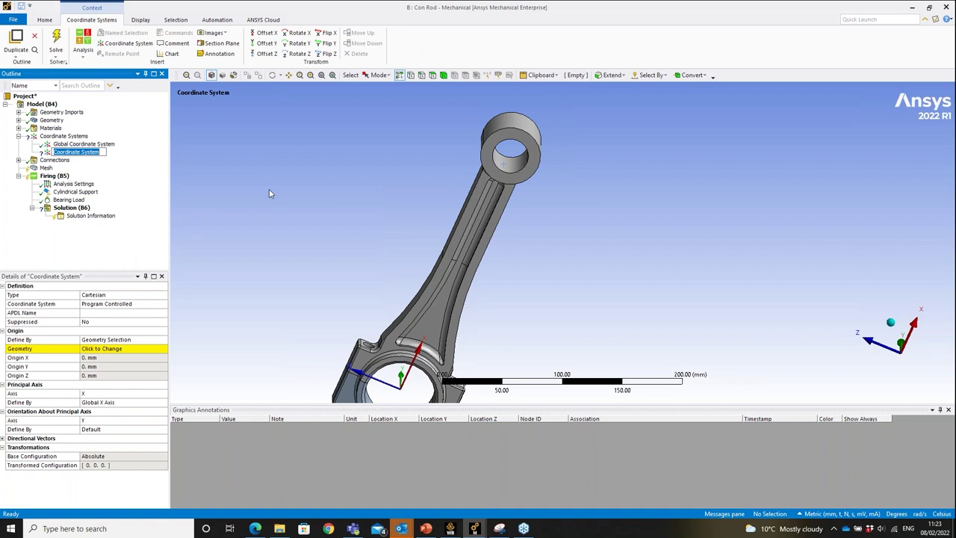
pyautogui.write('Bi')
pyautogui.write('ring Cs')
pyautogui.press('Return')
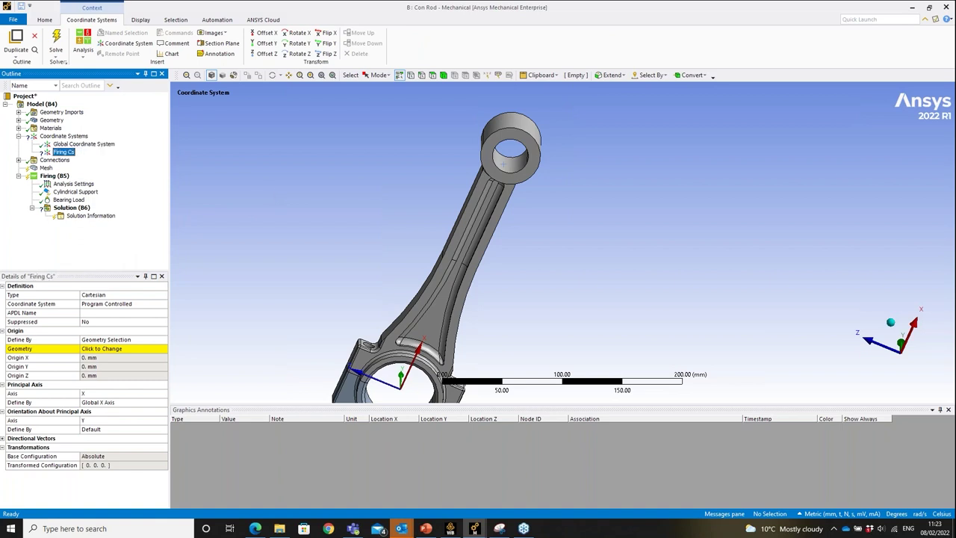
# - Define the origin of Firing Cs by Global Coordinates
pyautogui.click(142, 340)
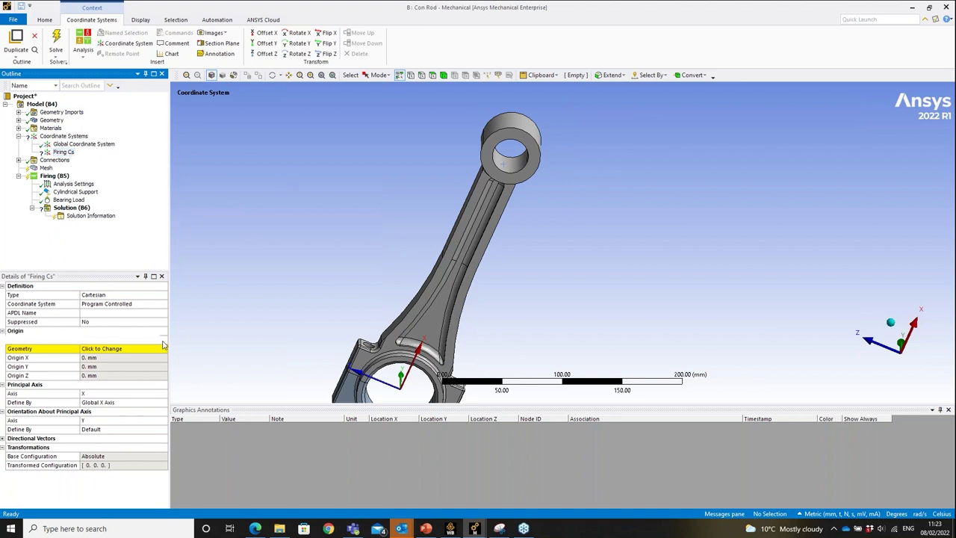
pyautogui.click(142, 340)
pyautogui.click(136, 362)
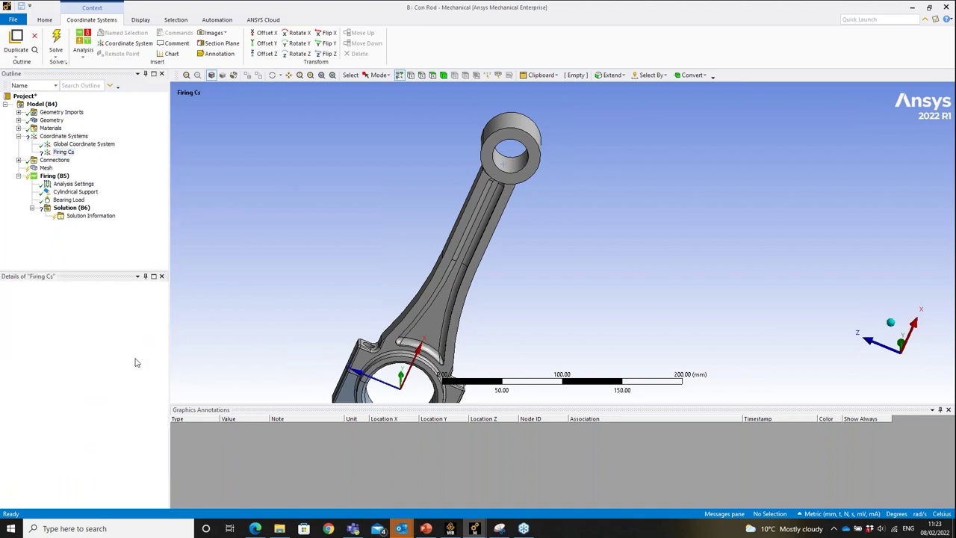
# - Rotate Firing Cs 3° about its Y axis and compare its orientation with the Global Coordinate System
pyautogui.click(297, 44)
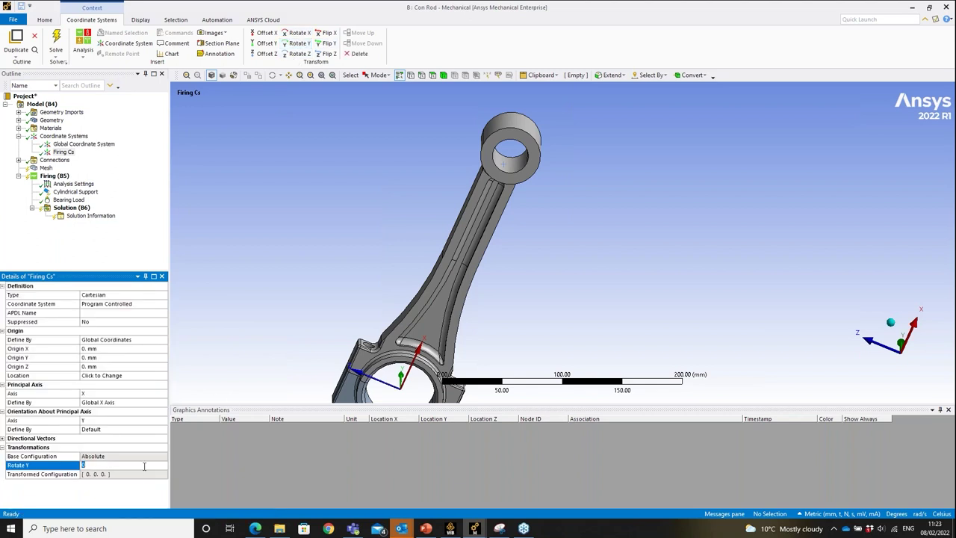
pyautogui.write('3')
pyautogui.press('Return')
pyautogui.moveTo(474, 310)
pyautogui.mouseDown(button='middle')
pyautogui.moveTo(452, 288)
pyautogui.moveTo(417, 345)
pyautogui.mouseUp(button='middle')
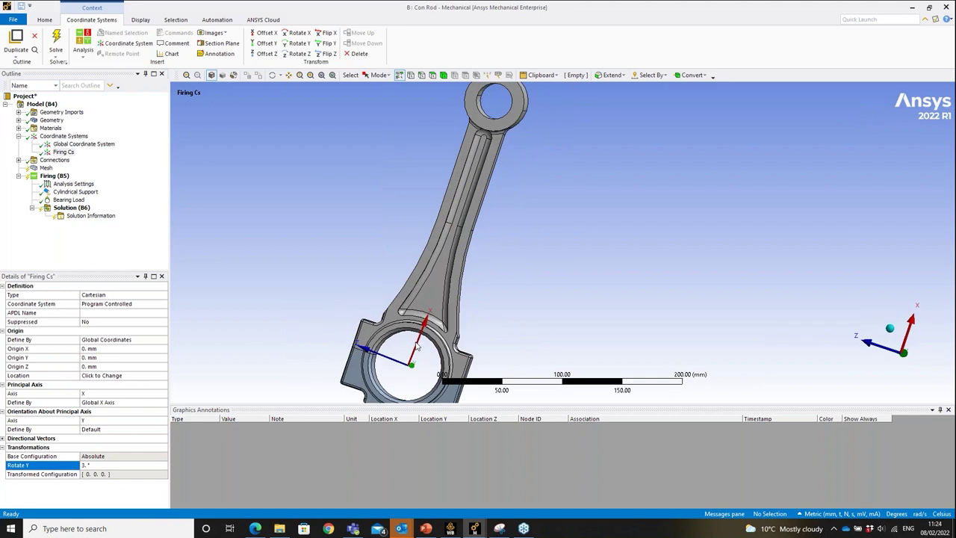
pyautogui.click(66, 152)
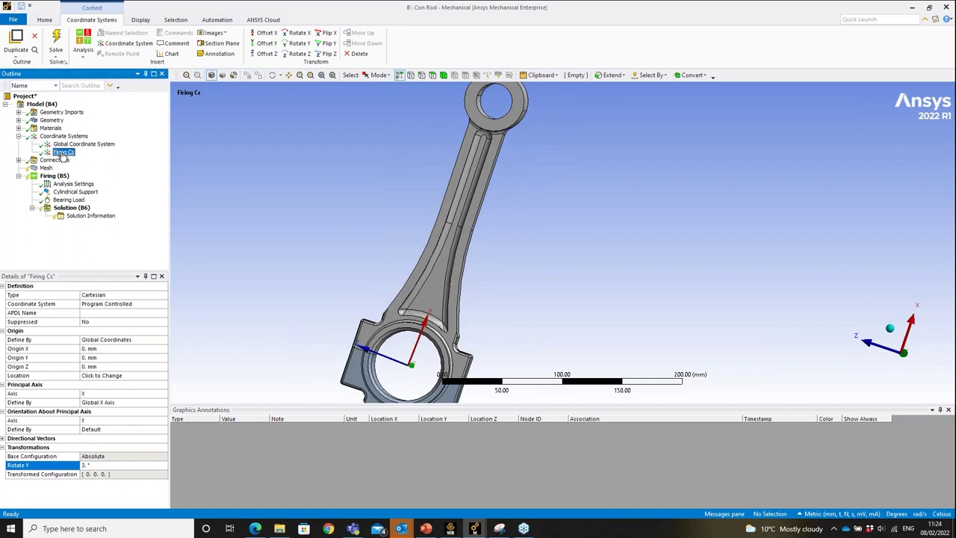
pyautogui.click(69, 144)
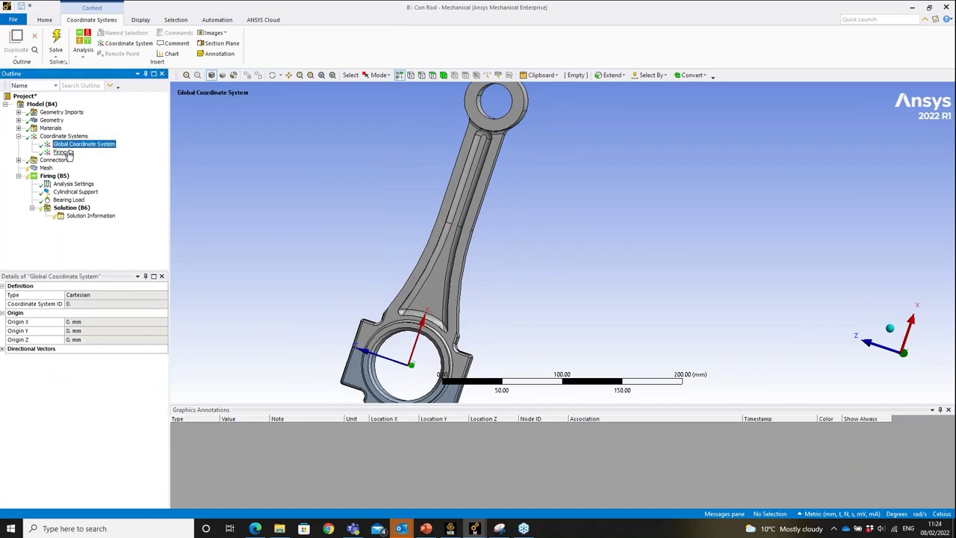
pyautogui.click(64, 153)
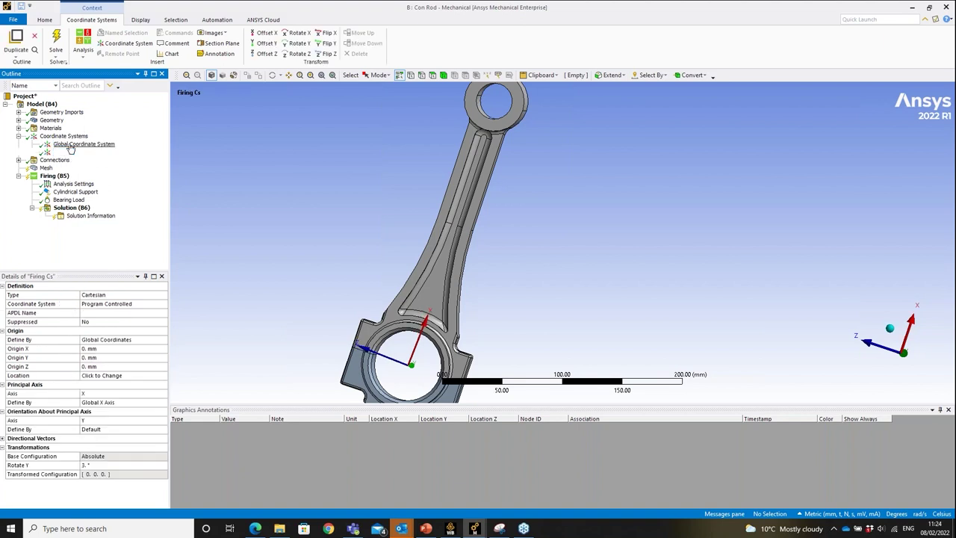
pyautogui.click(69, 144)
pyautogui.click(66, 152)
# - Set the Bearing Load's coordinate system to Firing Cs
pyautogui.click(69, 200)
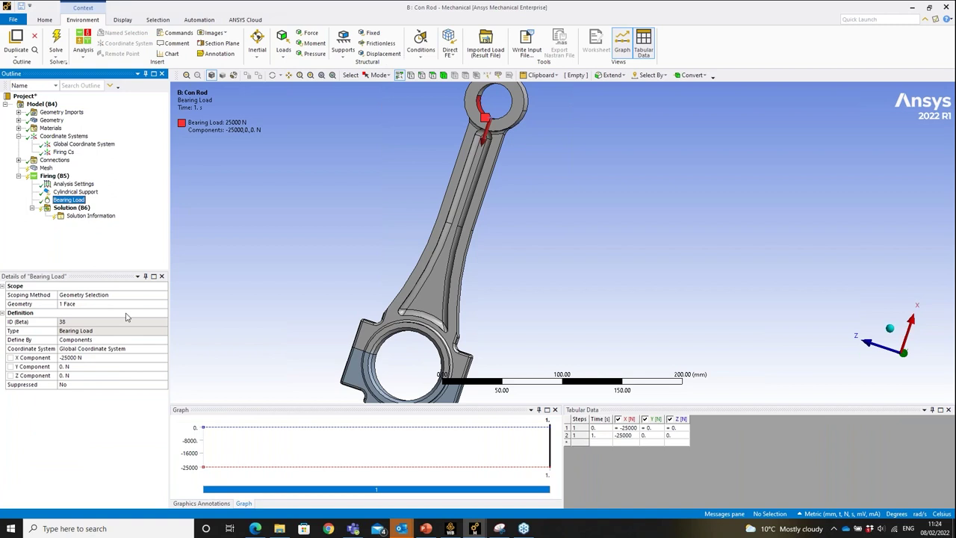
pyautogui.click(150, 348)
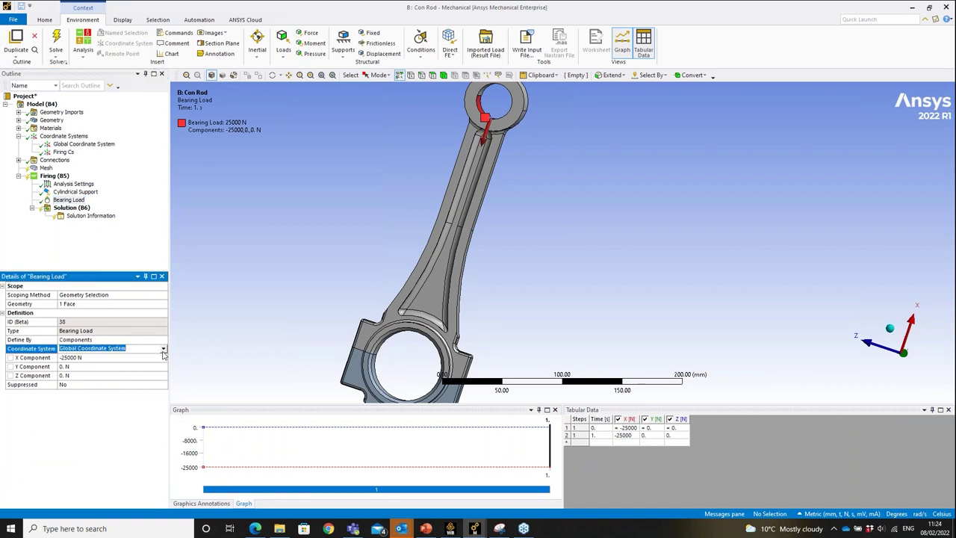
pyautogui.click(163, 349)
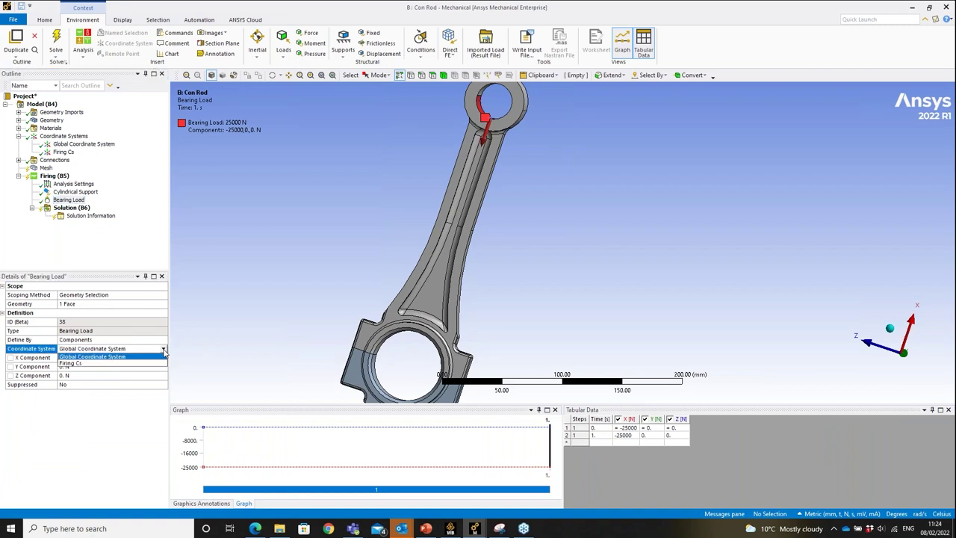
pyautogui.click(112, 364)
pyautogui.moveTo(504, 195); pyautogui.dragTo(501, 175, button='middle')
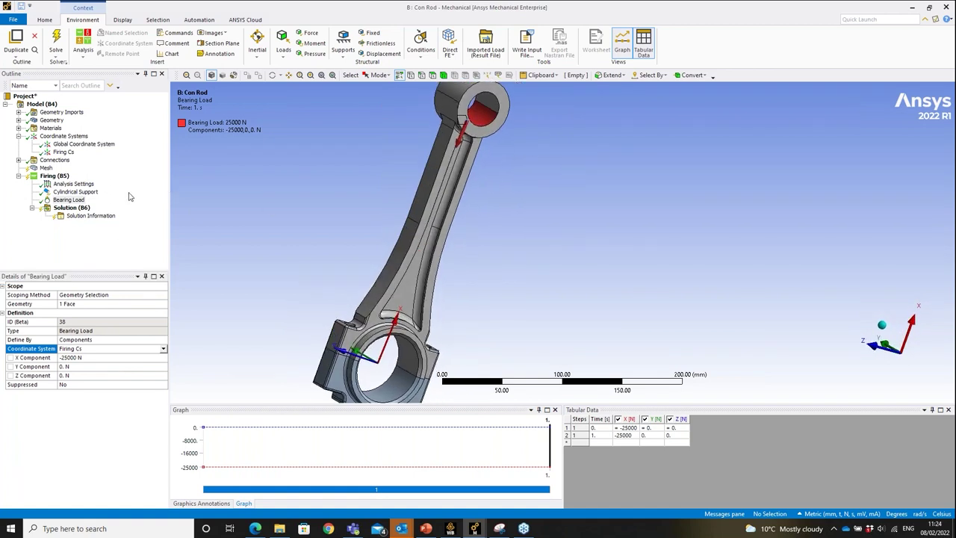
# - Insert an Equivalent (von-Mises) Stress result into the Firing solution
pyautogui.rightClick(58, 177)
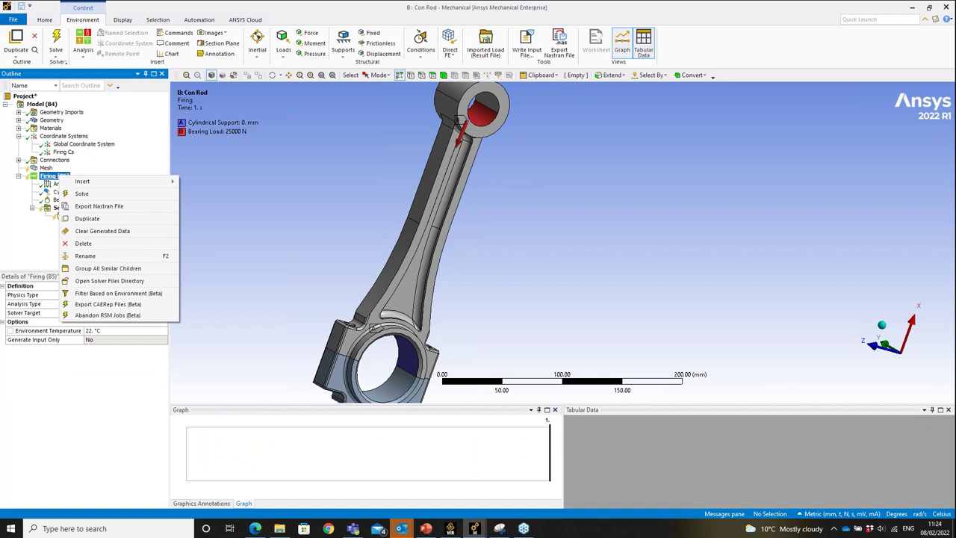
pyautogui.click(222, 218)
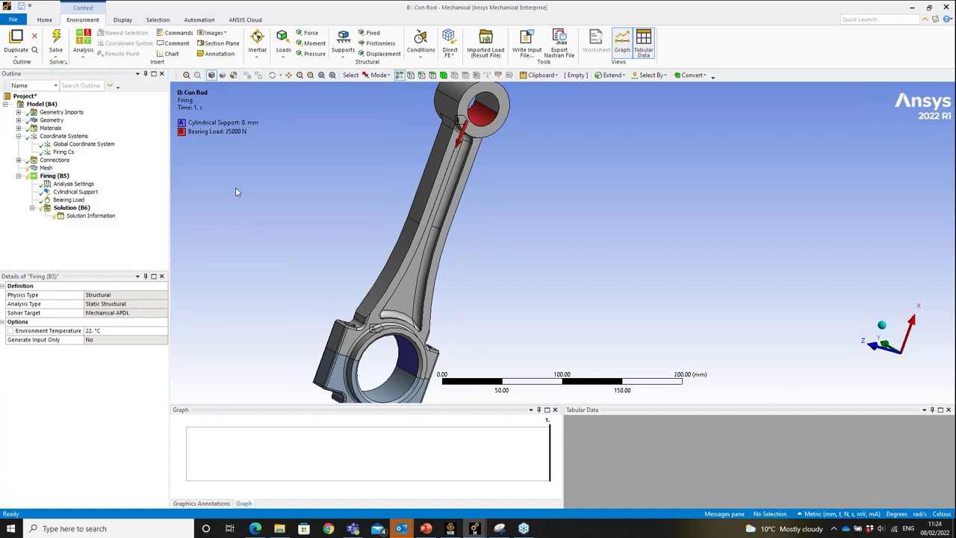
pyautogui.rightClick(68, 211)
pyautogui.moveTo(119, 212)
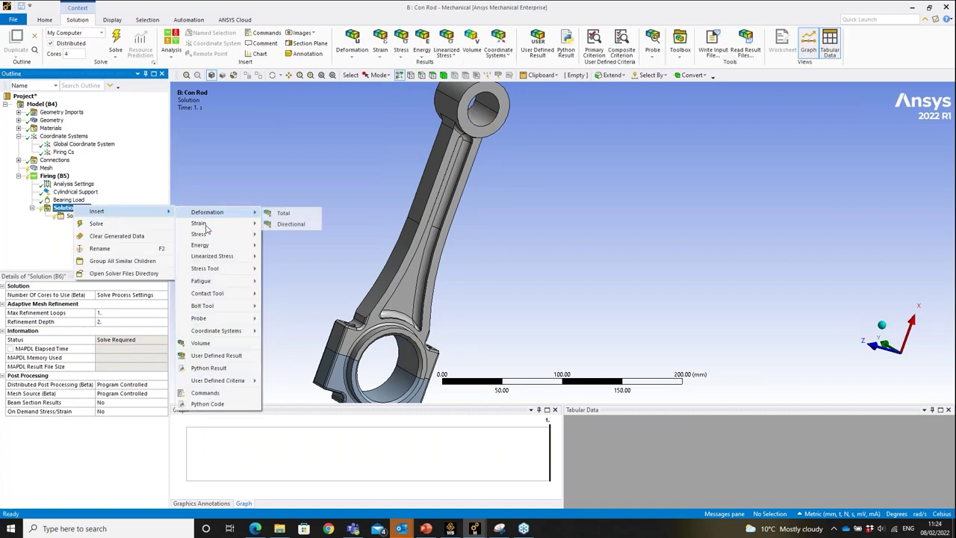
pyautogui.moveTo(200, 234)
pyautogui.click(294, 236)
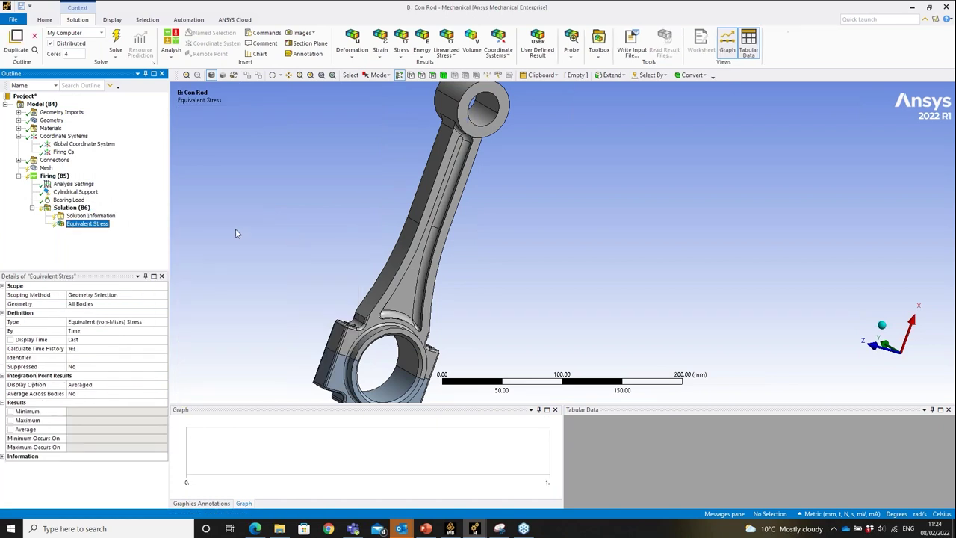
# - Set the mesh element size to 2.5 mm and solve the model
pyautogui.click(47, 169)
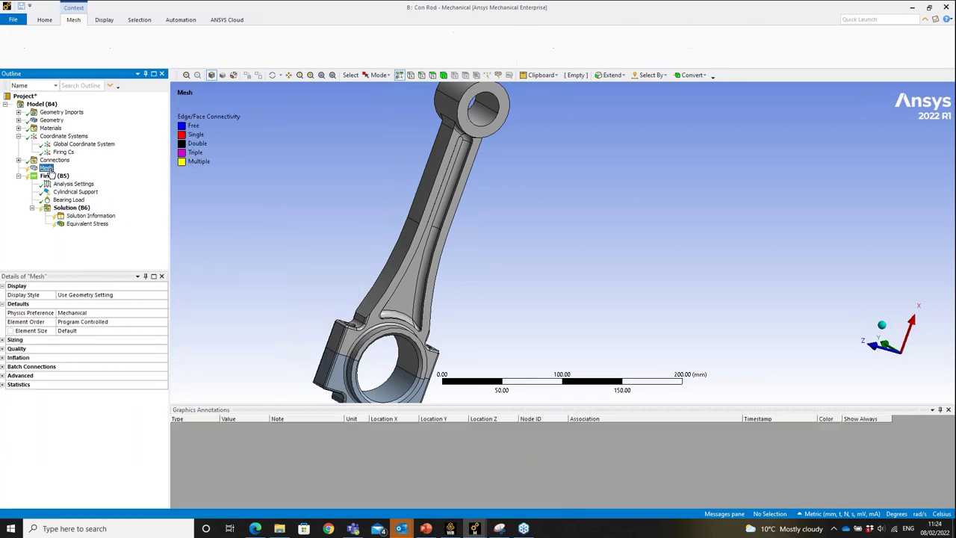
pyautogui.click(96, 330)
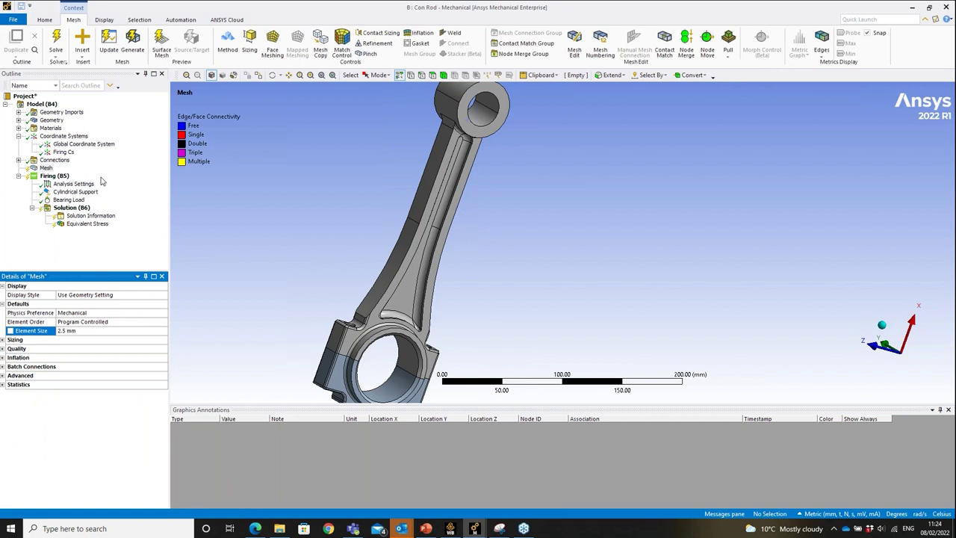
pyautogui.click(56, 43)
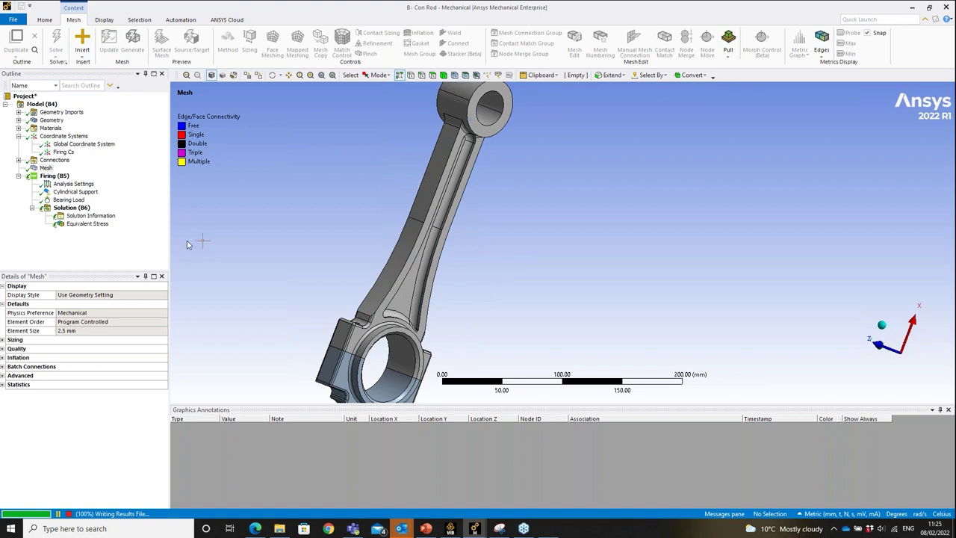
# - Display the Equivalent Stress contours and label the maximum stress location on the connecting rod's shank
pyautogui.click(88, 224)
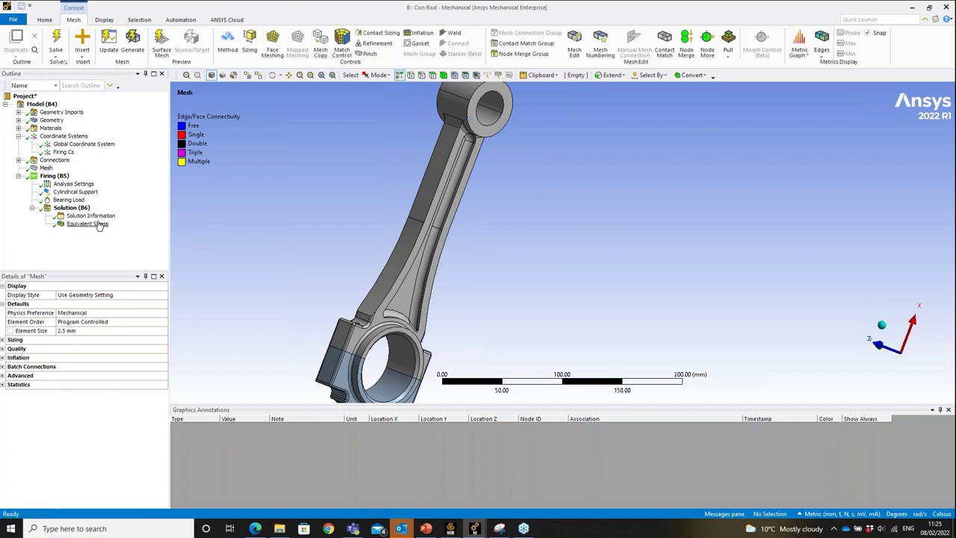
pyautogui.moveTo(437, 187); pyautogui.dragTo(456, 189, button='middle')
pyautogui.scroll(5, 388, 209)
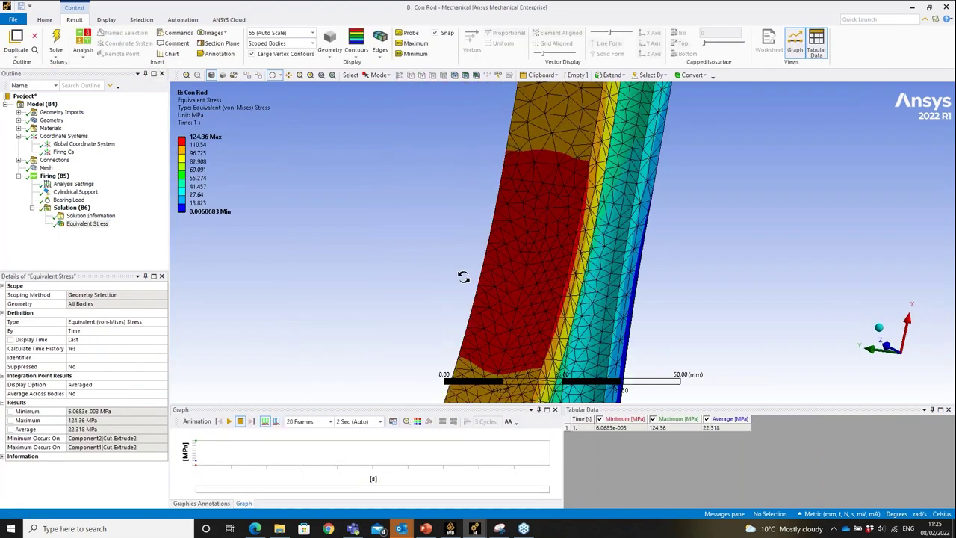
pyautogui.scroll(-3, 592, 222)
pyautogui.scroll(-4, 592, 222)
pyautogui.moveTo(592, 224); pyautogui.dragTo(458, 225, button='middle')
pyautogui.moveTo(411, 210); pyautogui.dragTo(544, 280, button='right')
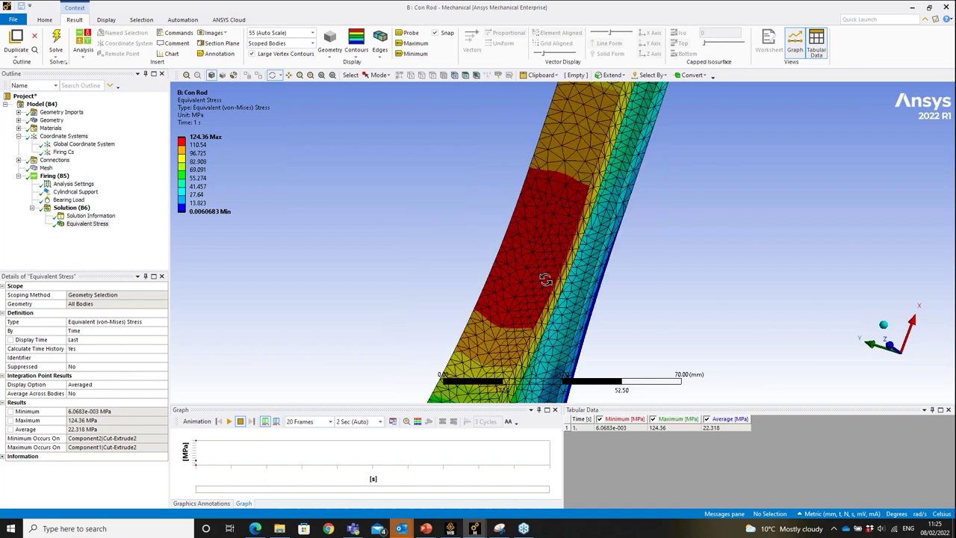
pyautogui.click(411, 43)
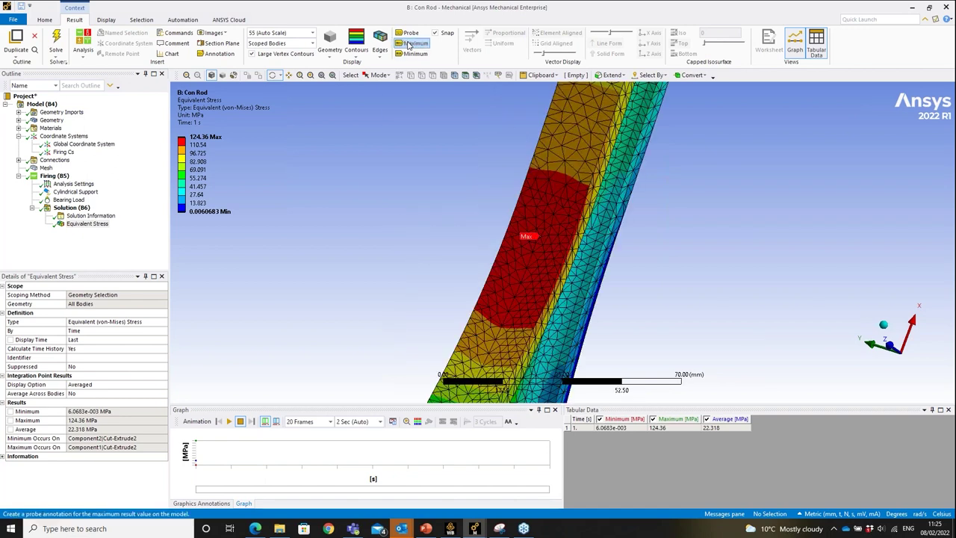
pyautogui.moveTo(575, 206); pyautogui.dragTo(542, 99, button='middle')
pyautogui.moveTo(513, 212); pyautogui.dragTo(559, 269, button='right')
pyautogui.moveTo(632, 266); pyautogui.dragTo(587, 233, button='middle')
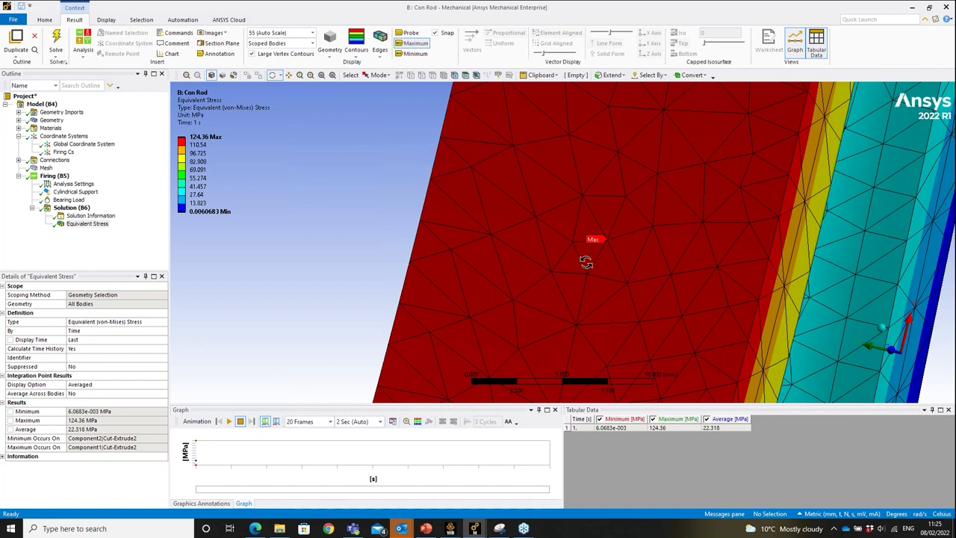
# - Insert a Virtual Topology object into the model
pyautogui.click(43, 103)
pyautogui.rightClick(46, 104)
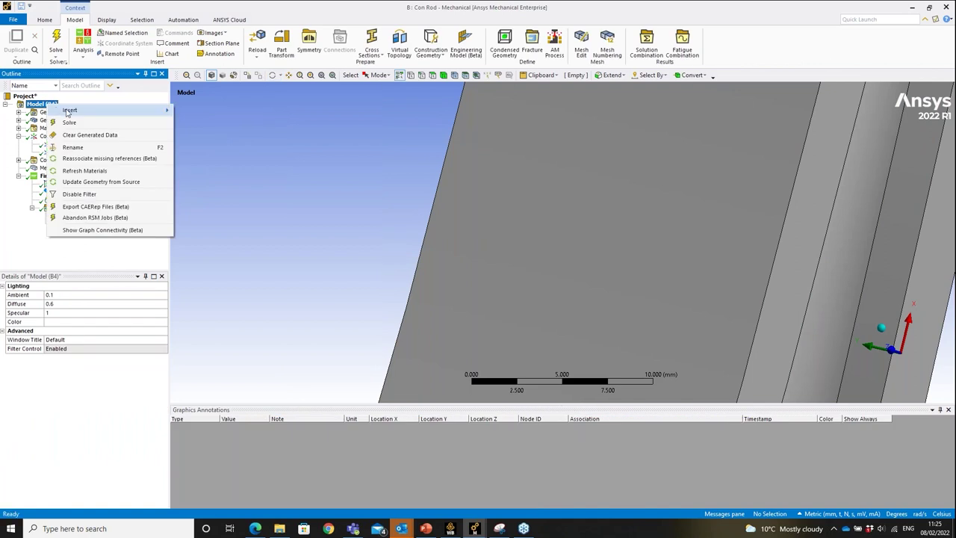
pyautogui.moveTo(69, 113)
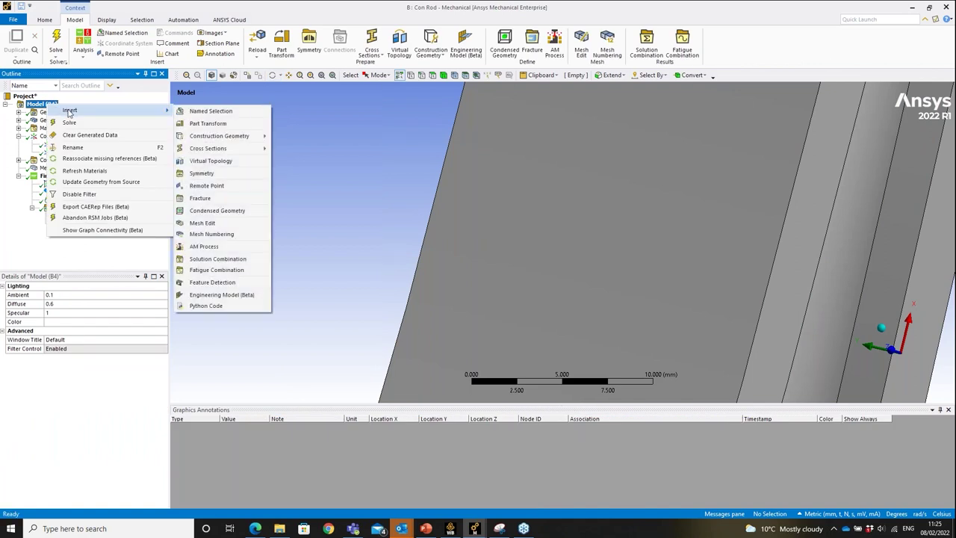
pyautogui.click(217, 163)
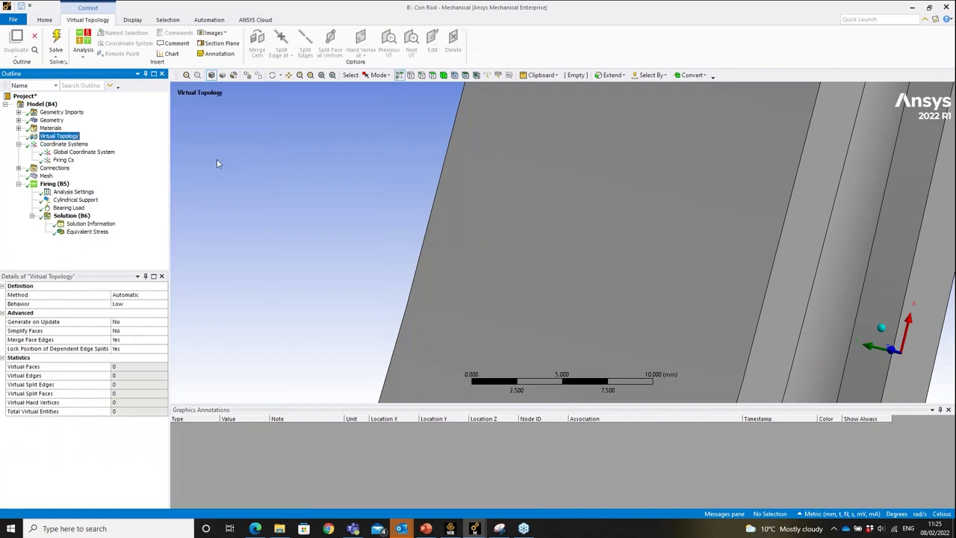
# - Show the mesh and create a virtual hard vertex on the shank face at the maximum stress location
pyautogui.click(247, 76)
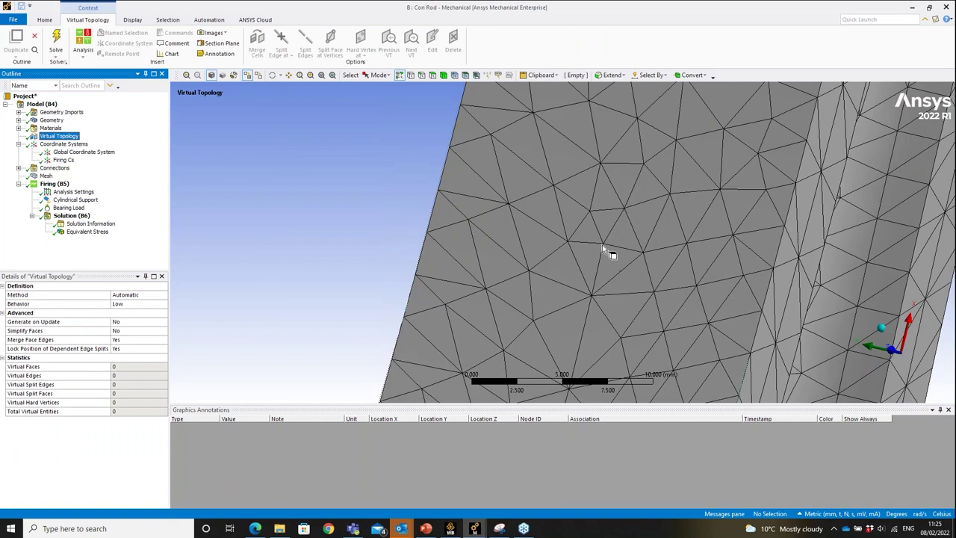
pyautogui.click(612, 202)
pyautogui.click(361, 37)
pyautogui.moveTo(635, 209)
pyautogui.mouseDown(button='middle')
pyautogui.moveTo(570, 202)
pyautogui.moveTo(632, 220)
pyautogui.mouseUp(button='middle')
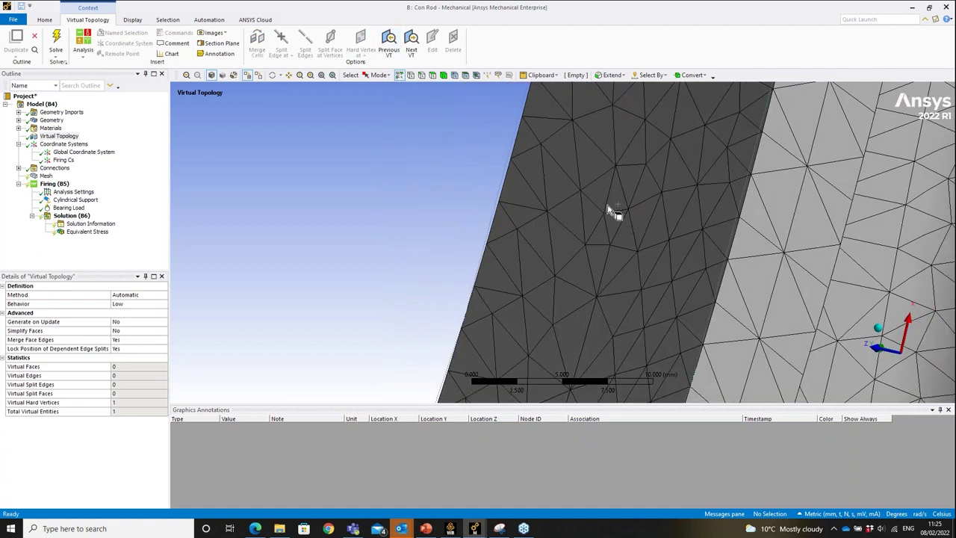
# - Add Equivalent, Maximum Principal, Minimum Principal, Normal and Vector Principal stress results to the Firing solution
pyautogui.click(71, 216)
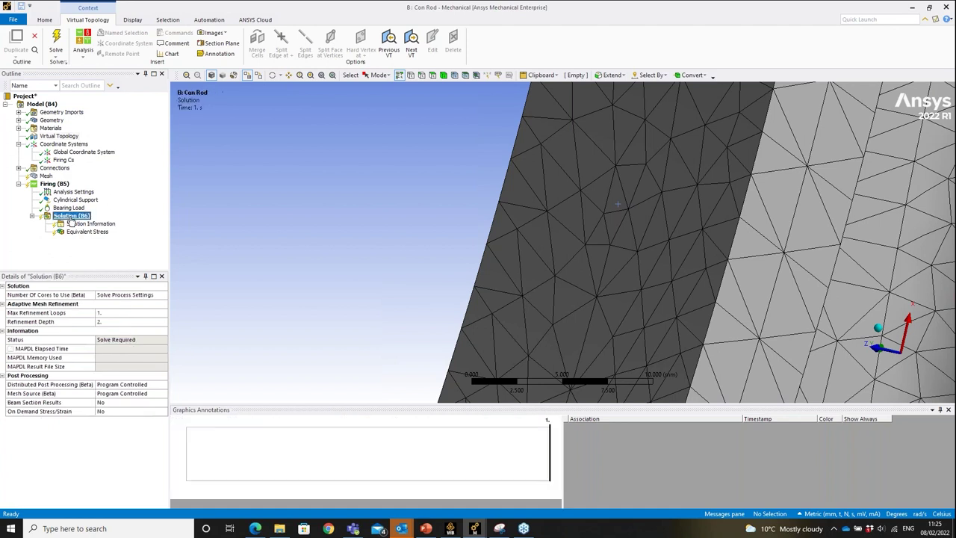
pyautogui.click(402, 51)
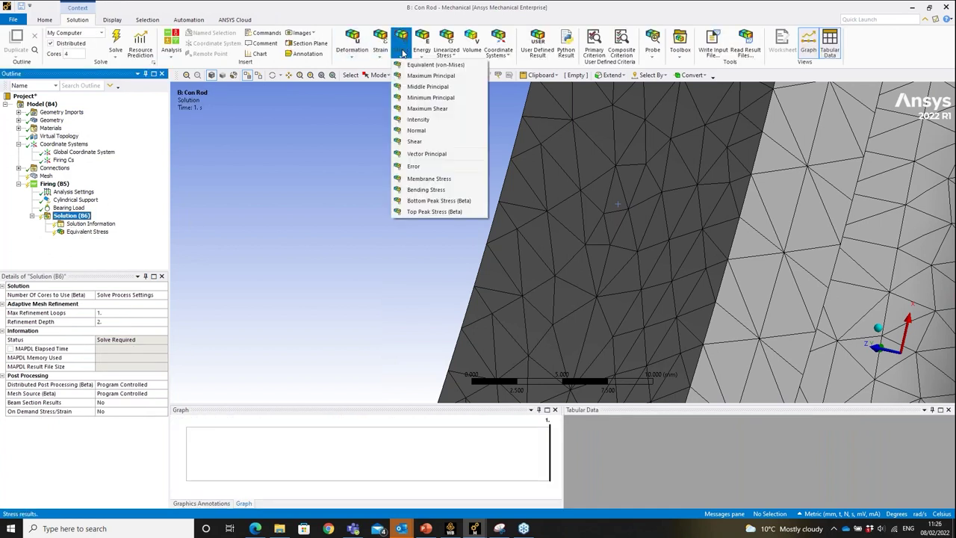
pyautogui.click(407, 65)
pyautogui.click(402, 51)
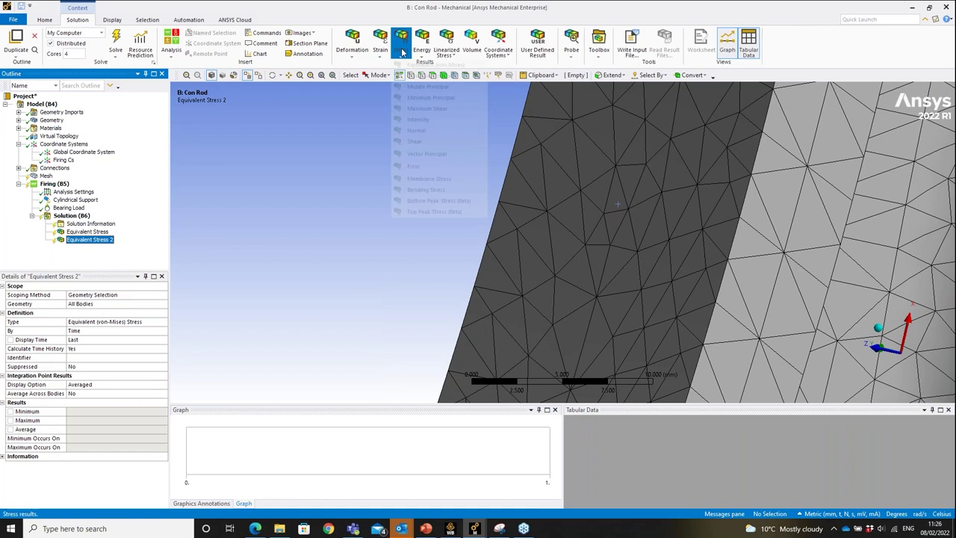
pyautogui.click(418, 75)
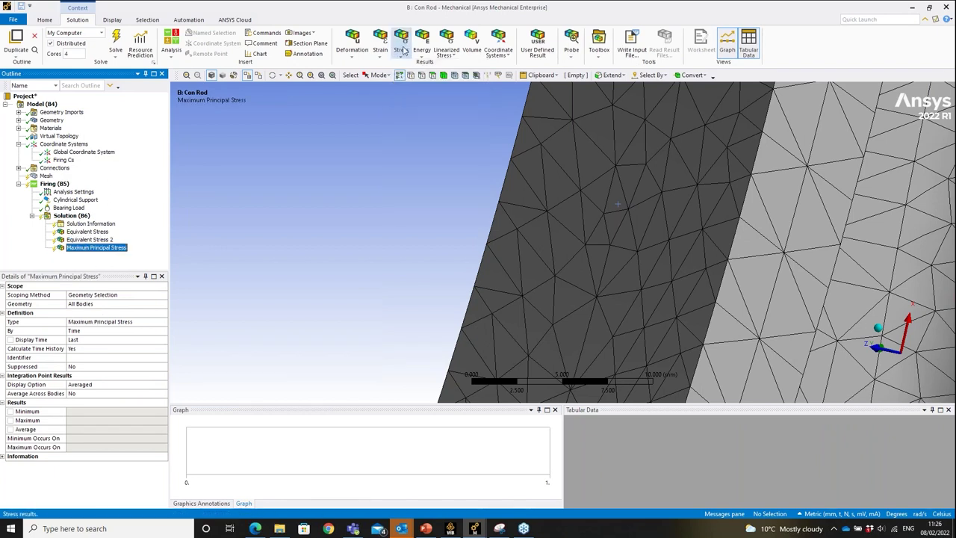
pyautogui.click(402, 51)
pyautogui.click(429, 98)
pyautogui.click(401, 52)
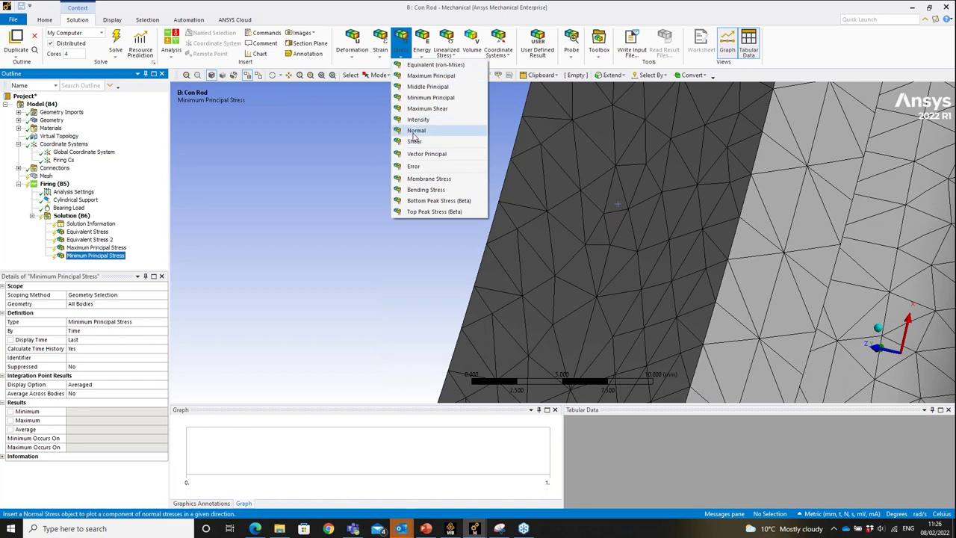
pyautogui.click(415, 131)
pyautogui.click(401, 51)
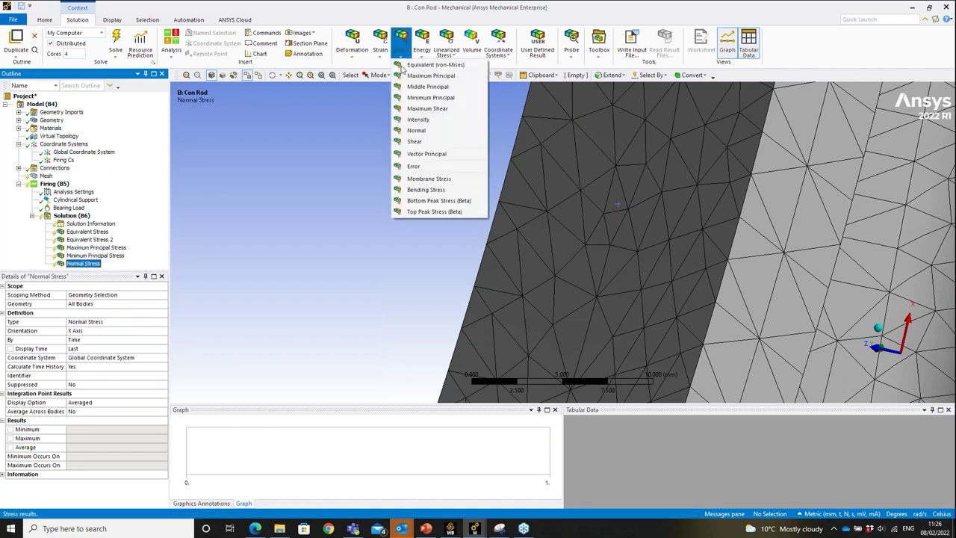
pyautogui.click(415, 154)
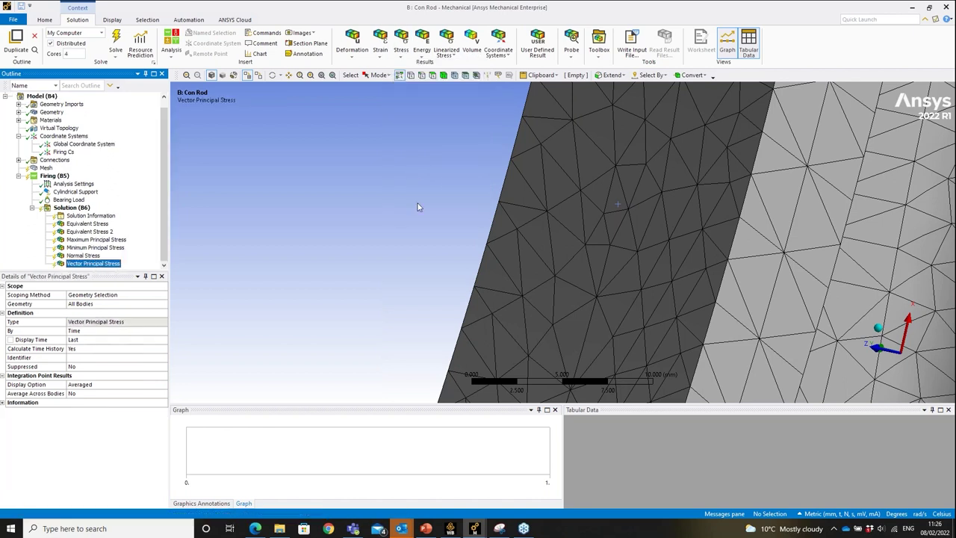
# - Scope all six stress results in the Firing solution to the virtual hard vertex on the shank
pyautogui.keyDown('shift'); pyautogui.click(100, 226); pyautogui.keyUp('shift')
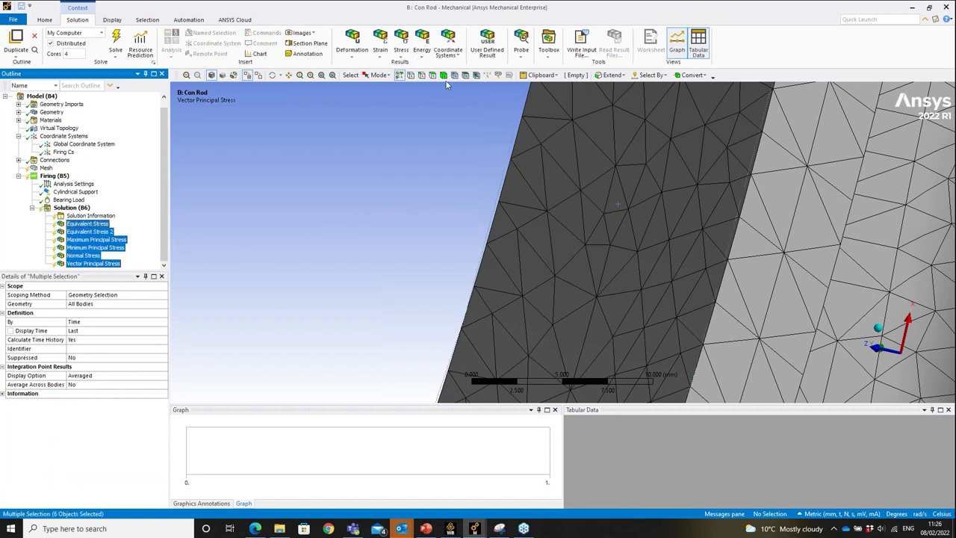
pyautogui.click(410, 76)
pyautogui.click(620, 207)
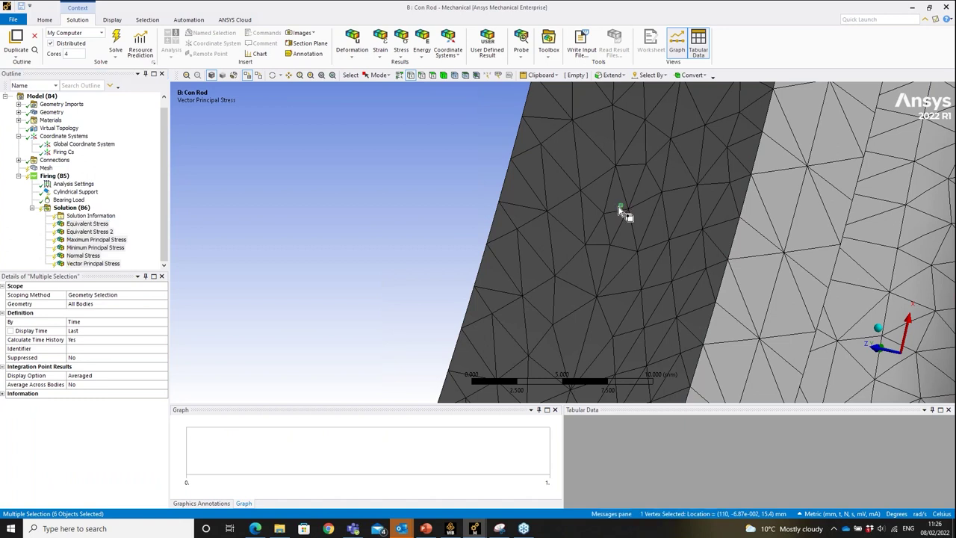
pyautogui.click(83, 304)
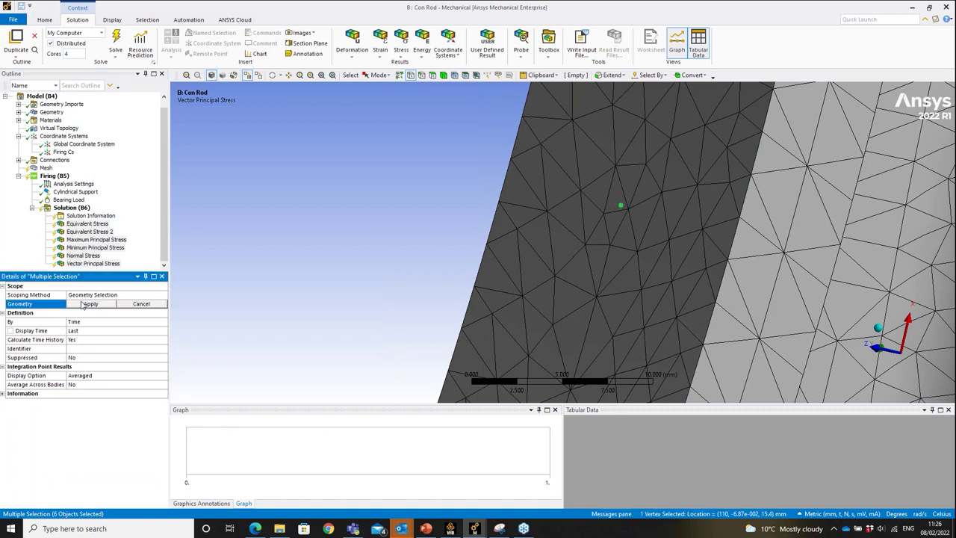
pyautogui.click(83, 304)
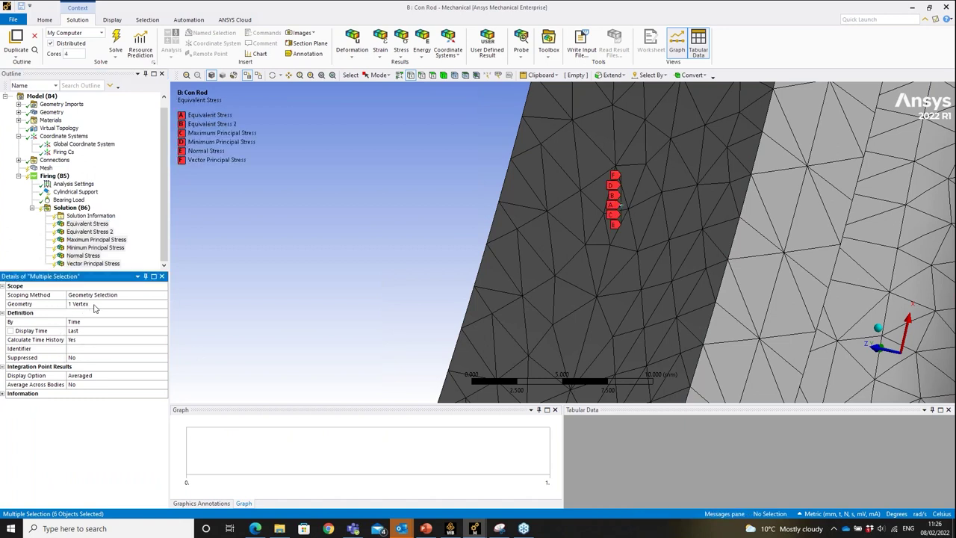
pyautogui.moveTo(565, 242); pyautogui.dragTo(657, 203, button='middle')
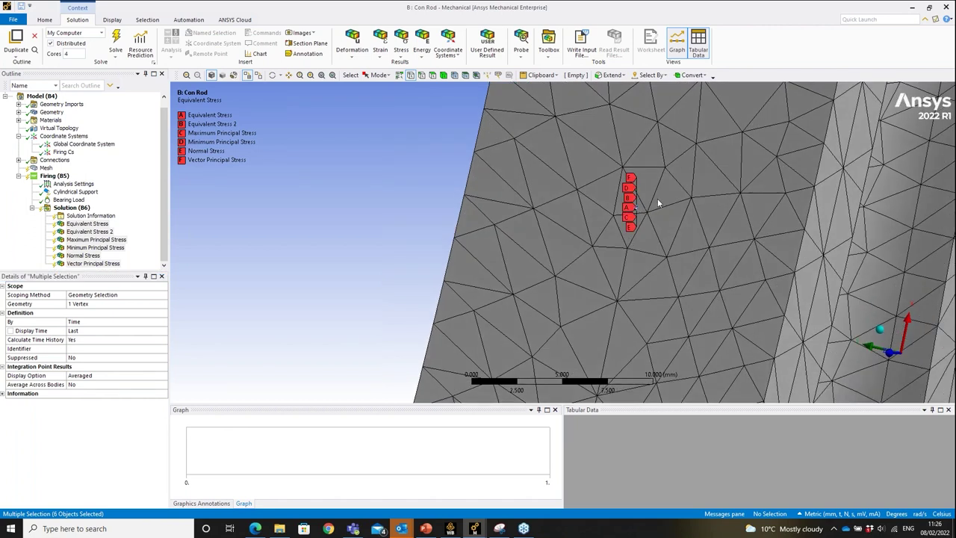
pyautogui.scroll(-5, 609, 251)
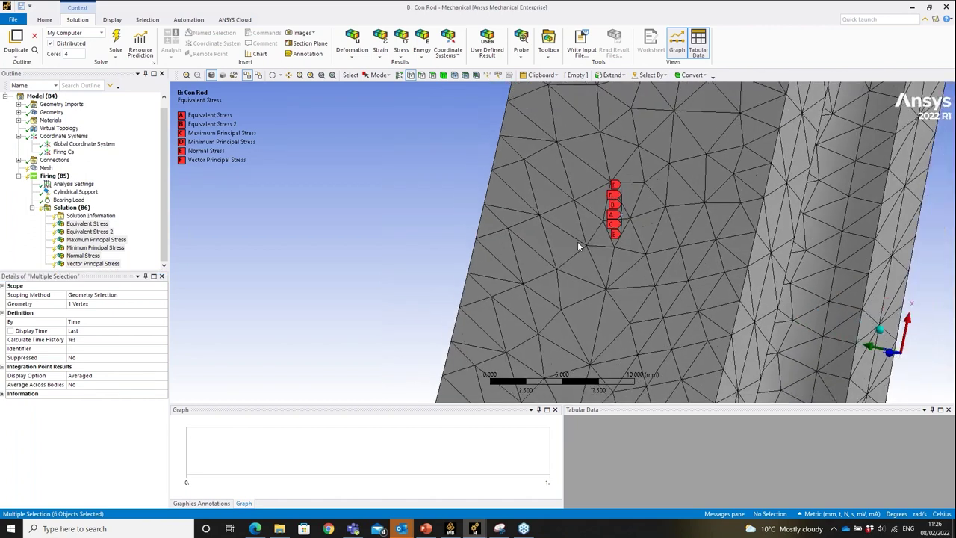
pyautogui.scroll(-5, 609, 251)
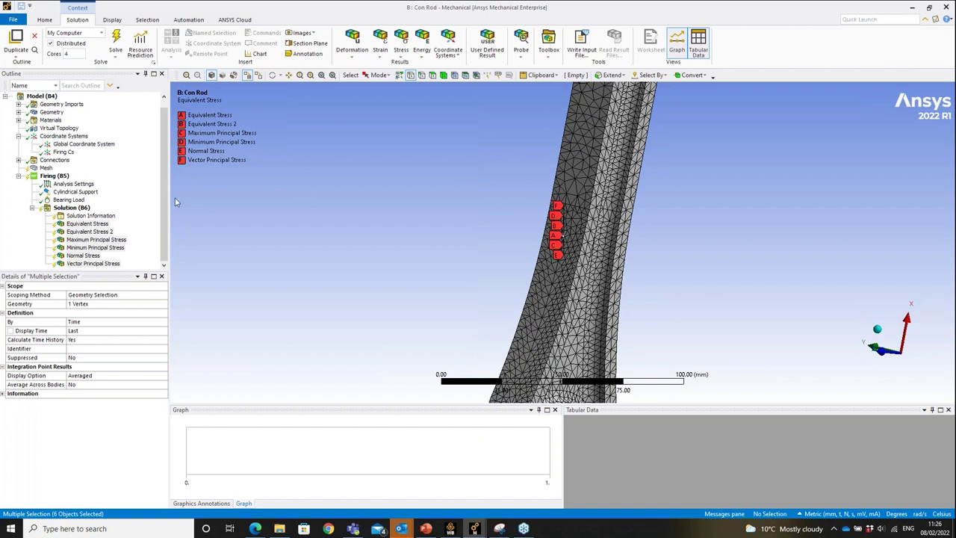
# - Duplicate the Firing analysis together with its supports, load and stress results
pyautogui.click(47, 178)
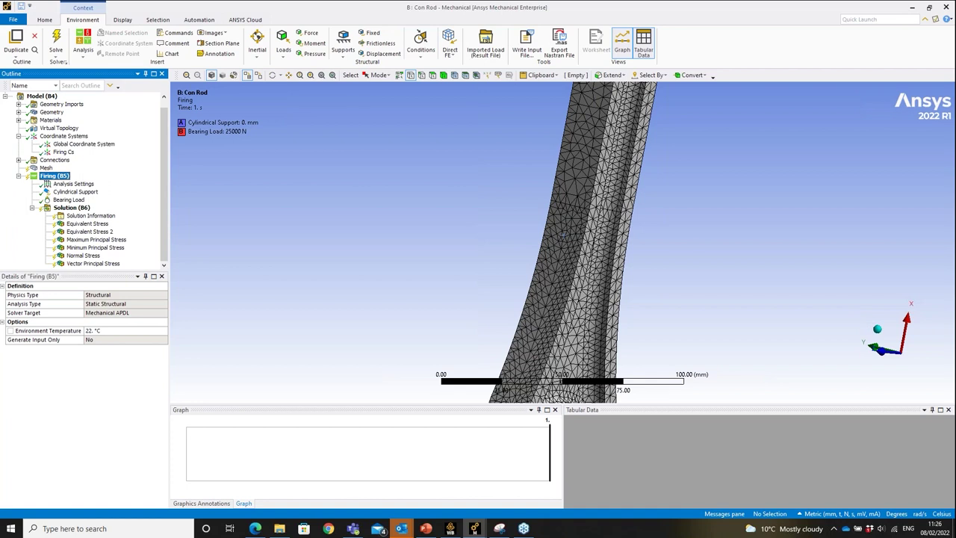
pyautogui.rightClick(56, 181)
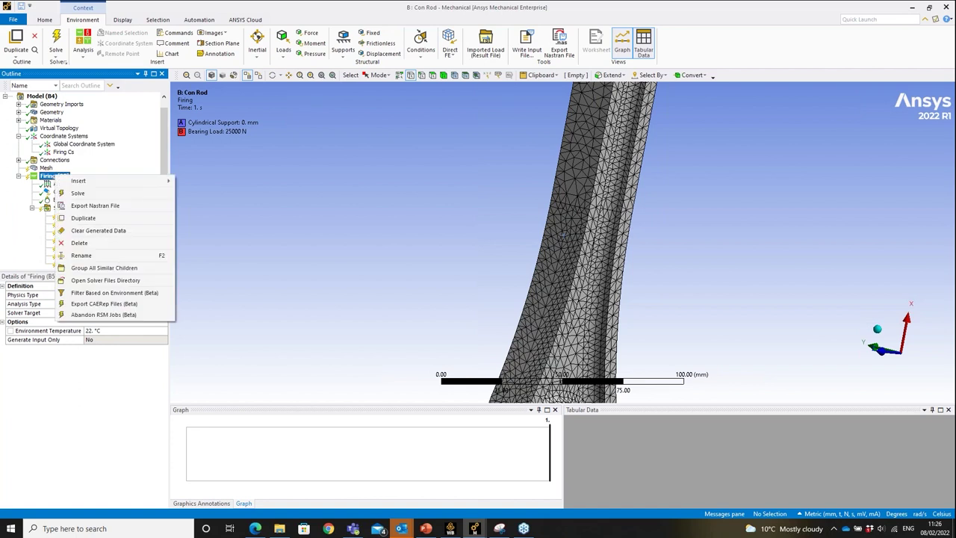
pyautogui.click(106, 217)
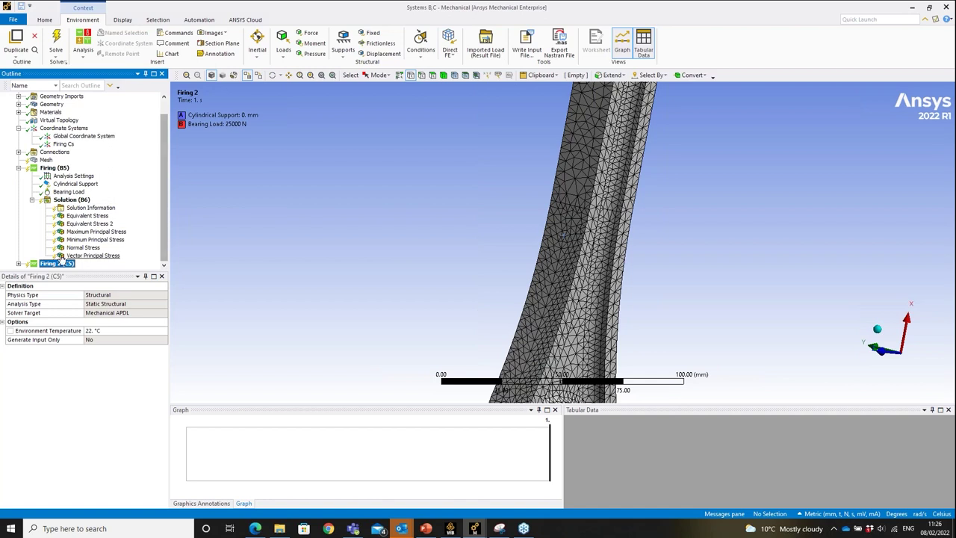
# - Rename the duplicated Firing analysis as "TDC non-firing"
pyautogui.rightClick(58, 265)
pyautogui.click(107, 346)
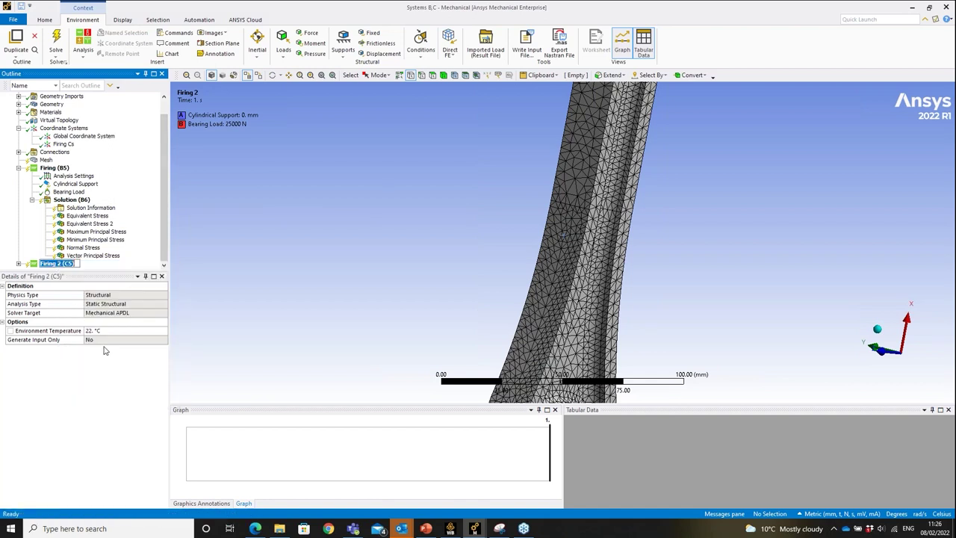
pyautogui.write('TDC non-firing')
pyautogui.press('Return')
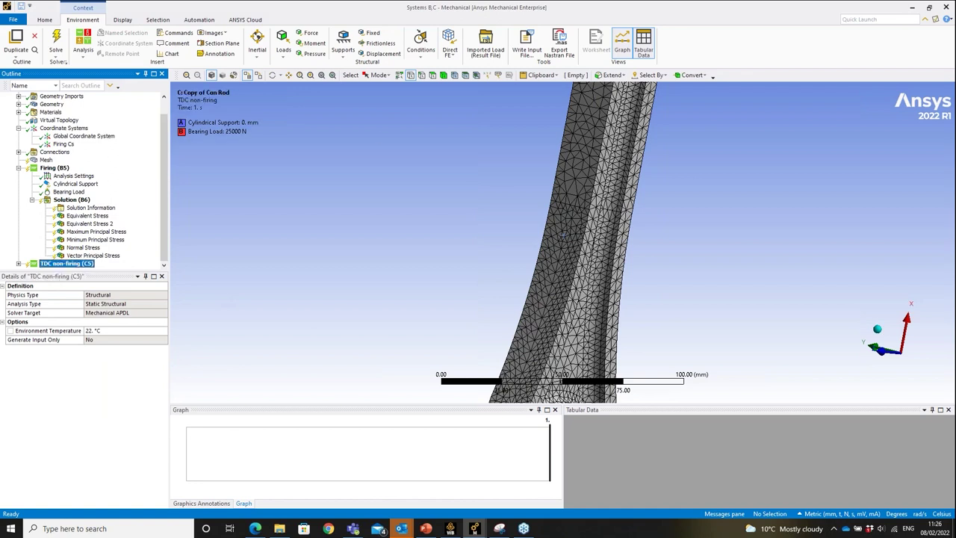
# - Scope the TDC non-firing cylindrical support to the cap-side half of the big-end bore
pyautogui.click(516, 215)
pyautogui.press('F7')
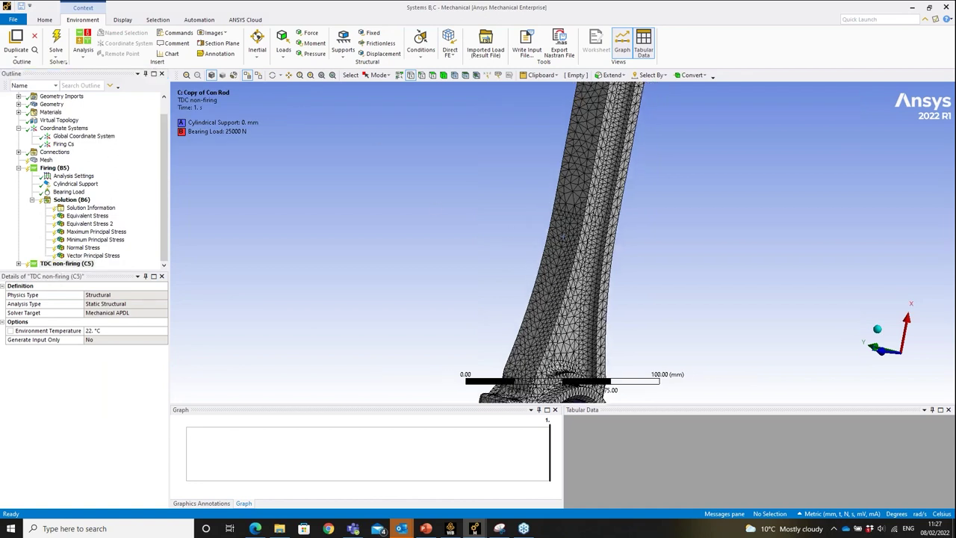
pyautogui.click(19, 265)
pyautogui.moveTo(591, 246); pyautogui.dragTo(621, 142, button='middle')
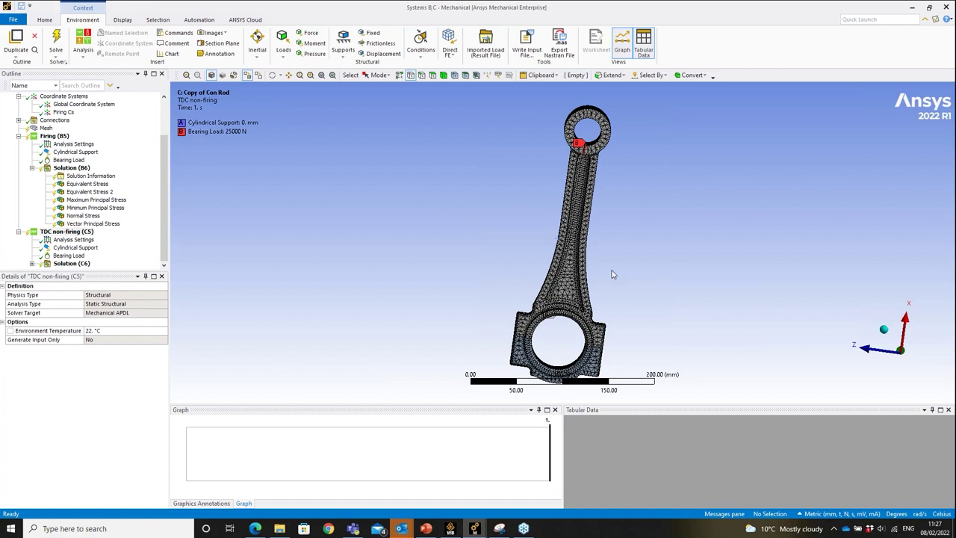
pyautogui.click(75, 247)
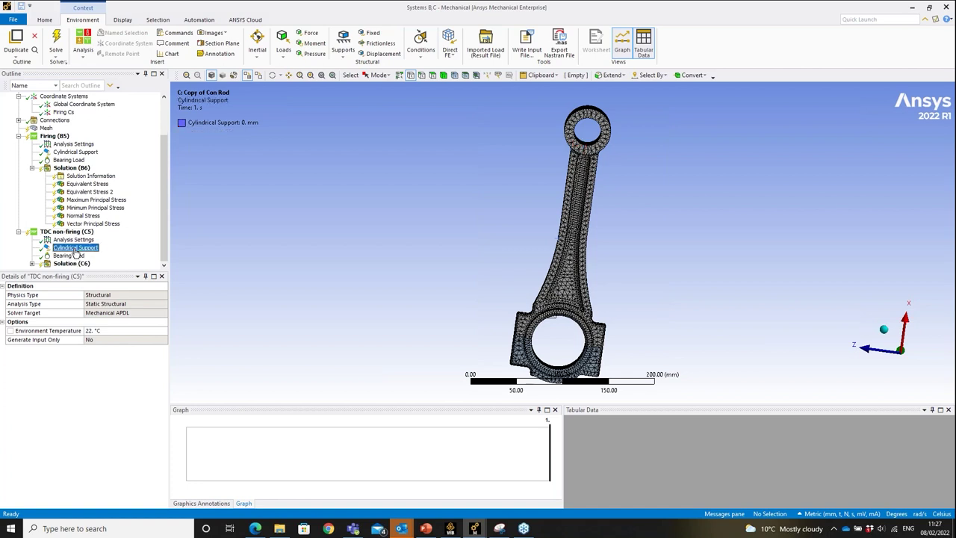
pyautogui.moveTo(592, 320); pyautogui.dragTo(538, 351, button='middle')
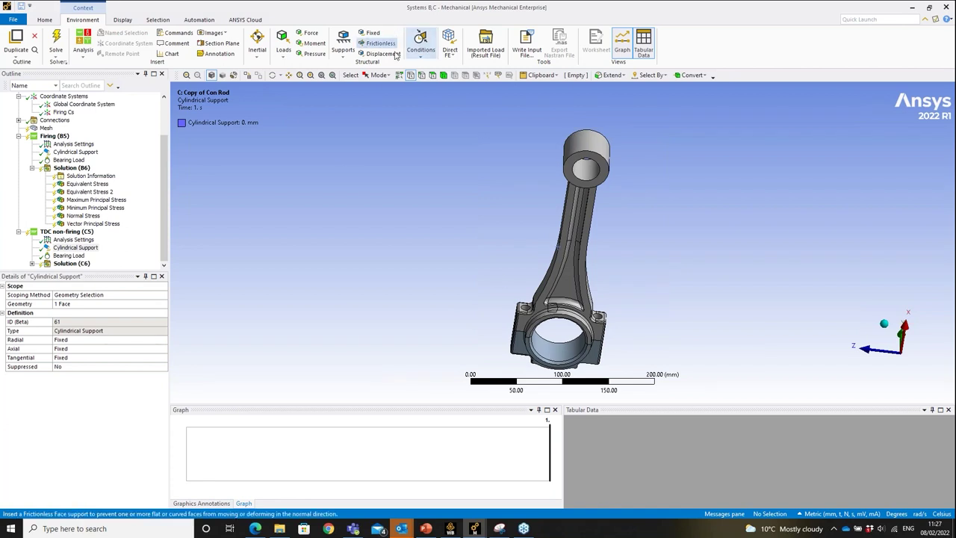
pyautogui.click(556, 357)
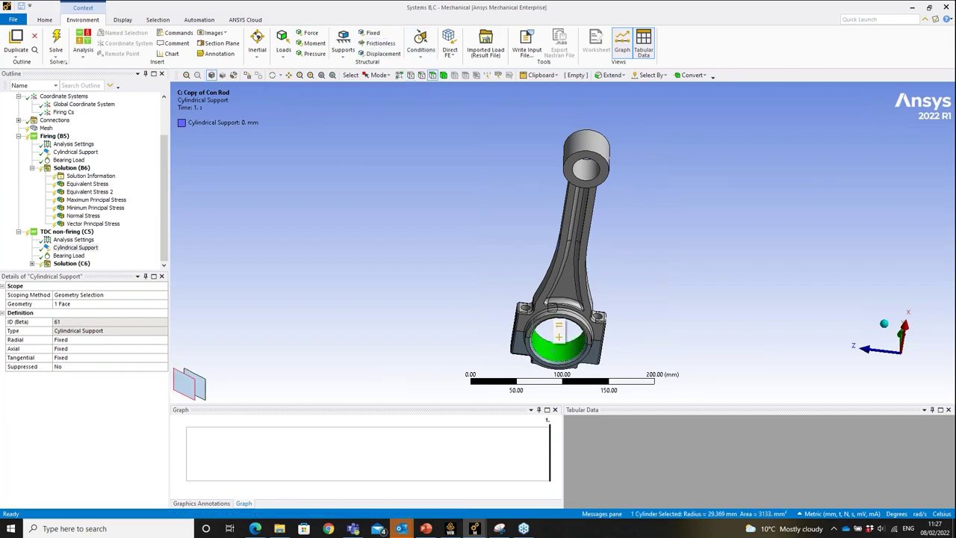
pyautogui.click(77, 303)
pyautogui.click(77, 306)
pyautogui.click(672, 389)
pyautogui.moveTo(625, 343); pyautogui.dragTo(598, 142, button='middle')
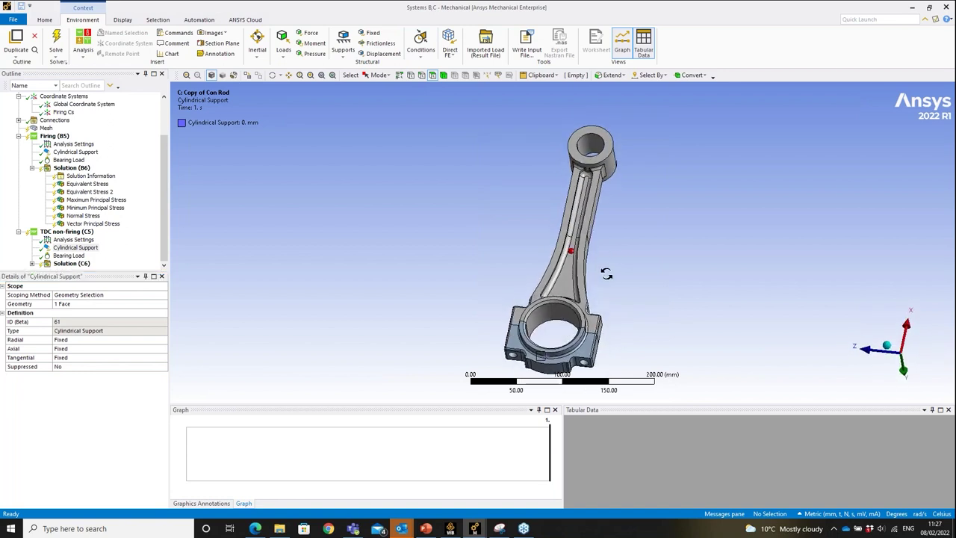
# - Scope the TDC non-firing bearing load to the small-end bore face and set its X component to 5000 N
pyautogui.click(591, 143)
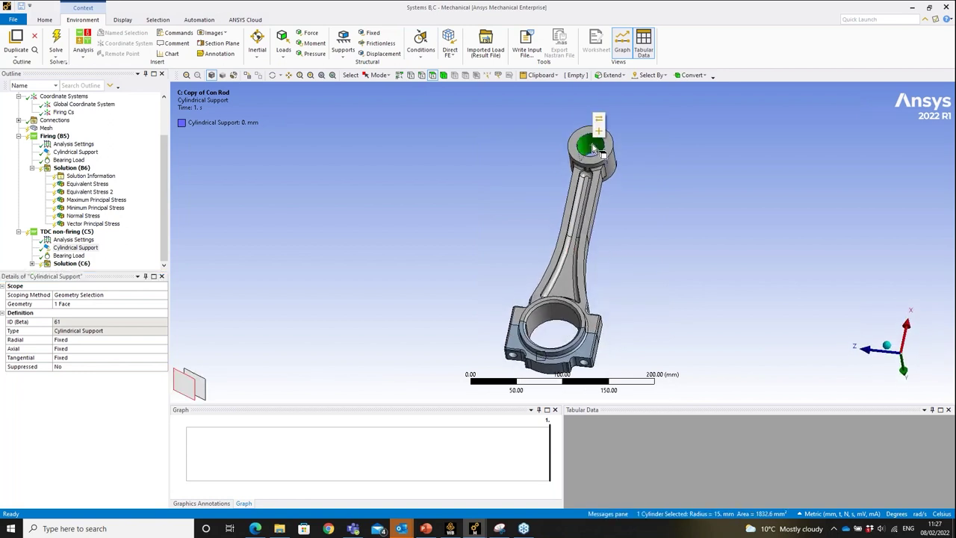
pyautogui.click(69, 255)
pyautogui.click(79, 304)
pyautogui.click(79, 306)
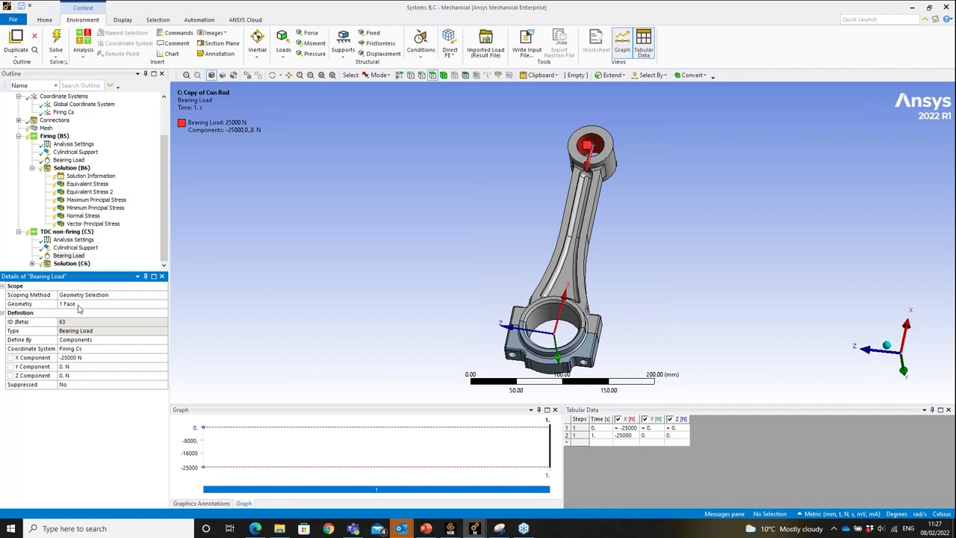
pyautogui.click(95, 358)
pyautogui.write('5000')
pyautogui.press('Return')
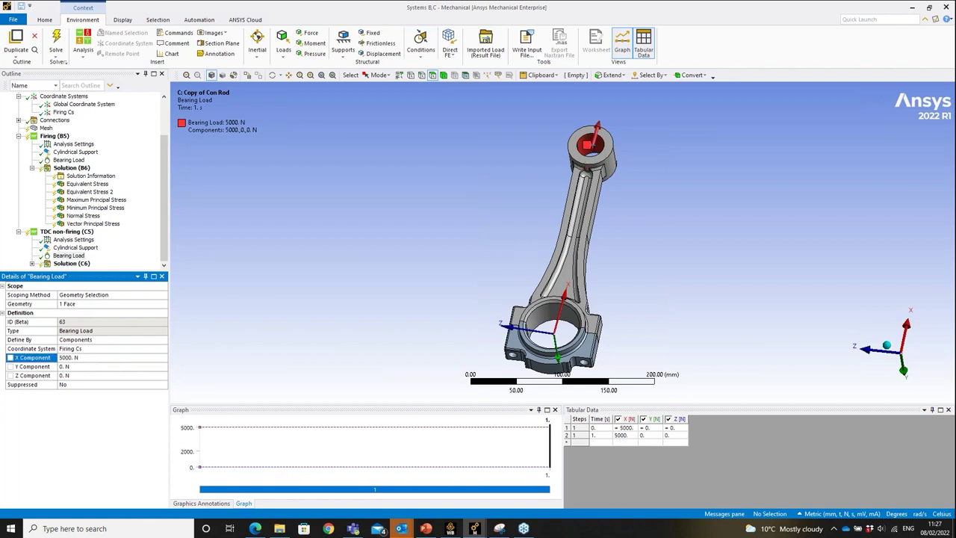
# - Set the coordinate system of the TDC non-firing bearing load to Global Coordinate System
pyautogui.moveTo(644, 186); pyautogui.dragTo(626, 191, button='middle')
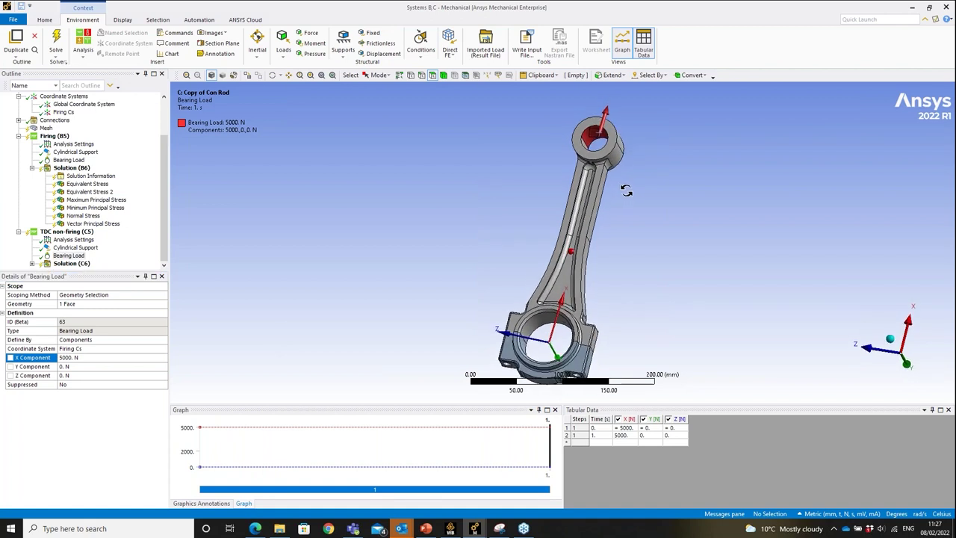
pyautogui.click(143, 350)
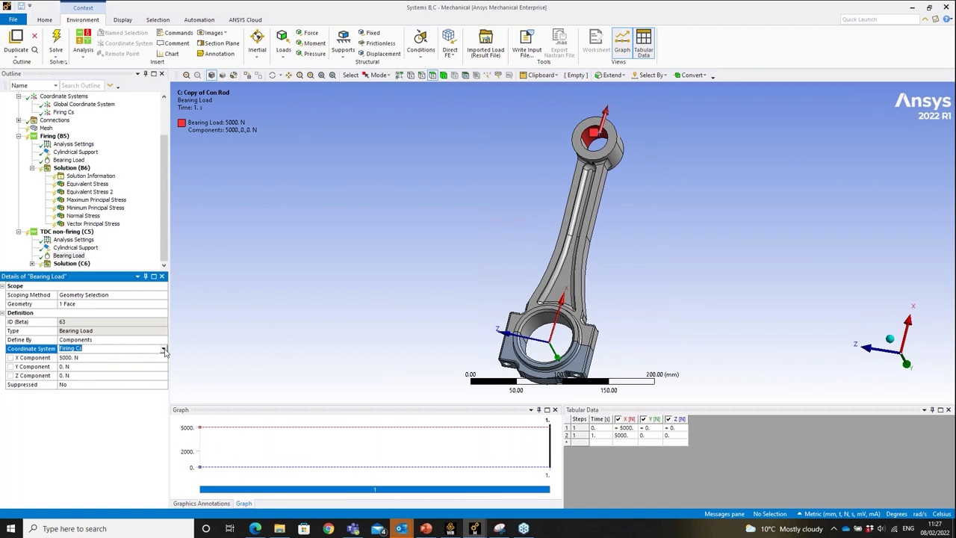
pyautogui.click(162, 349)
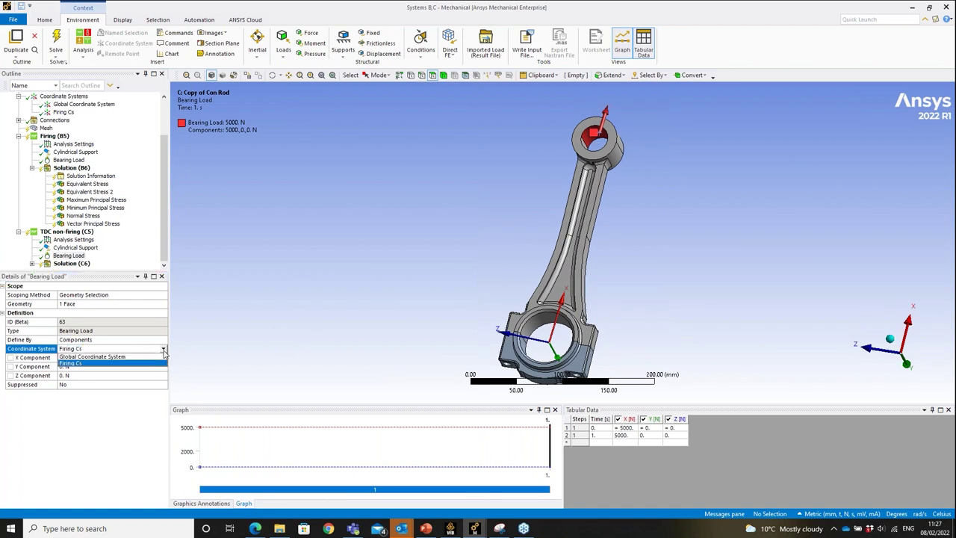
pyautogui.click(148, 357)
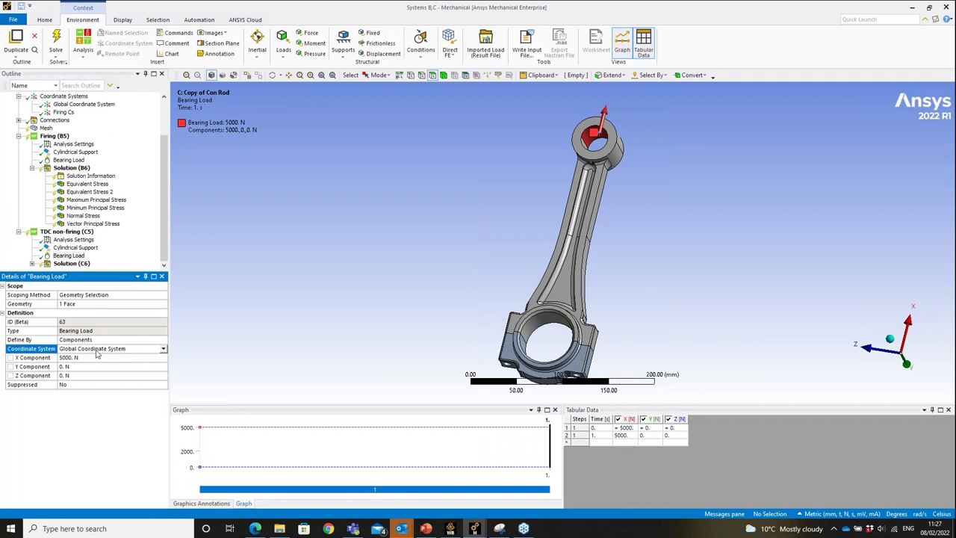
pyautogui.moveTo(533, 229)
pyautogui.mouseDown(button='middle')
pyautogui.moveTo(534, 209)
pyautogui.moveTo(532, 229)
pyautogui.mouseUp(button='middle')
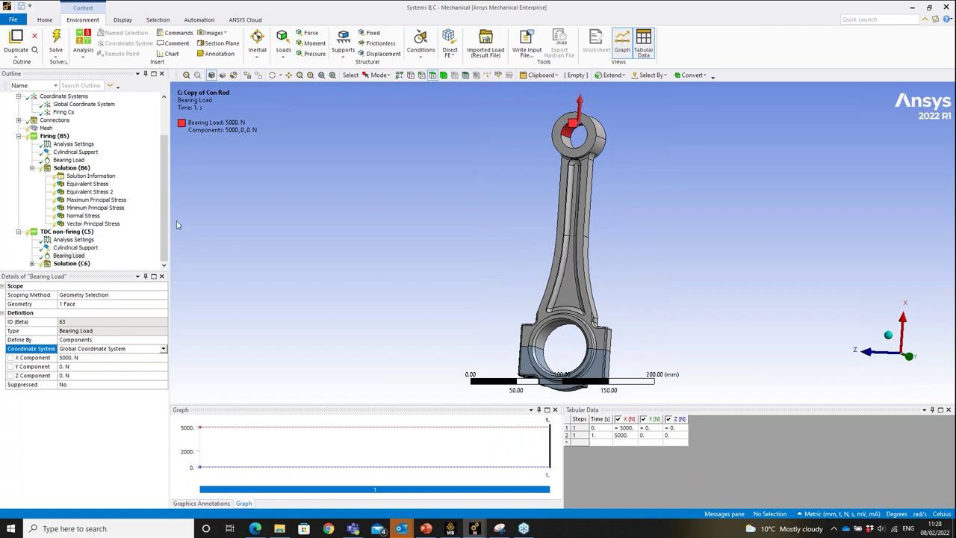
# - Solve the whole model so both the Firing and TDC non-firing analyses are calculated
pyautogui.click(32, 265)
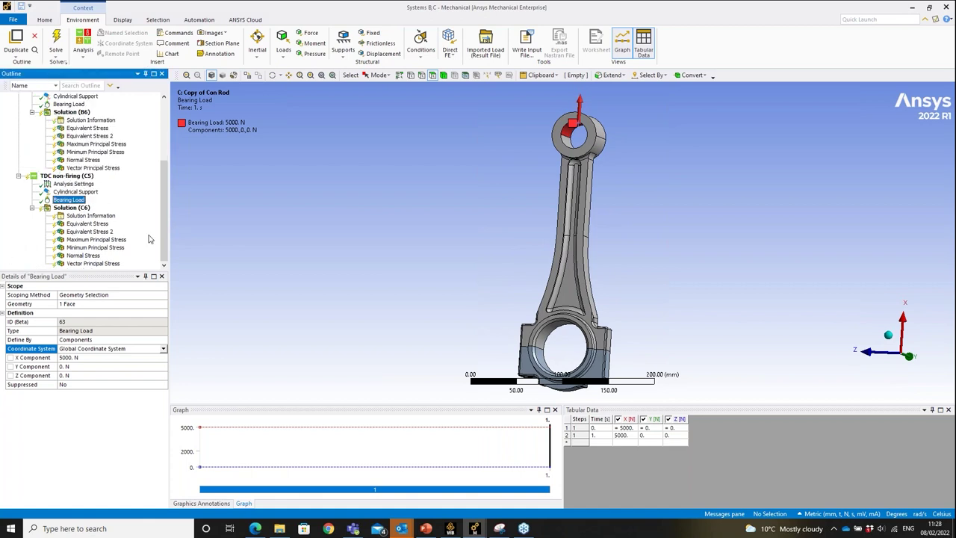
pyautogui.scroll(5, 105, 127)
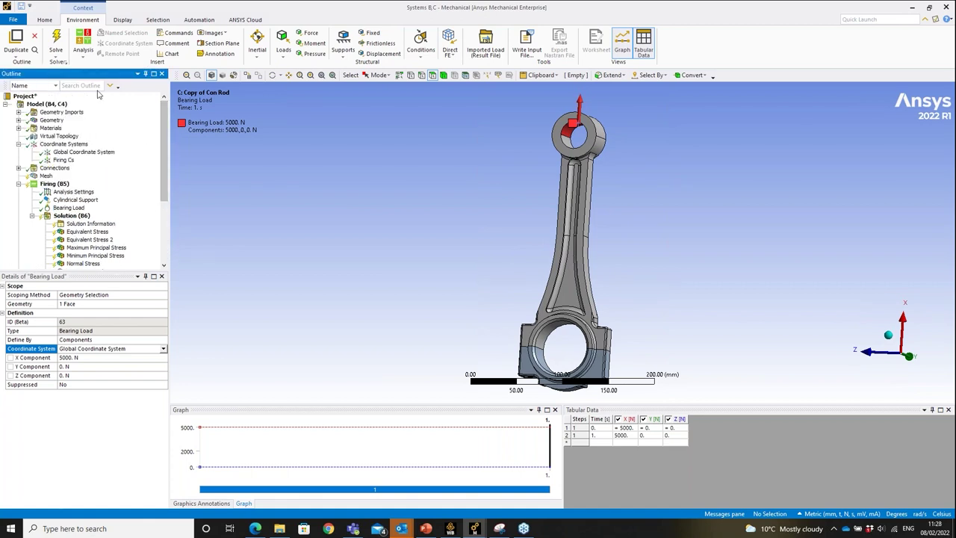
pyautogui.click(46, 104)
pyautogui.click(60, 37)
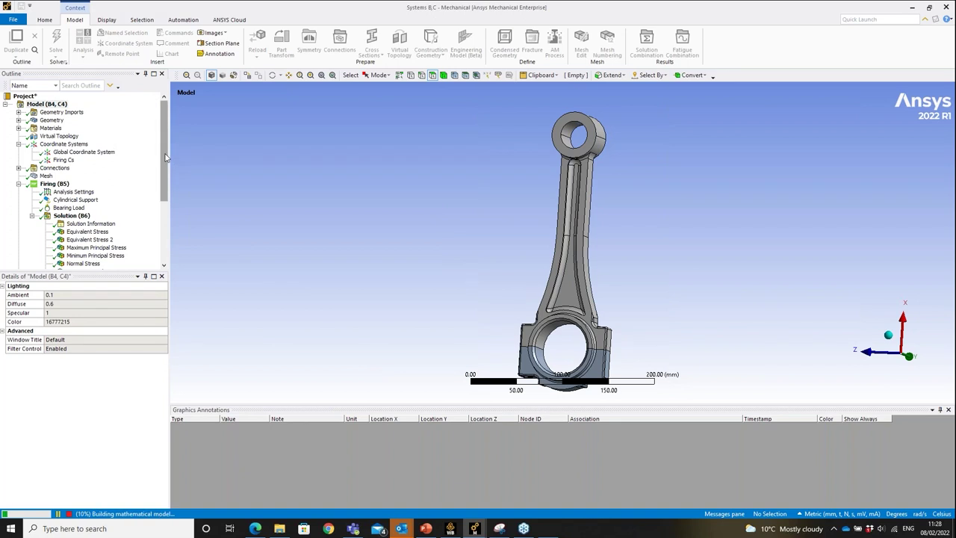
# - Examine the Firing analysis's equivalent, maximum principal, minimum principal and normal stresses at the shank vertex
pyautogui.moveTo(163, 165); pyautogui.dragTo(155, 232)
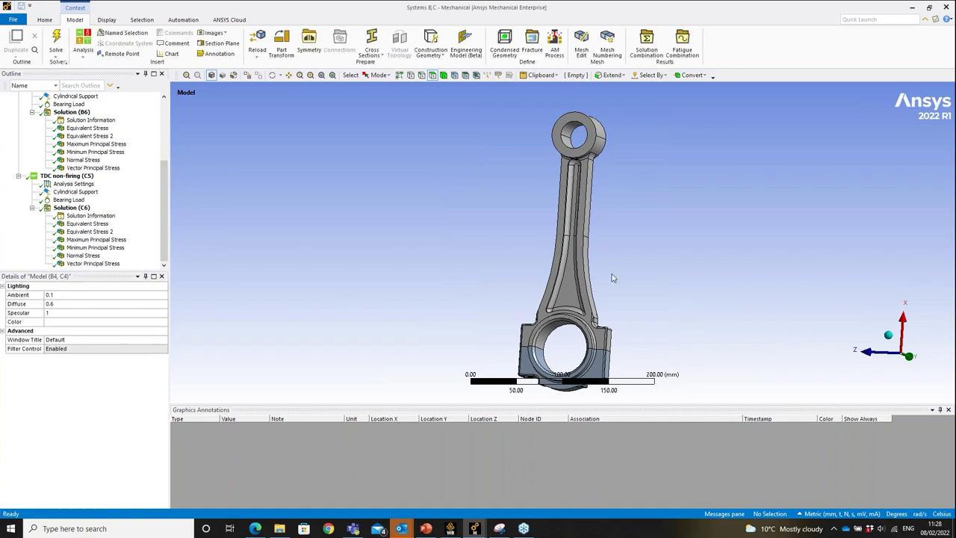
pyautogui.moveTo(508, 217)
pyautogui.mouseDown(button='middle')
pyautogui.moveTo(495, 214)
pyautogui.moveTo(524, 225)
pyautogui.mouseUp(button='middle')
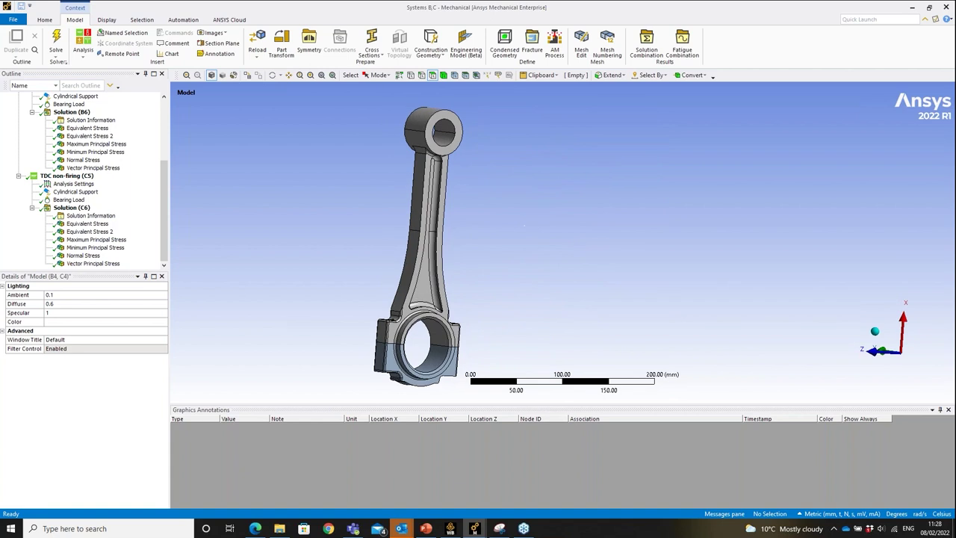
pyautogui.click(88, 136)
pyautogui.keyDown('ctrl'); pyautogui.moveTo(404, 174); pyautogui.dragTo(372, 178, button='middle'); pyautogui.keyUp('ctrl')
pyautogui.moveTo(443, 154); pyautogui.dragTo(375, 180)
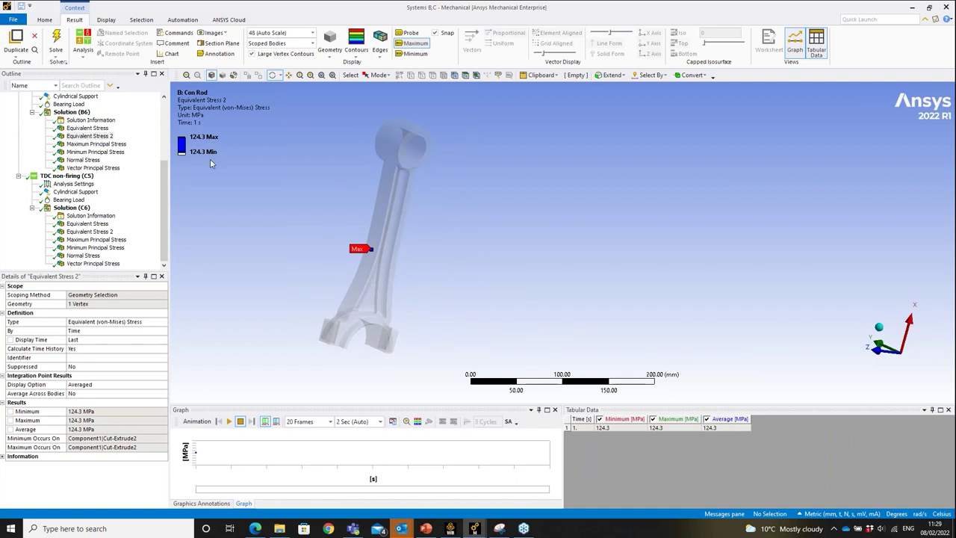
pyautogui.click(96, 144)
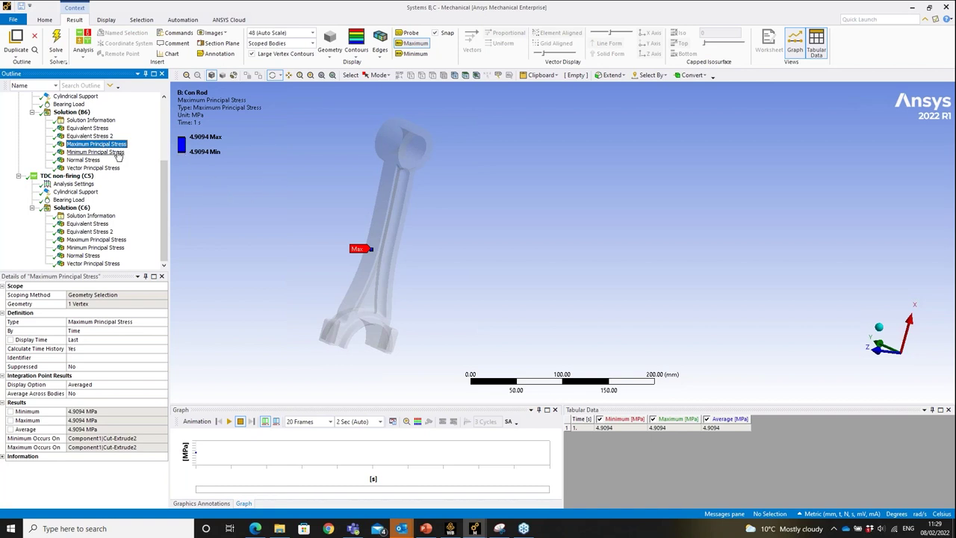
pyautogui.click(95, 152)
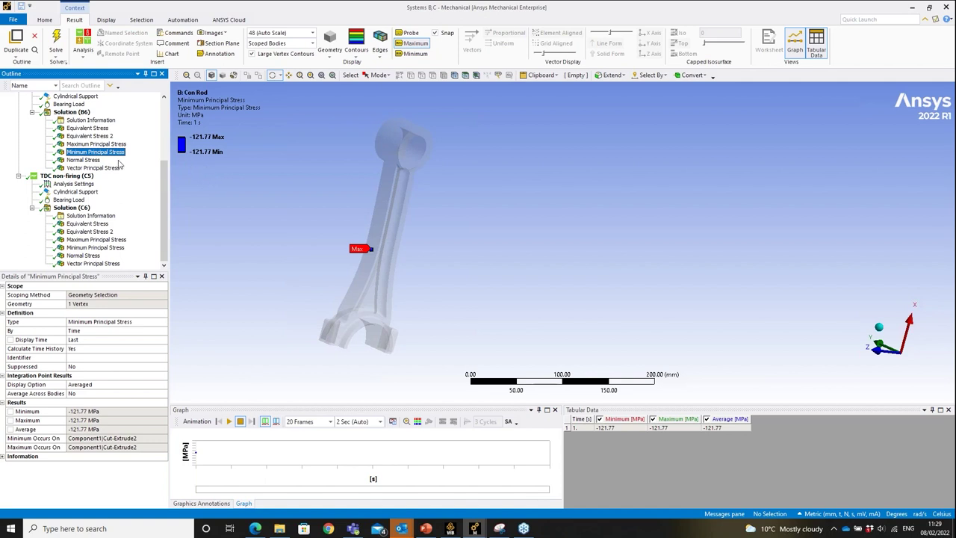
pyautogui.click(84, 160)
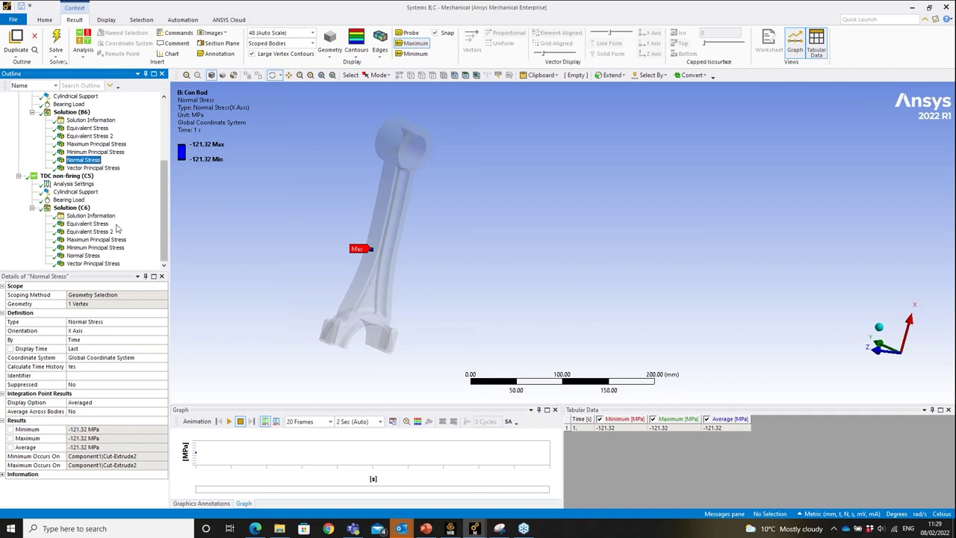
# - Examine the TDC non-firing principal, equivalent and normal stresses at the vertex, comparing the normal stress with the Firing case
pyautogui.click(97, 239)
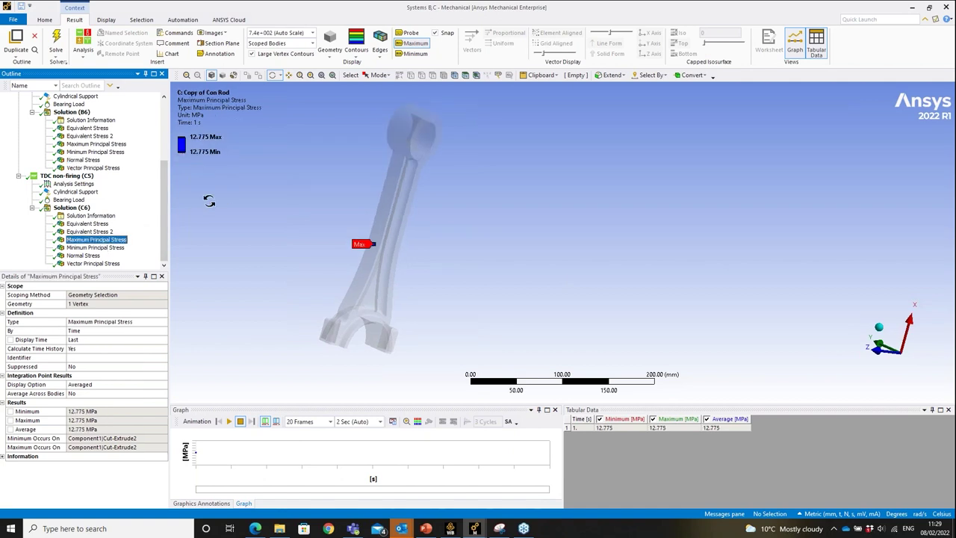
pyautogui.click(114, 248)
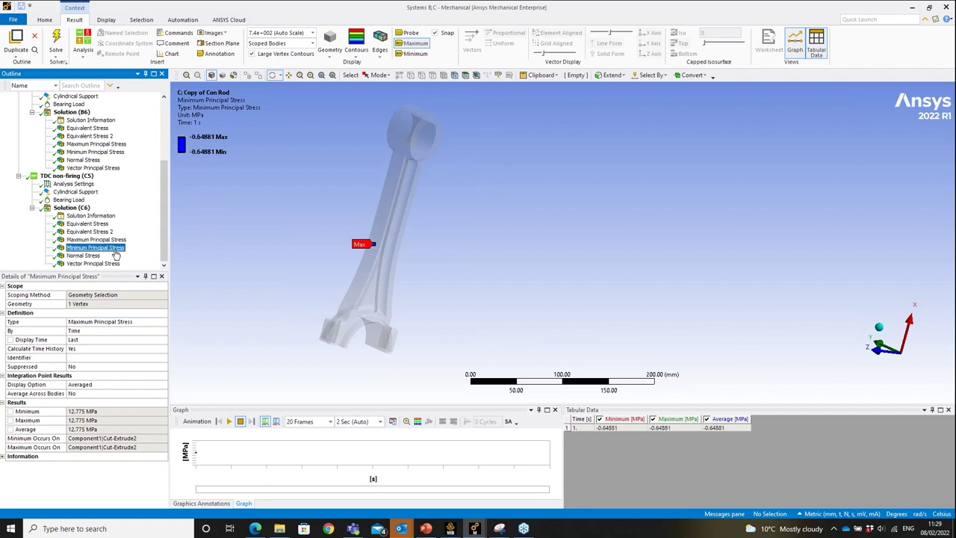
pyautogui.moveTo(117, 247); pyautogui.dragTo(99, 235)
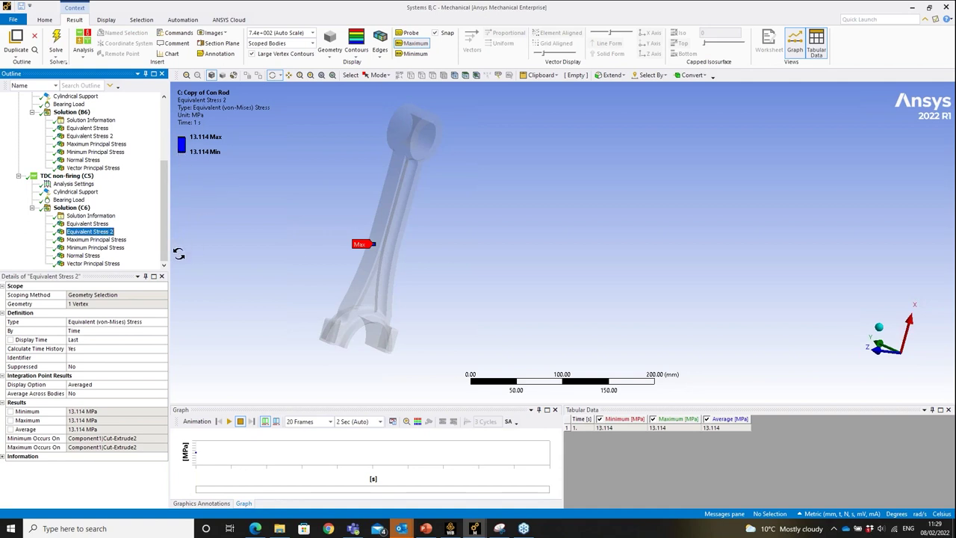
pyautogui.click(94, 256)
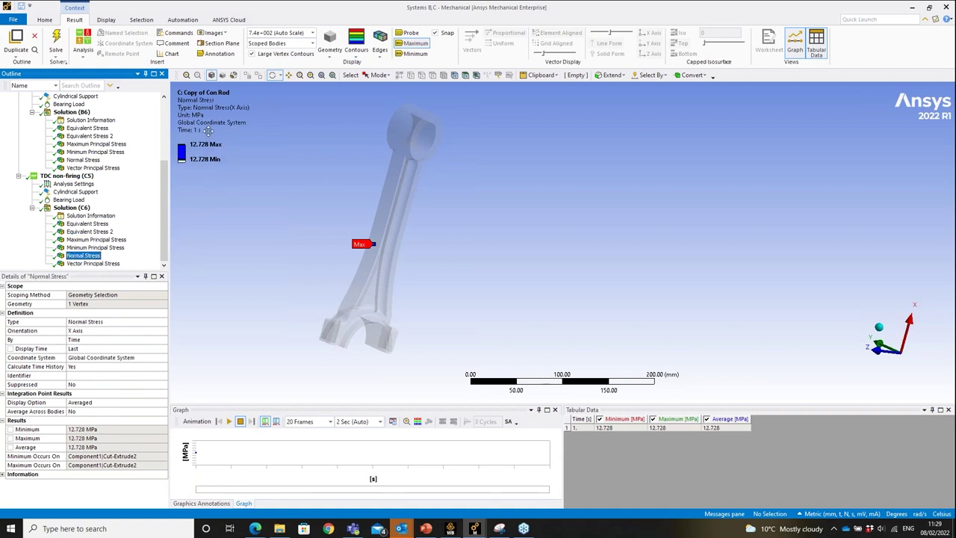
pyautogui.moveTo(491, 188); pyautogui.dragTo(375, 175)
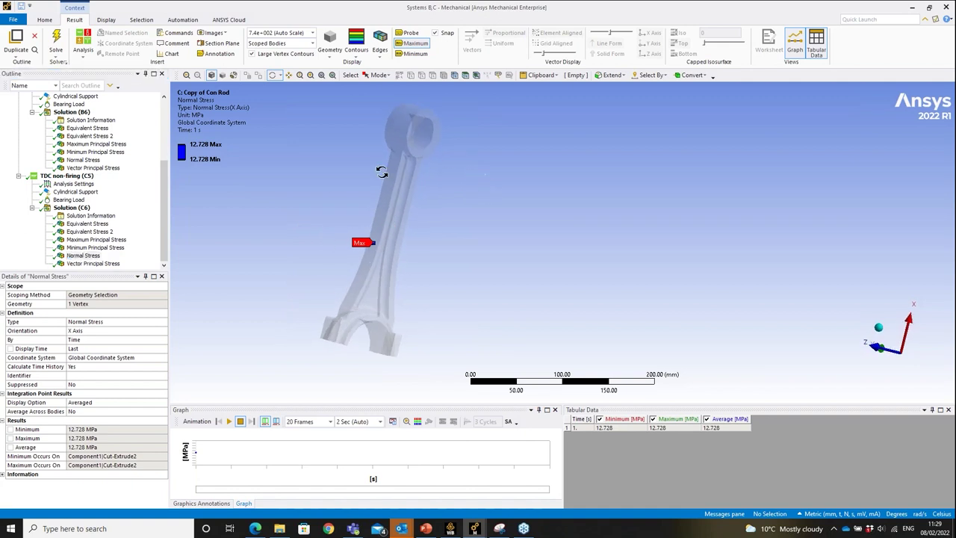
pyautogui.click(84, 160)
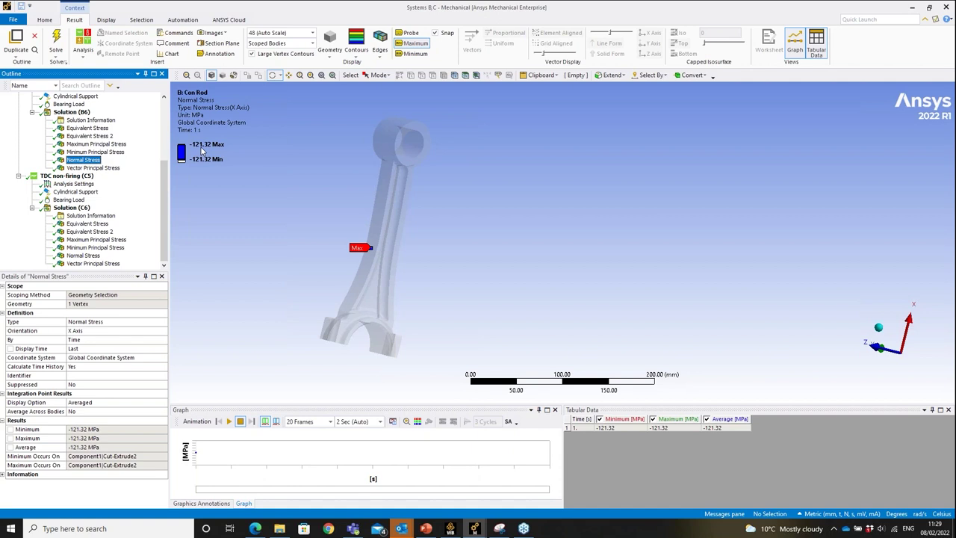
pyautogui.click(83, 255)
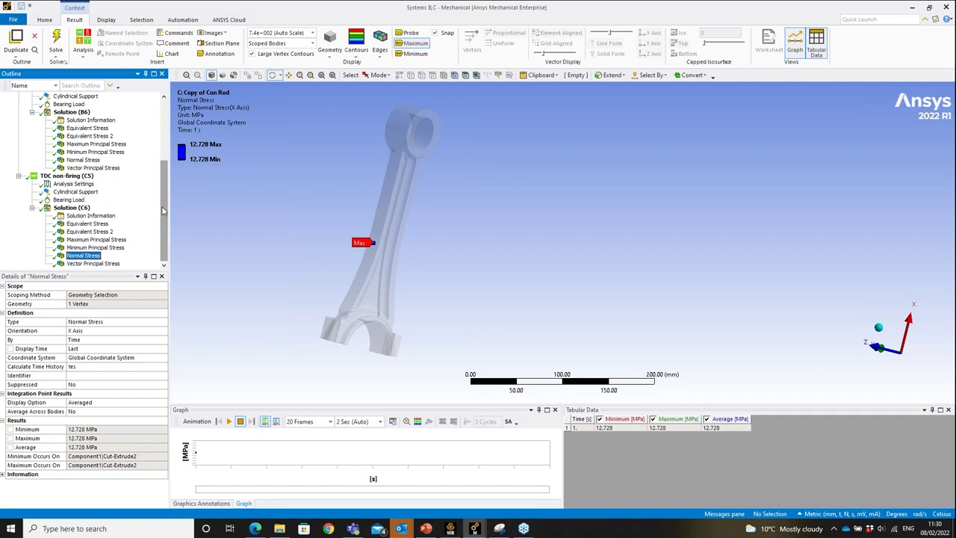
# - Insert a Solution Combination object under the Model branch
pyautogui.moveTo(163, 209); pyautogui.dragTo(164, 146)
pyautogui.click(55, 105)
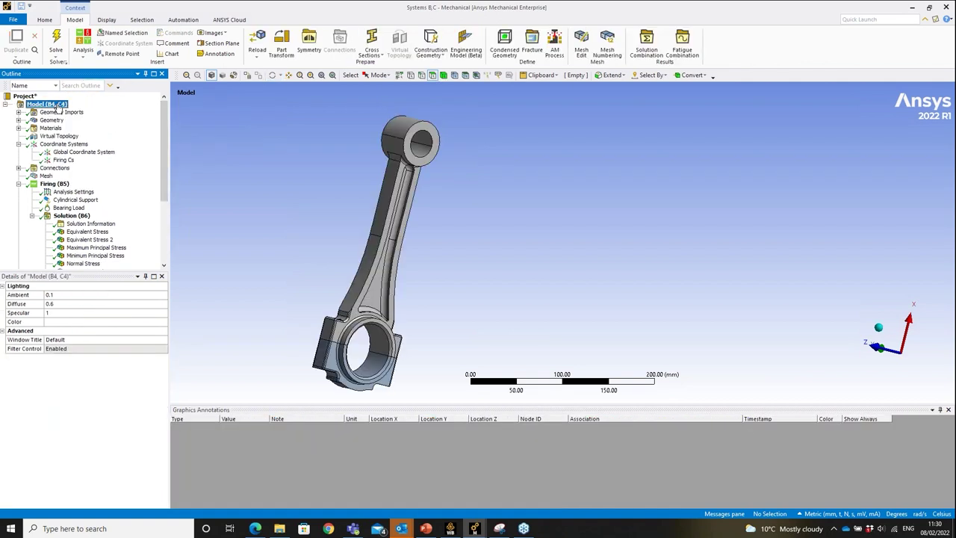
pyautogui.rightClick(52, 105)
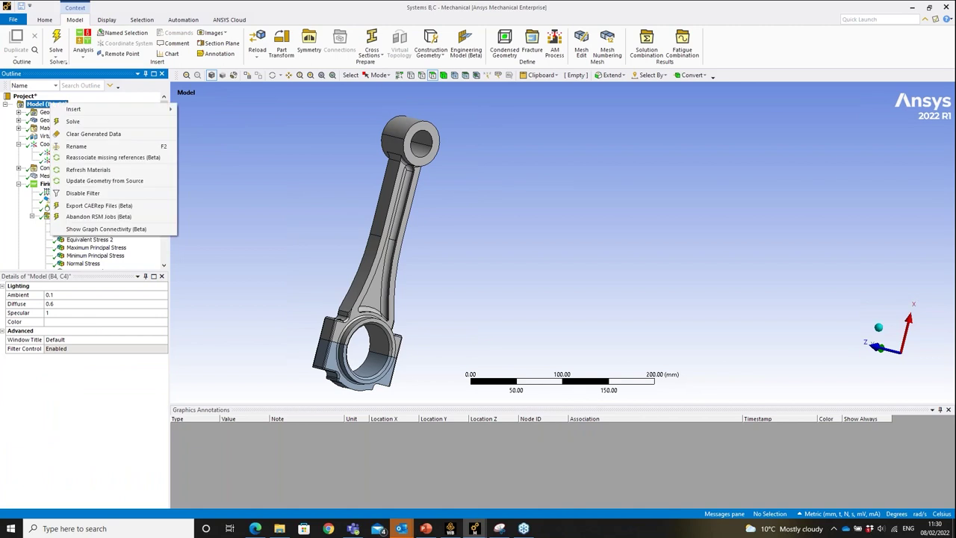
pyautogui.moveTo(105, 110)
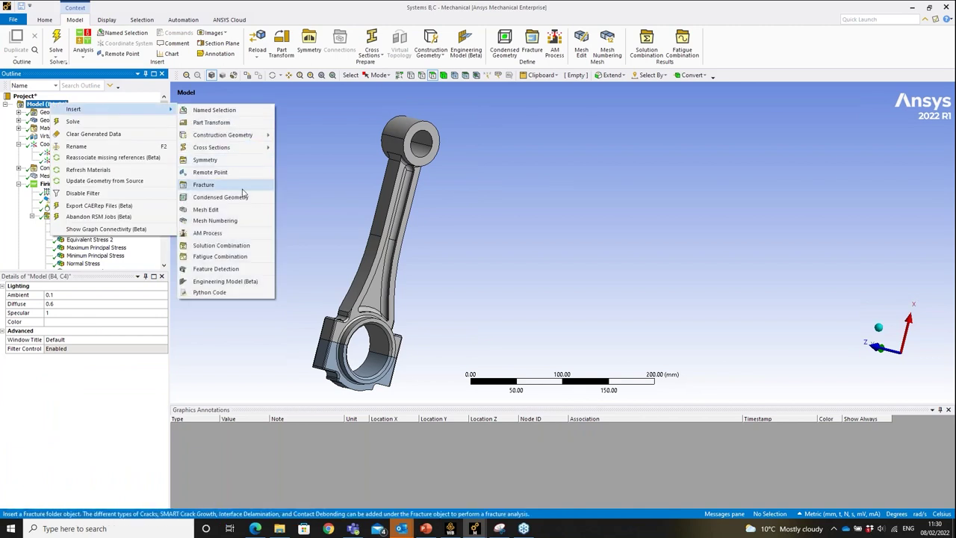
pyautogui.click(245, 249)
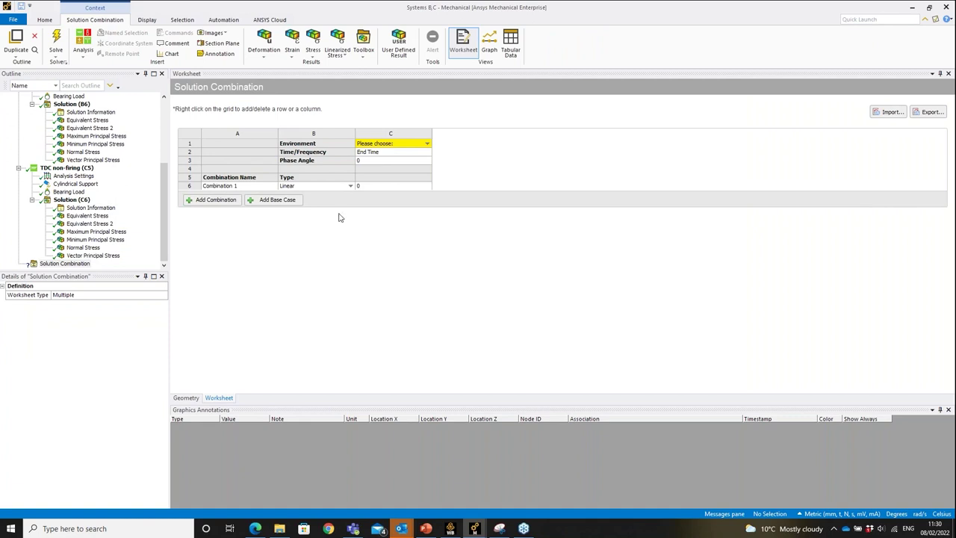
# - Assign the Firing environment to the first base case of Combination 1 and set its coefficient to 1
pyautogui.click(428, 144)
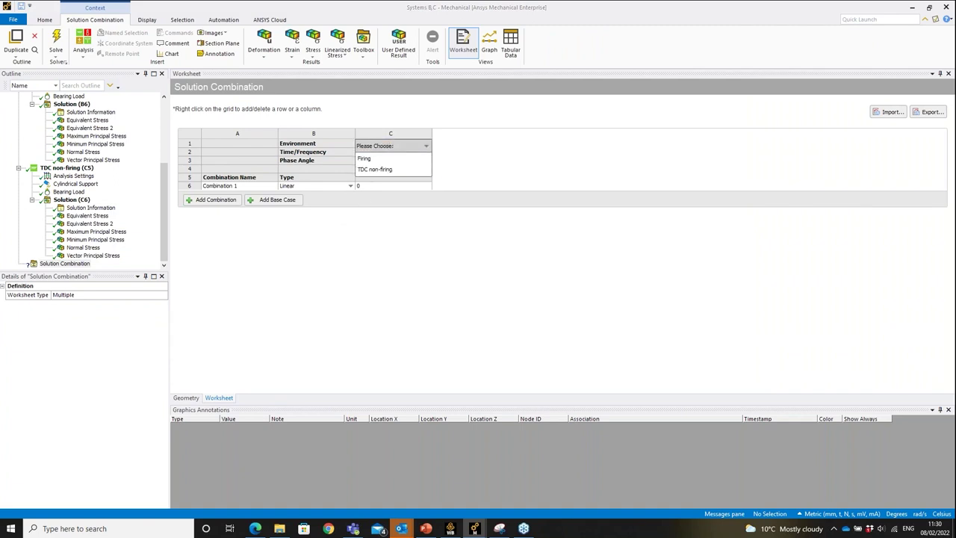
pyautogui.click(383, 155)
pyautogui.click(360, 186)
pyautogui.click(360, 186)
pyautogui.write('1')
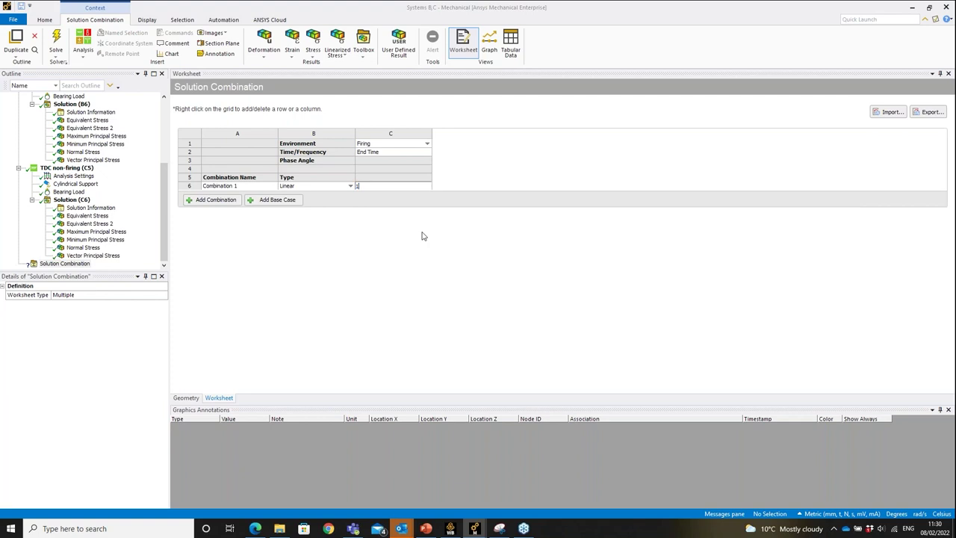
pyautogui.press('Return')
# - Add a second base case using the TDC non-firing environment and set its Combination 1 coefficient to 1
pyautogui.click(288, 199)
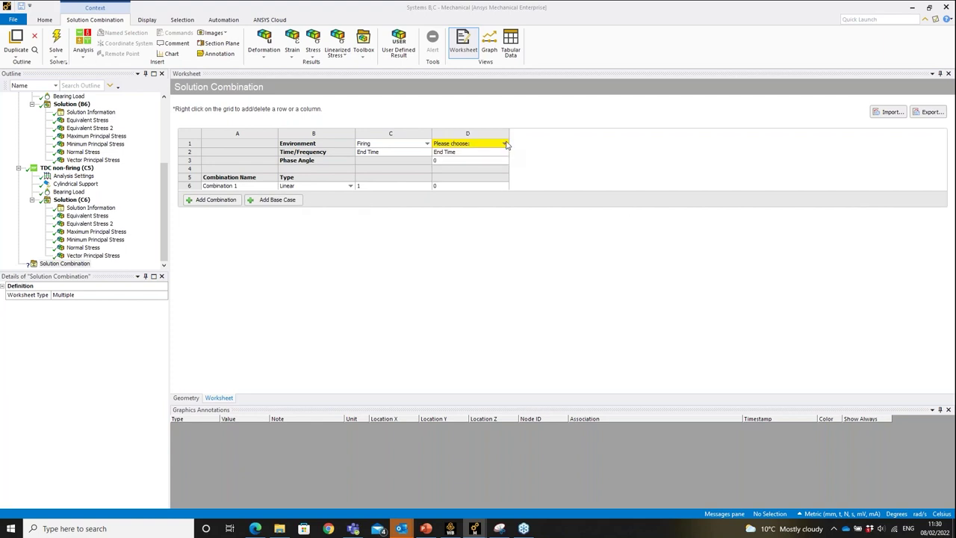
pyautogui.click(506, 144)
pyautogui.click(448, 170)
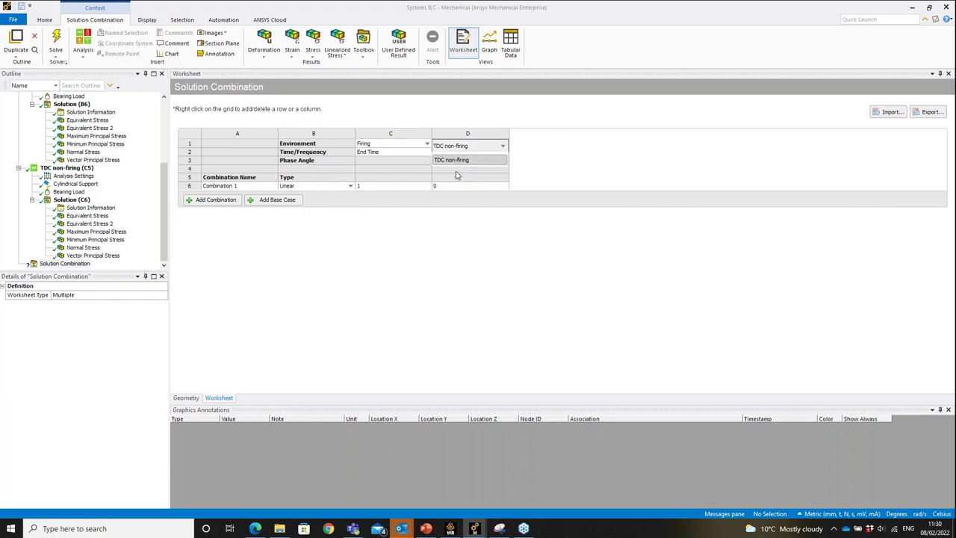
pyautogui.click(439, 186)
pyautogui.click(440, 187)
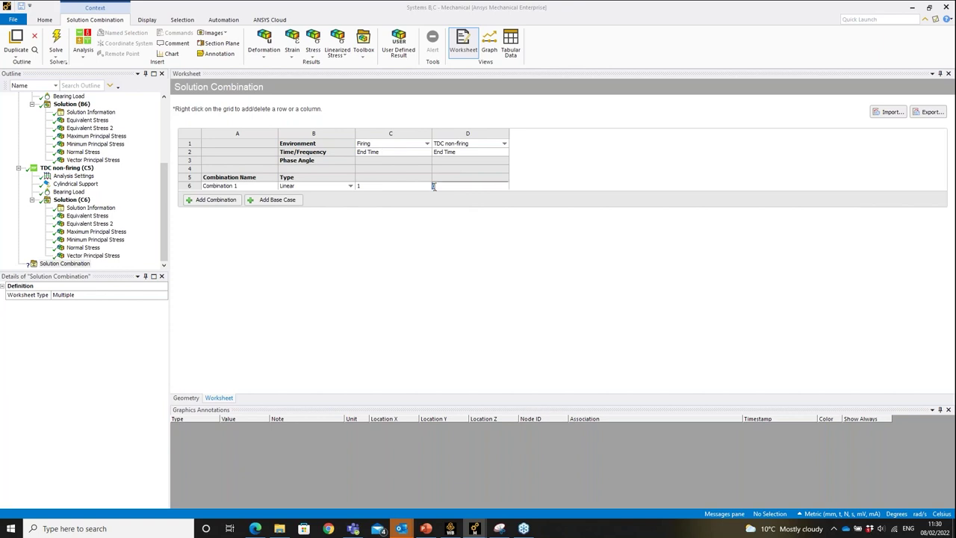
pyautogui.write('1')
pyautogui.press('Return')
# - Insert a Fatigue Tool under the Solution Combination
pyautogui.click(82, 264)
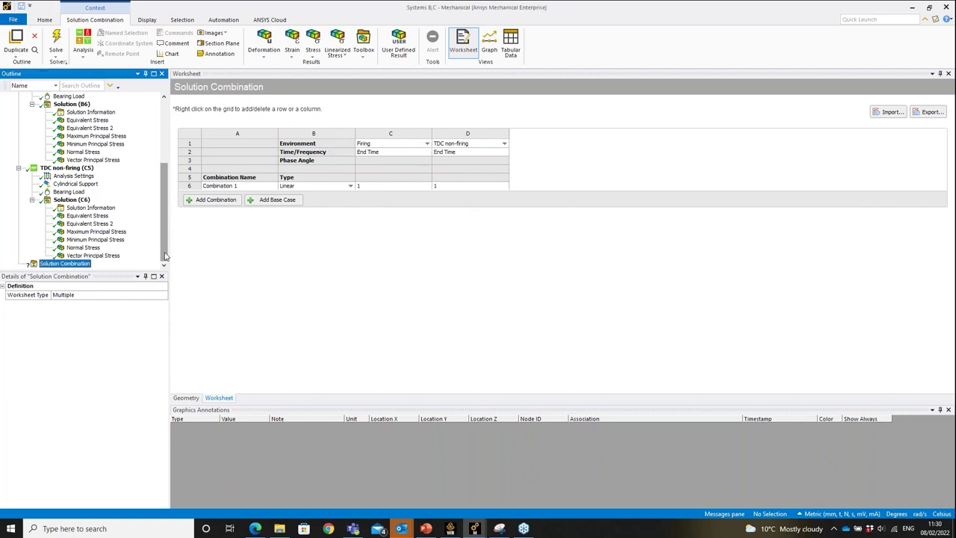
pyautogui.rightClick(79, 263)
pyautogui.moveTo(126, 267)
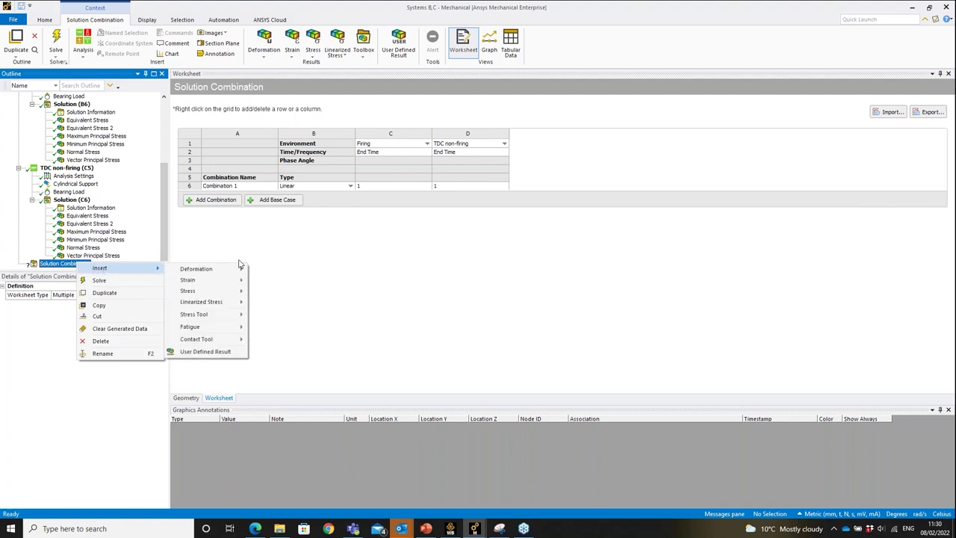
pyautogui.moveTo(220, 327)
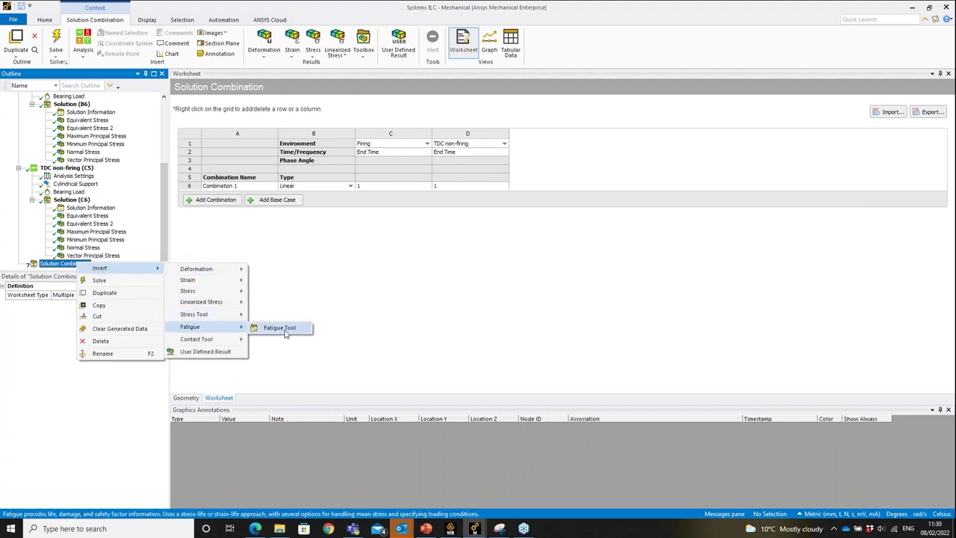
pyautogui.click(285, 329)
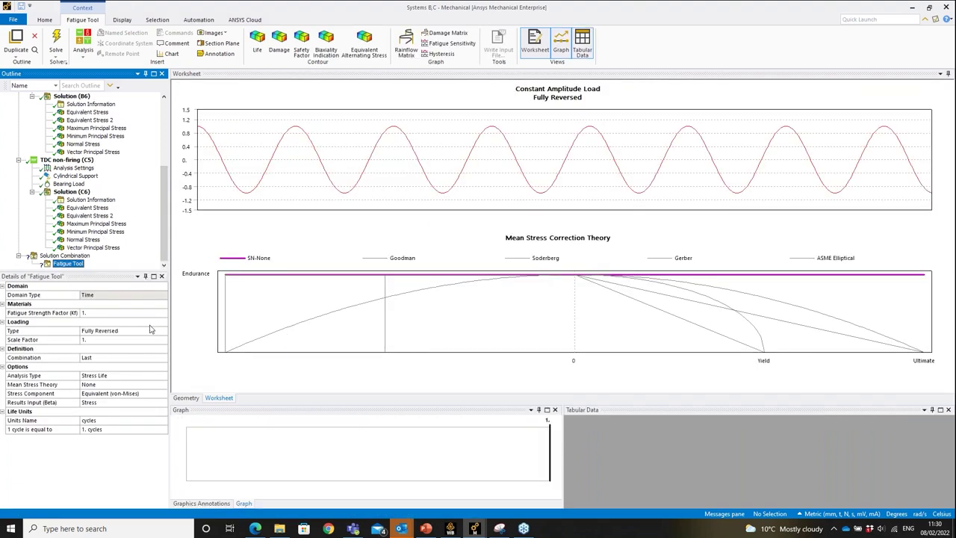
# - Set the Fatigue Tool's loading type to Non-Proportional and its mean stress theory to Goodman
pyautogui.click(159, 331)
pyautogui.click(163, 330)
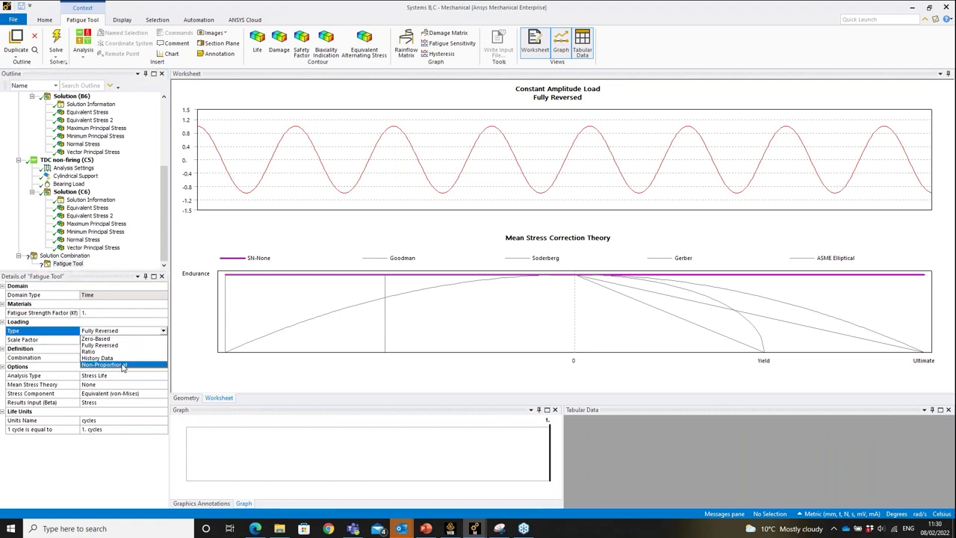
pyautogui.click(123, 364)
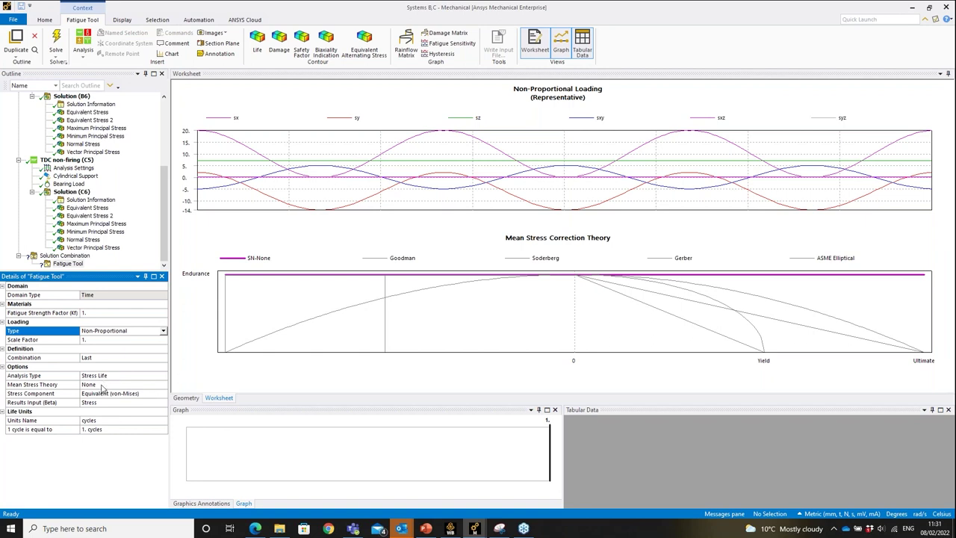
pyautogui.click(150, 384)
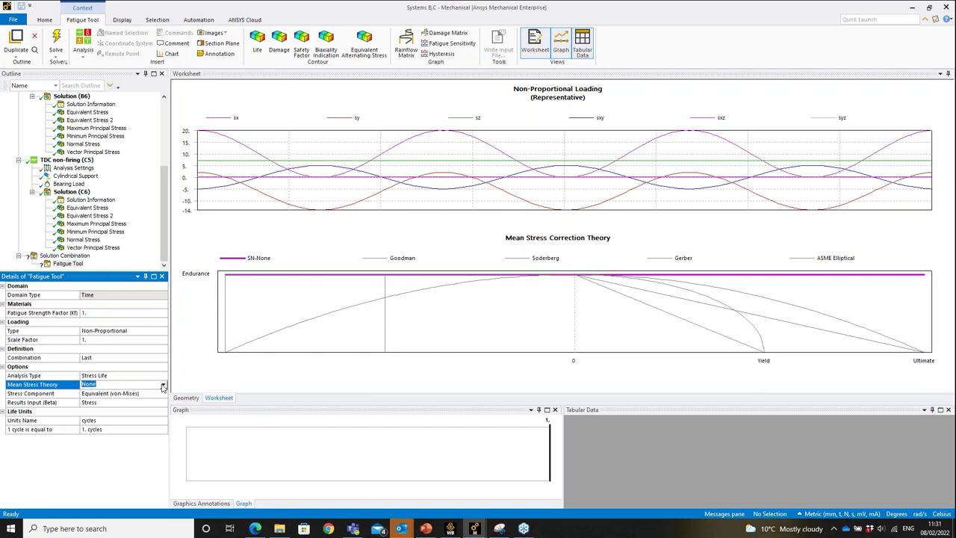
pyautogui.click(163, 385)
pyautogui.click(142, 403)
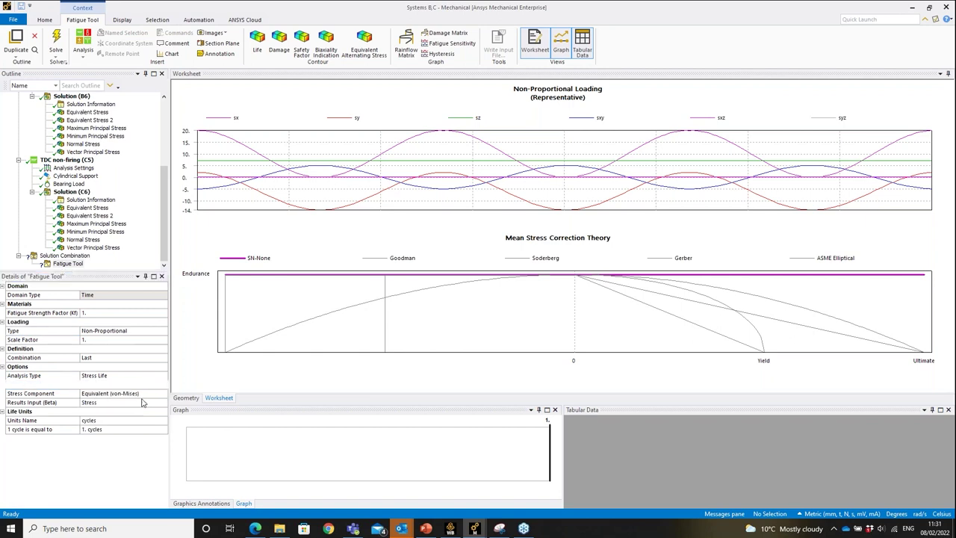
# - Set the Fatigue Tool's stress component to Normal X
pyautogui.click(149, 393)
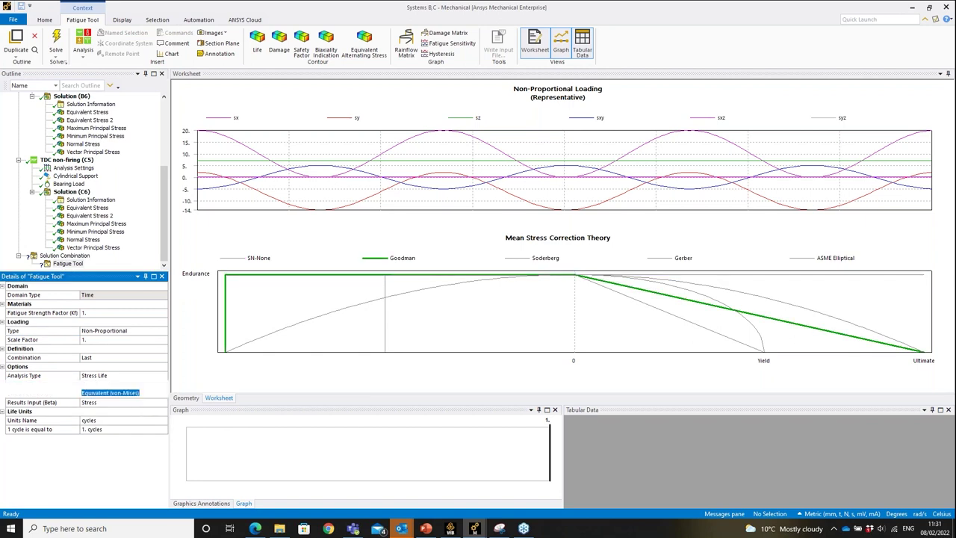
pyautogui.click(163, 393)
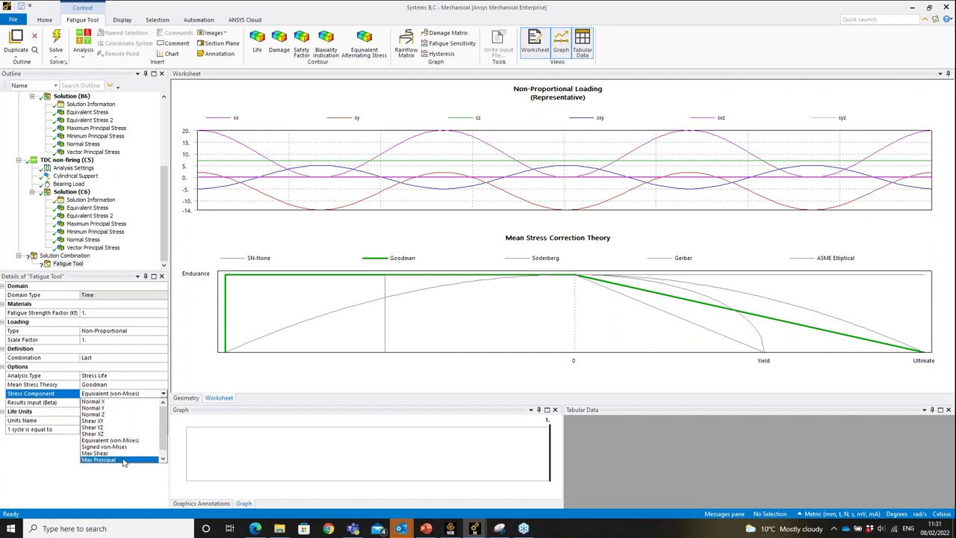
pyautogui.click(107, 402)
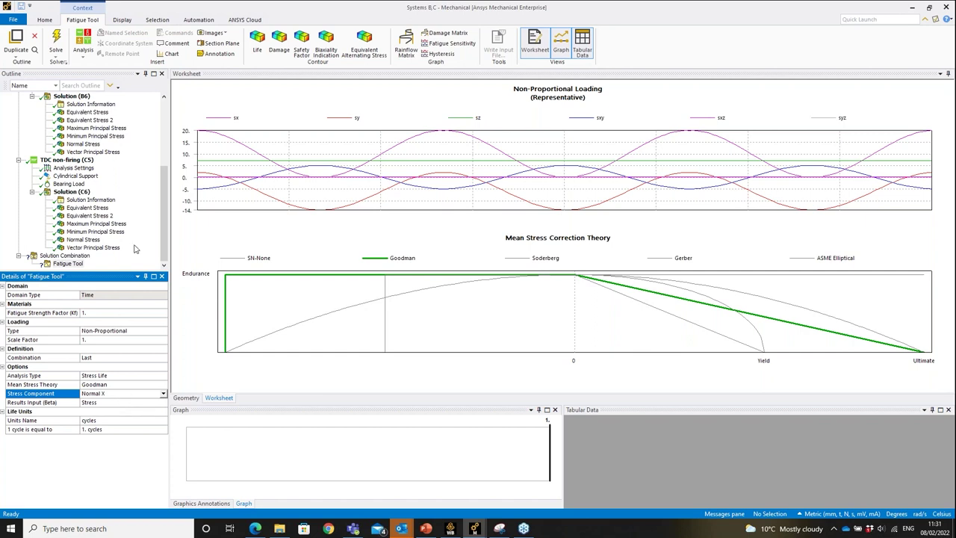
# - Add Life, Damage, Safety Factor, Biaxiality Indication and Fatigue Sensitivity results to the Fatigue Tool
pyautogui.click(75, 264)
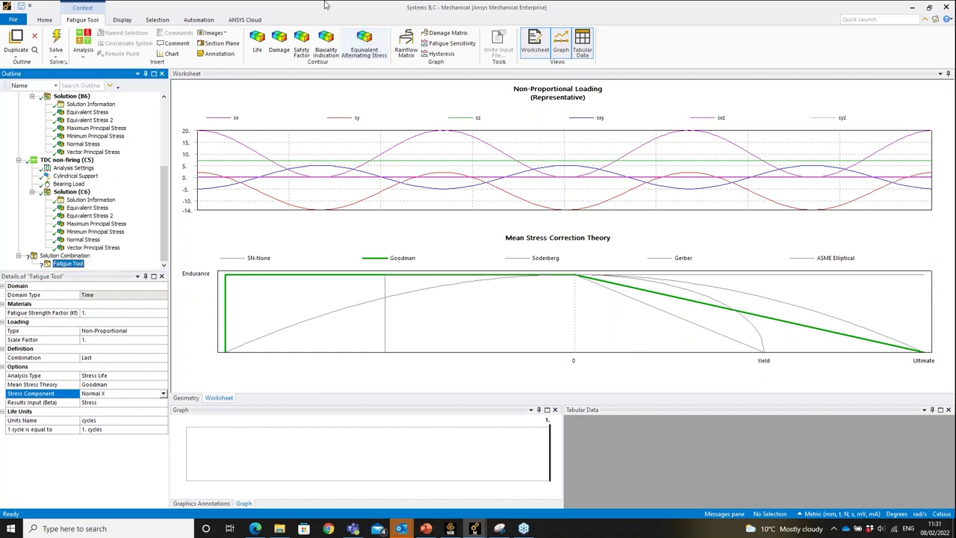
pyautogui.click(257, 43)
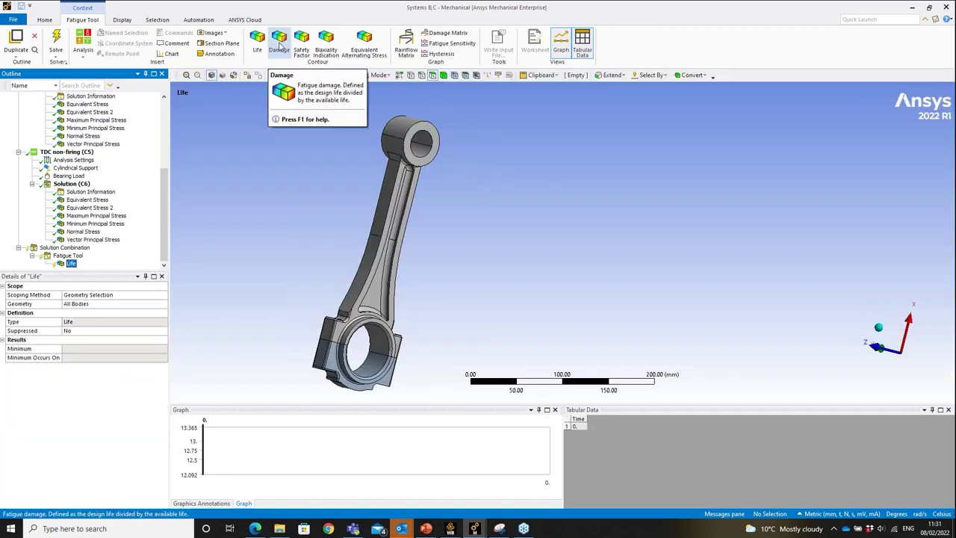
pyautogui.click(279, 46)
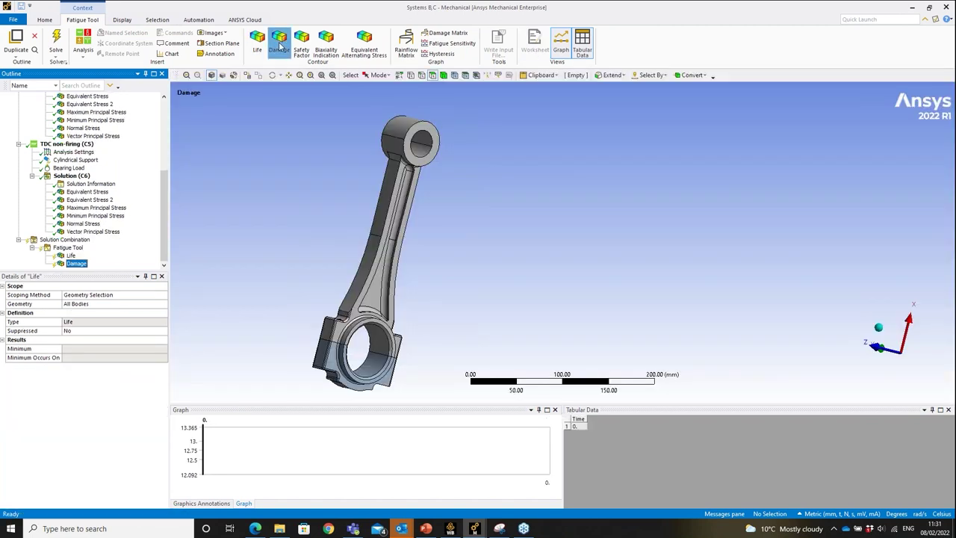
pyautogui.click(303, 45)
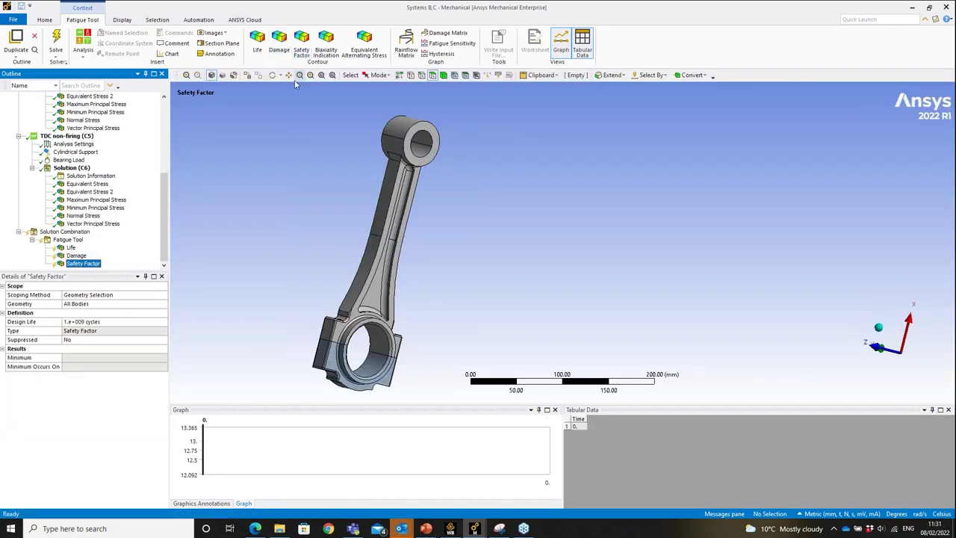
pyautogui.click(326, 44)
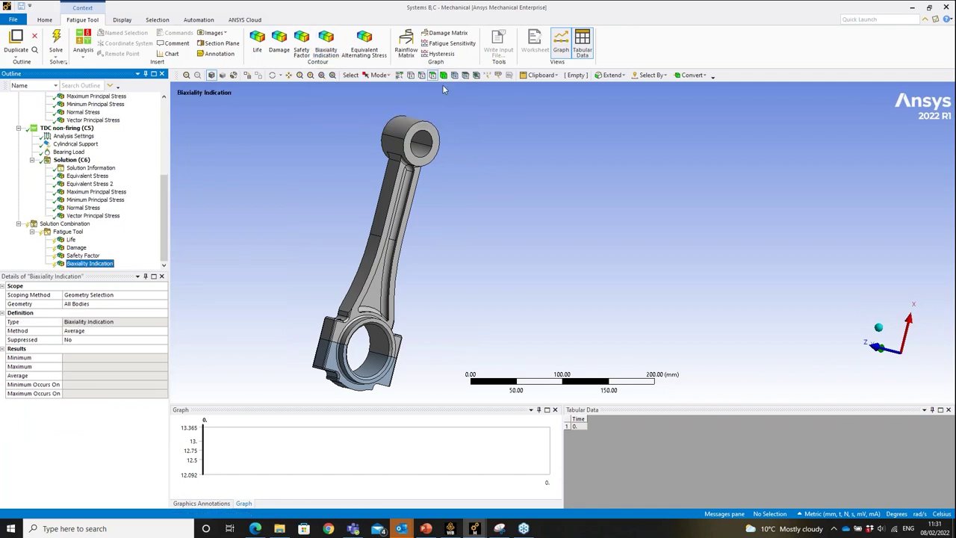
pyautogui.click(456, 44)
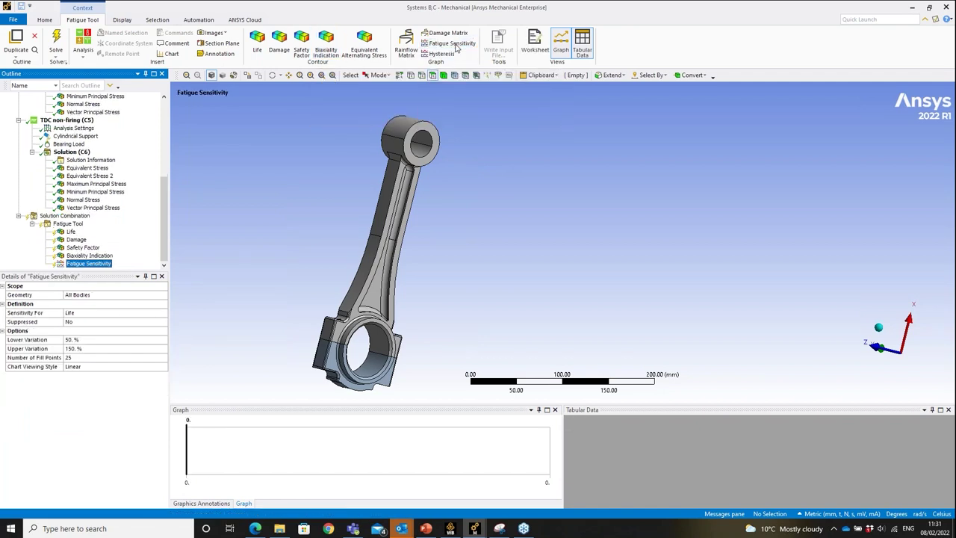
# - Scope the Life, Damage, Safety Factor and Biaxiality Indication results together to the single vertex on the shank face
pyautogui.click(71, 231)
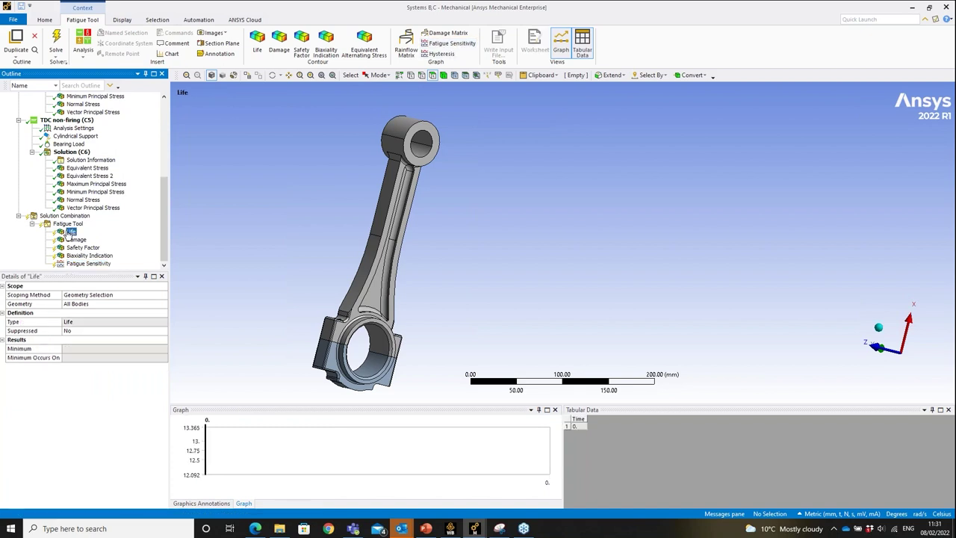
pyautogui.keyDown('shift'); pyautogui.click(89, 256); pyautogui.keyUp('shift')
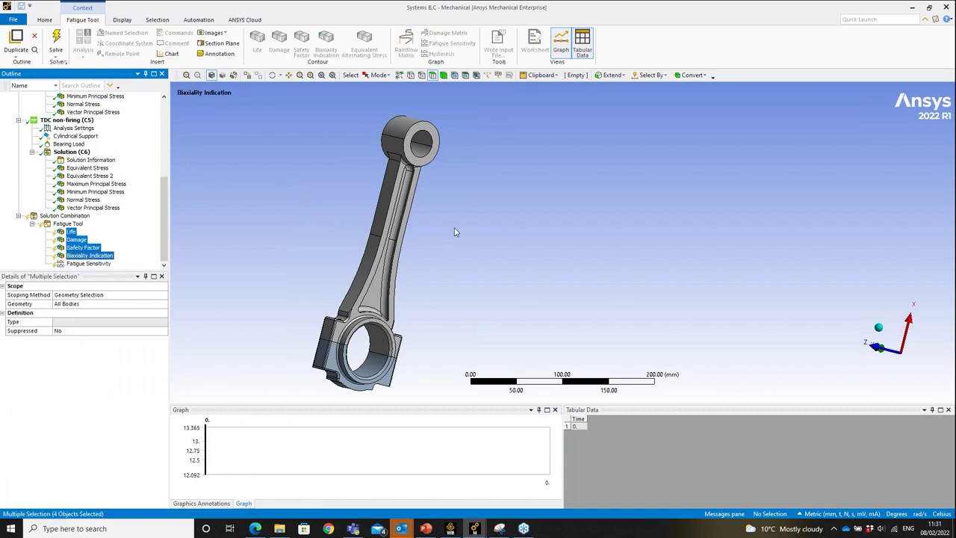
pyautogui.moveTo(455, 231); pyautogui.dragTo(509, 236, button='middle')
pyautogui.moveTo(347, 233); pyautogui.dragTo(446, 277, button='right')
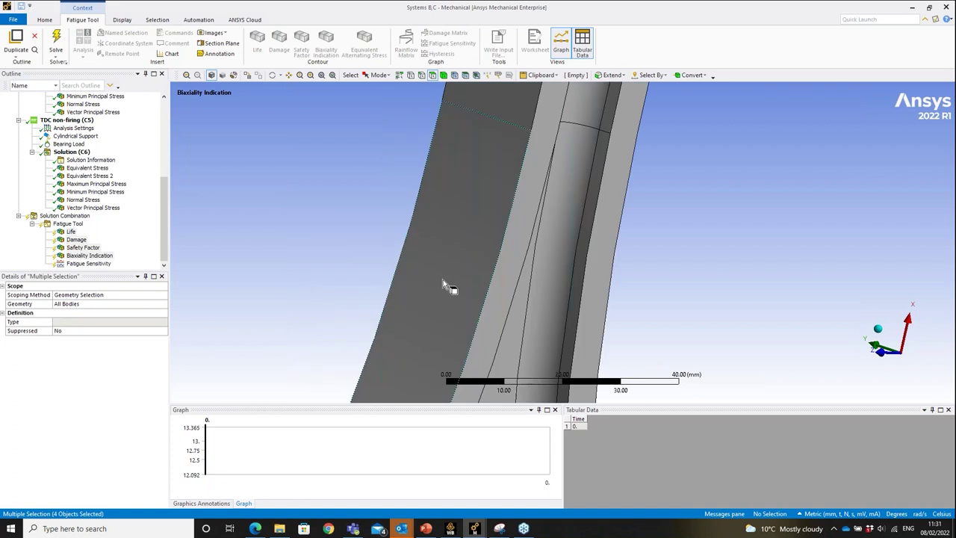
pyautogui.click(410, 75)
pyautogui.click(478, 197)
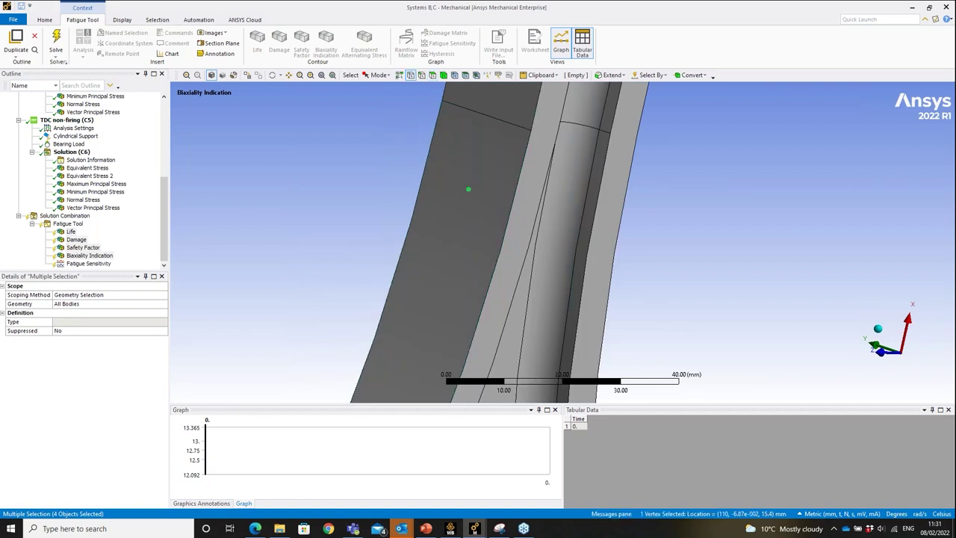
pyautogui.click(83, 304)
pyautogui.click(78, 304)
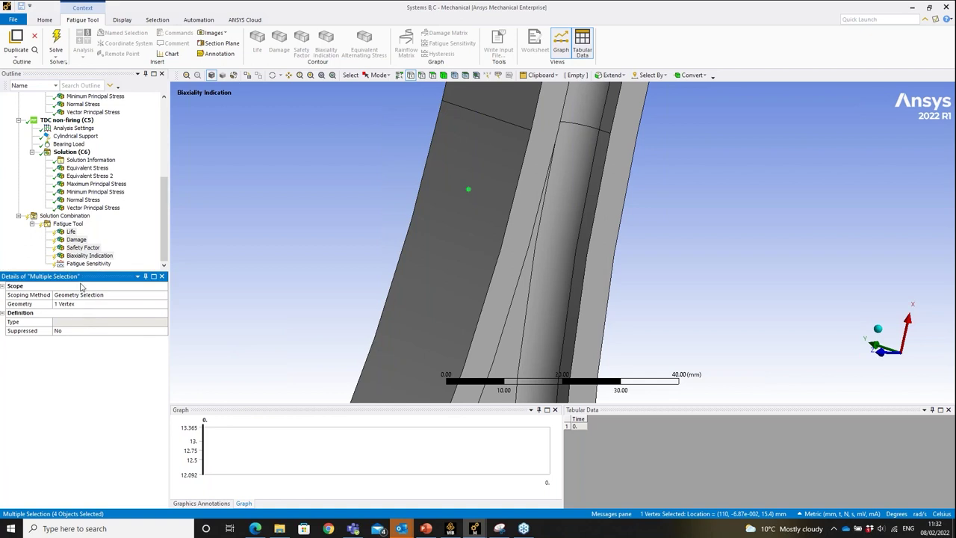
# - Scope the Fatigue Sensitivity result to the same shank vertex
pyautogui.click(83, 265)
pyautogui.click(467, 190)
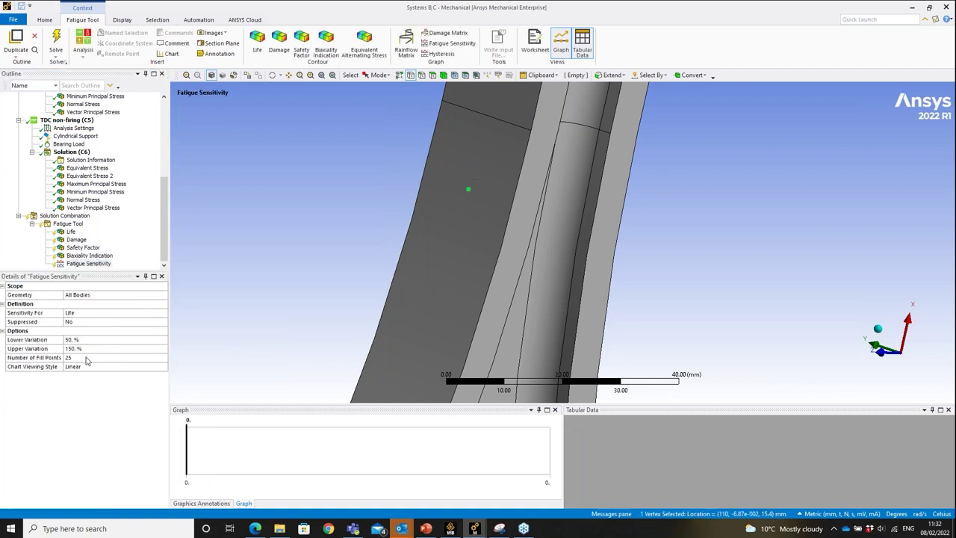
pyautogui.click(77, 295)
pyautogui.click(83, 295)
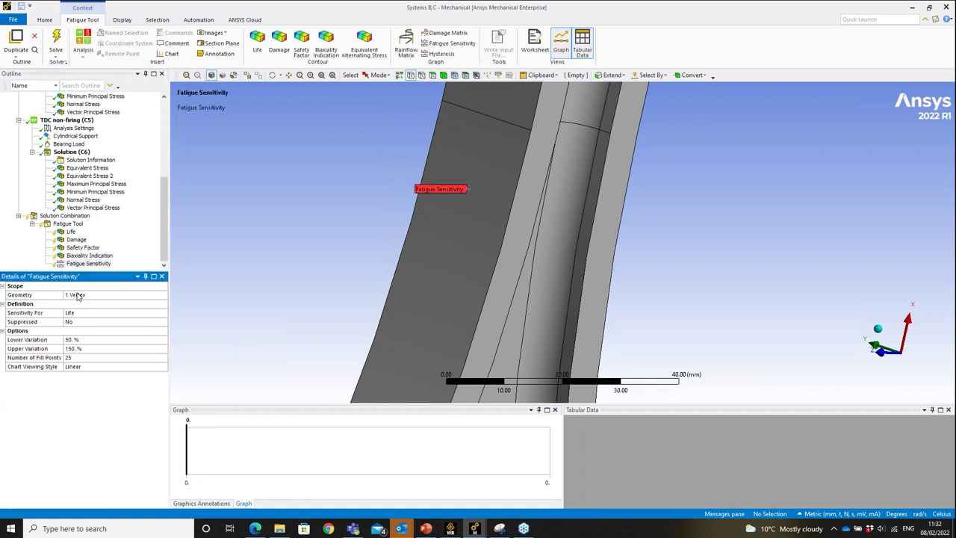
# - Set the design life of the Damage and Safety Factor results to 1e8 cycles and solve the Fatigue Tool
pyautogui.click(76, 240)
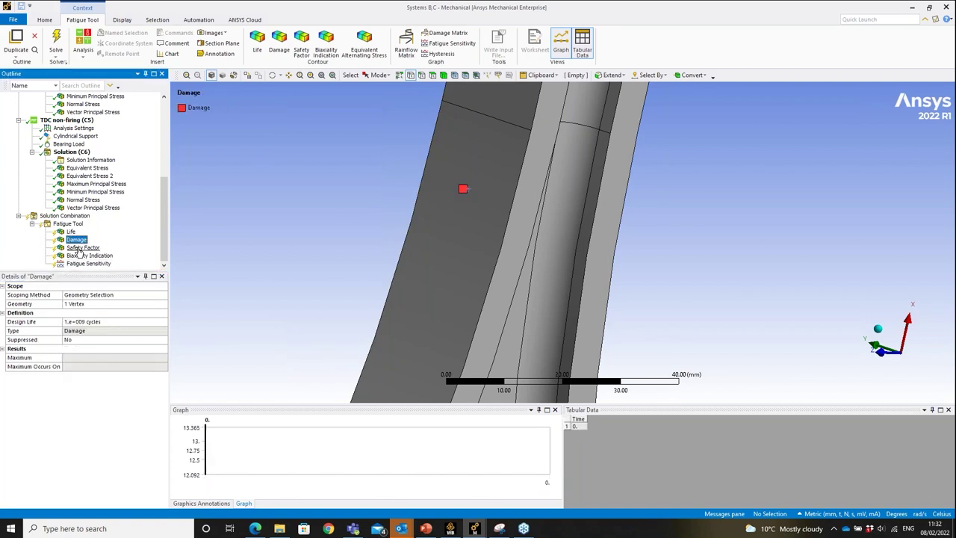
pyautogui.keyDown('ctrl'); pyautogui.click(78, 248); pyautogui.keyUp('ctrl')
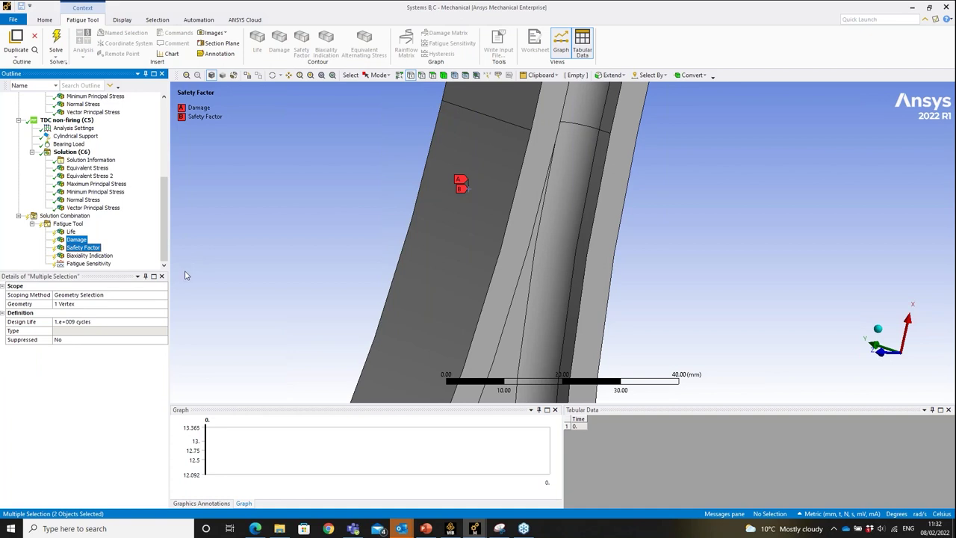
pyautogui.click(105, 322)
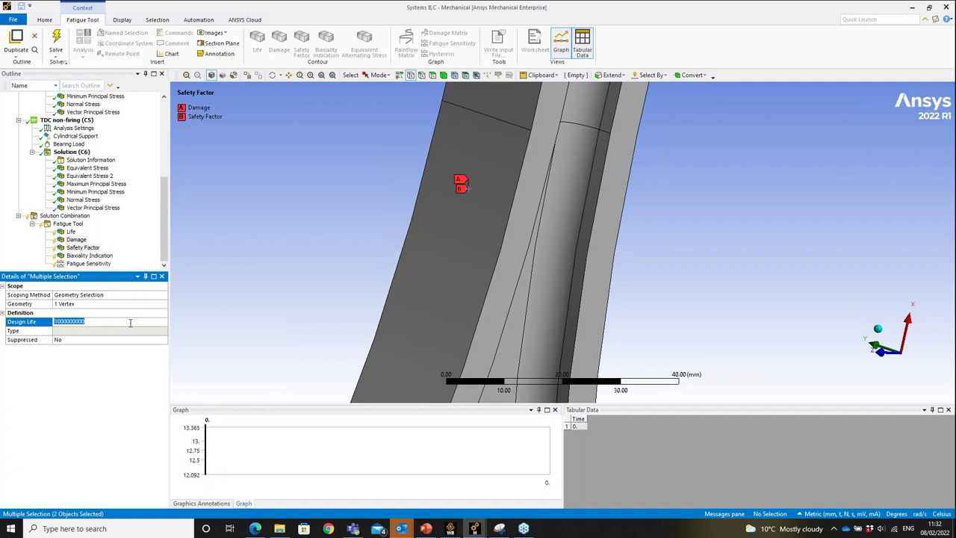
pyautogui.write('1.e+008 cycles')
pyautogui.press('Return')
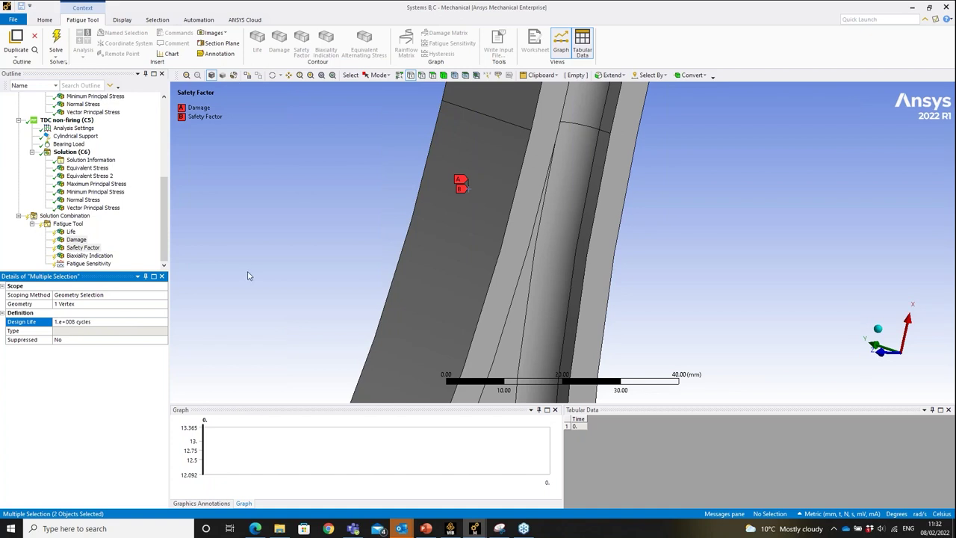
pyautogui.click(69, 224)
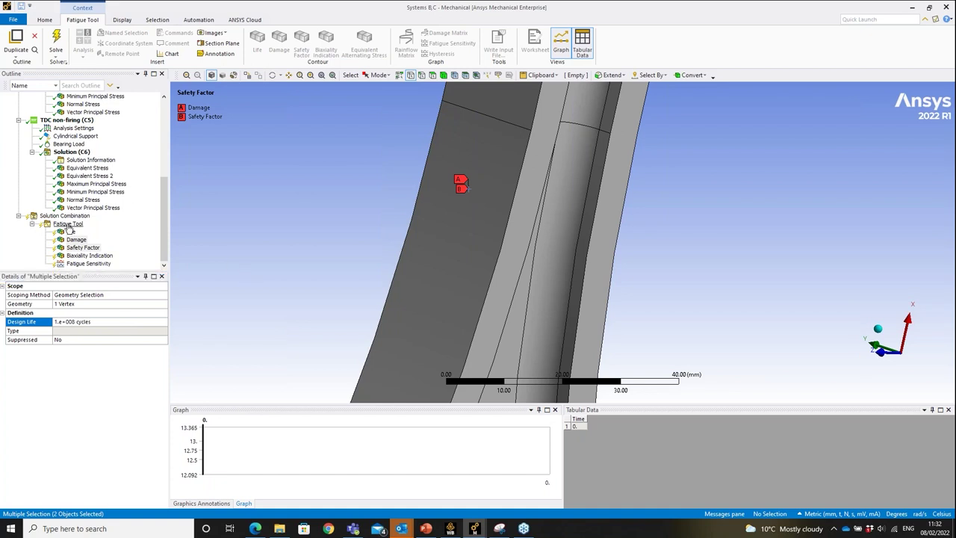
pyautogui.click(57, 39)
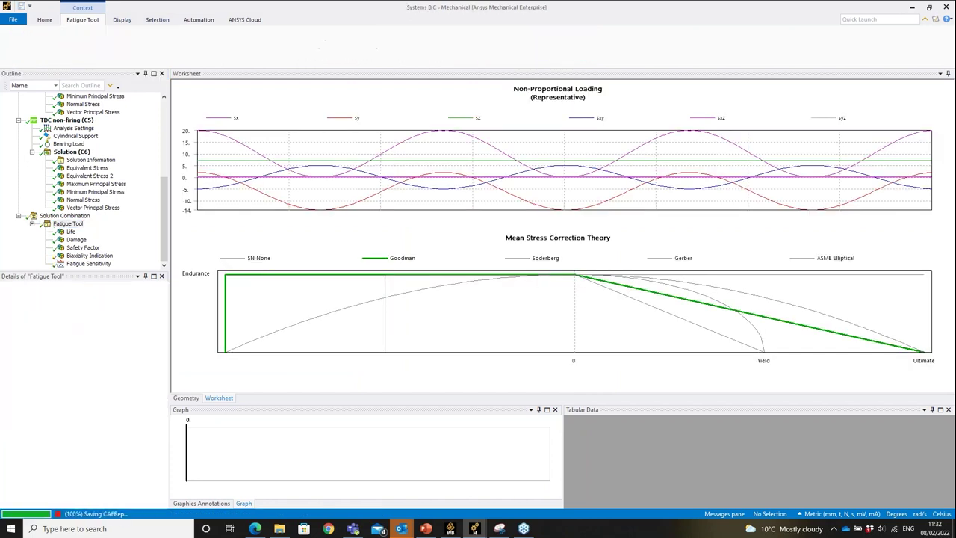
# - Review the solved Life, Damage and Safety Factor results at the shank vertex one after another
pyautogui.click(71, 231)
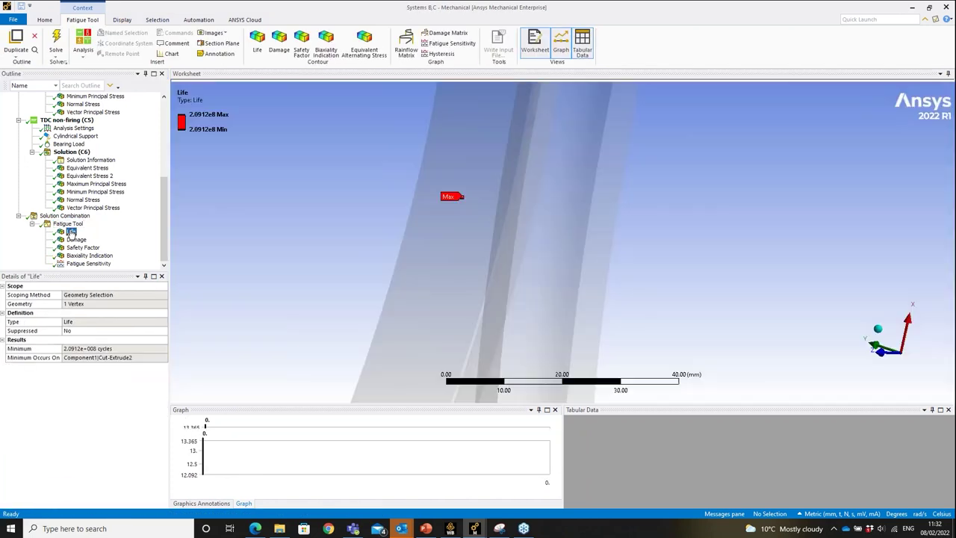
pyautogui.moveTo(509, 221)
pyautogui.mouseDown()
pyautogui.moveTo(503, 185)
pyautogui.moveTo(499, 205)
pyautogui.moveTo(452, 216)
pyautogui.mouseUp()
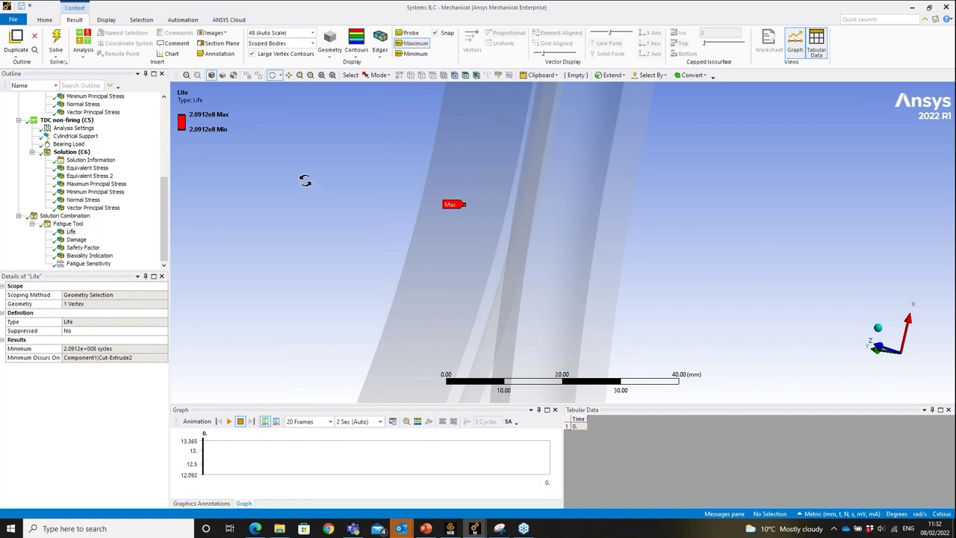
pyautogui.click(78, 240)
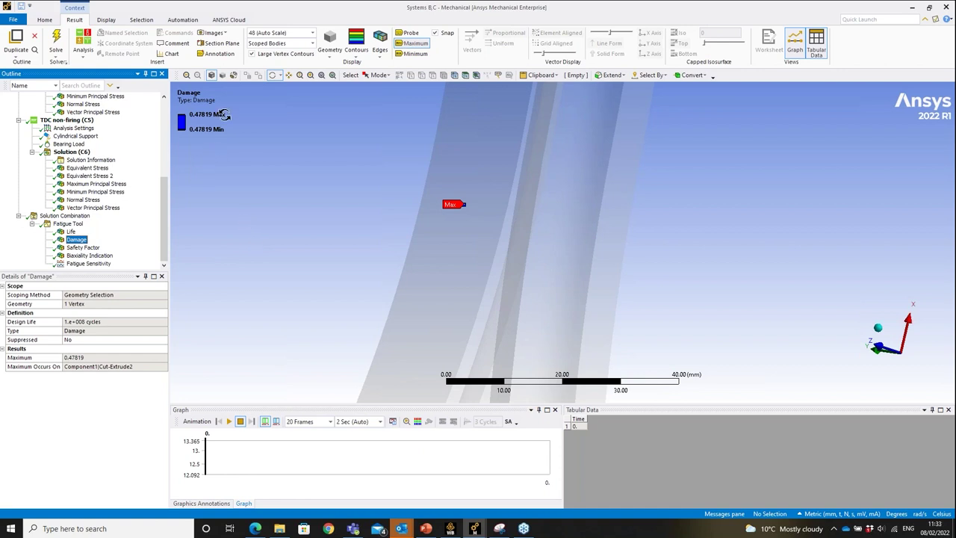
pyautogui.moveTo(561, 246)
pyautogui.mouseDown()
pyautogui.moveTo(533, 252)
pyautogui.moveTo(559, 240)
pyautogui.mouseUp()
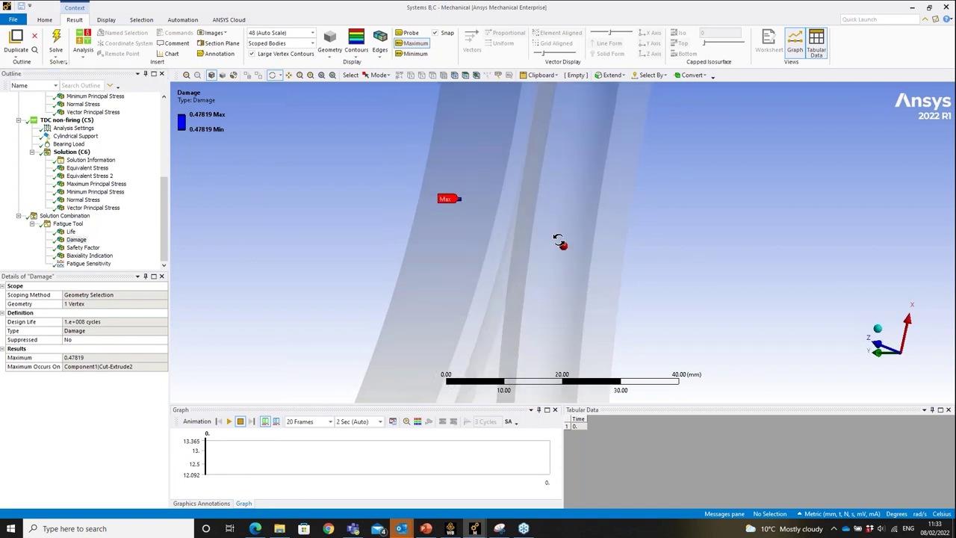
pyautogui.click(82, 247)
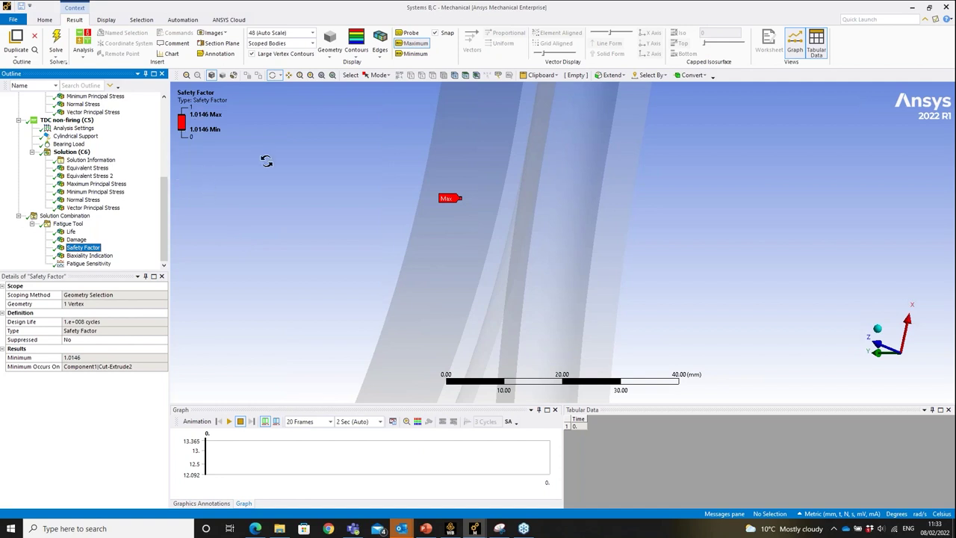
# - Examine the full Fatigue Sensitivity curve of available life against loading history and compare it with the Safety Factor result
pyautogui.click(95, 263)
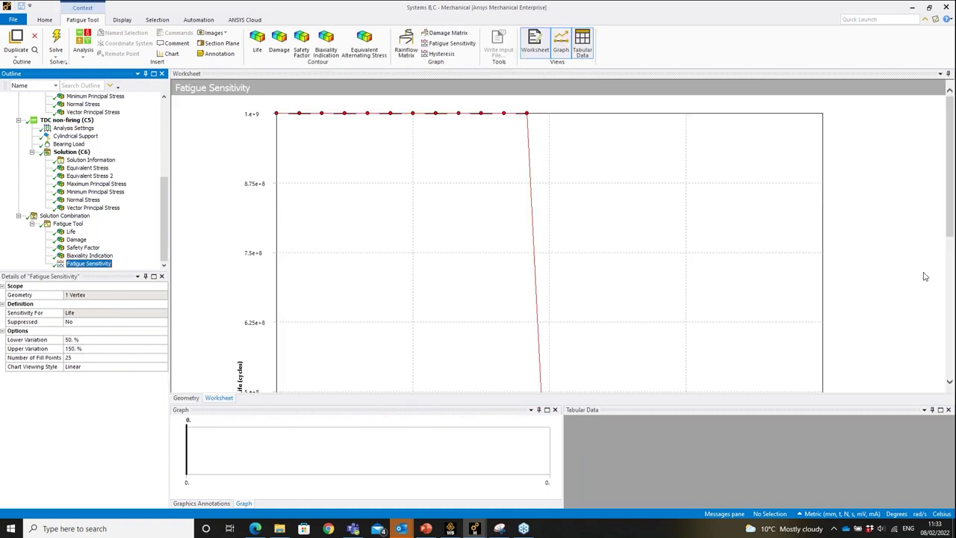
pyautogui.click(948, 410)
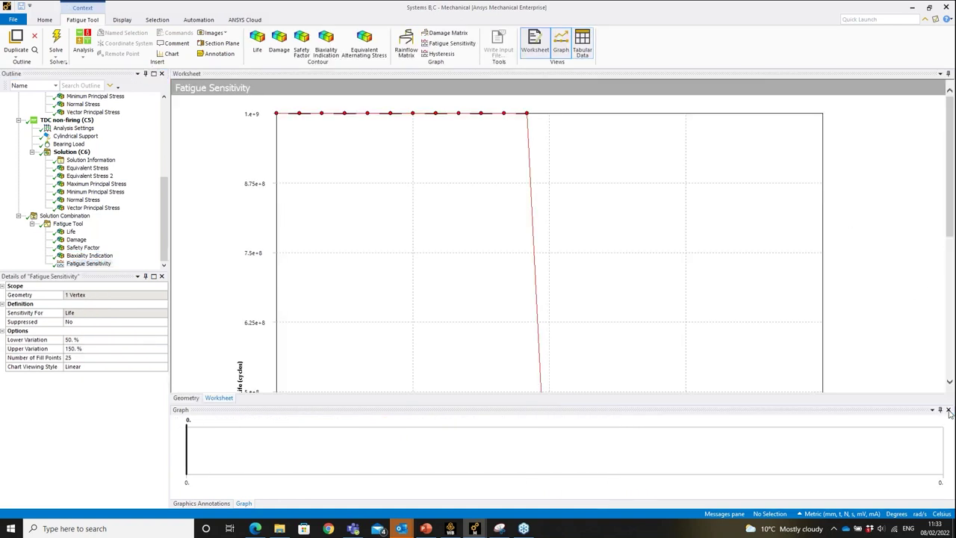
pyautogui.moveTo(951, 235); pyautogui.dragTo(951, 375)
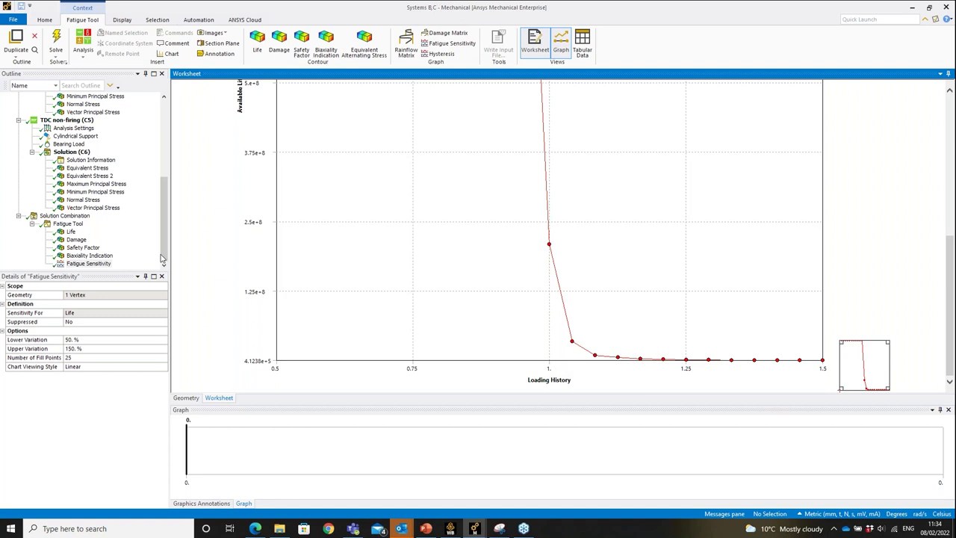
pyautogui.click(88, 248)
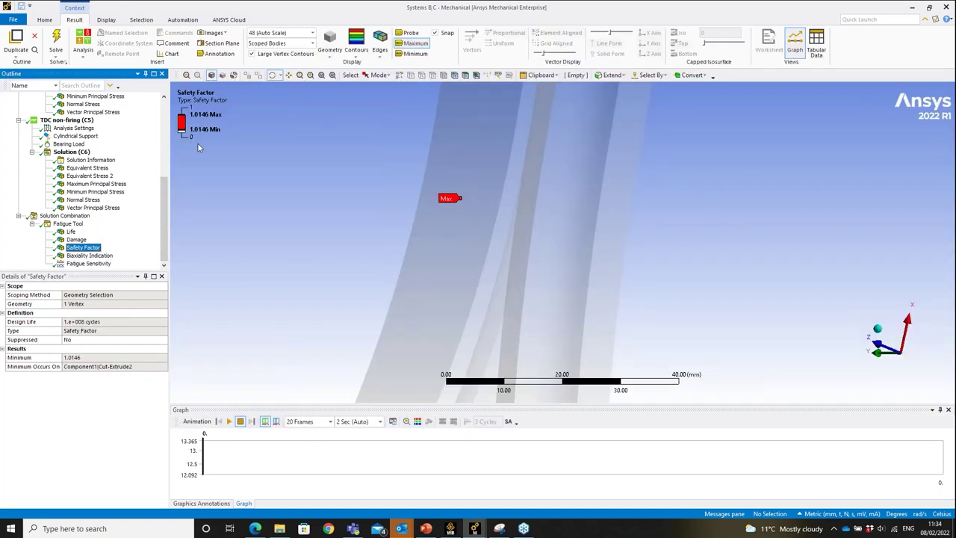
pyautogui.click(96, 264)
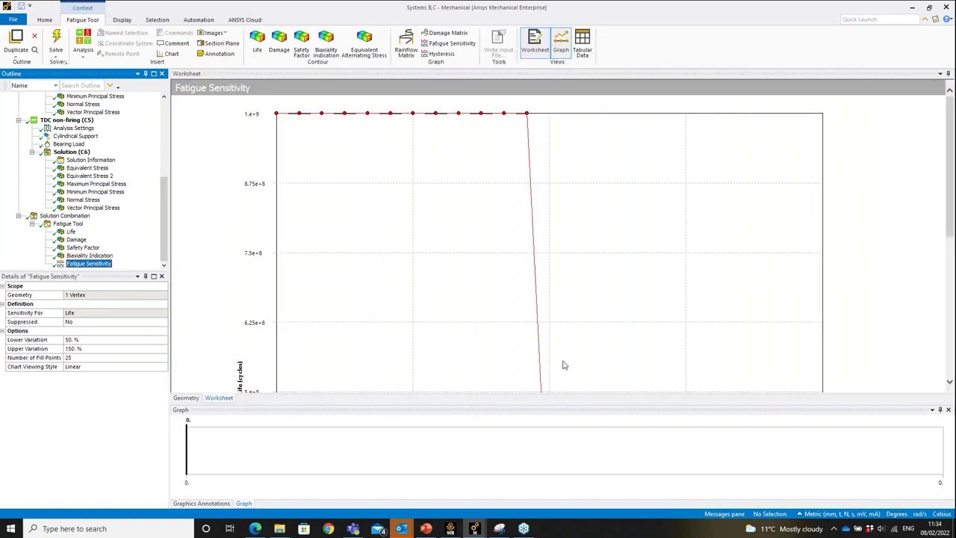
pyautogui.click(951, 234)
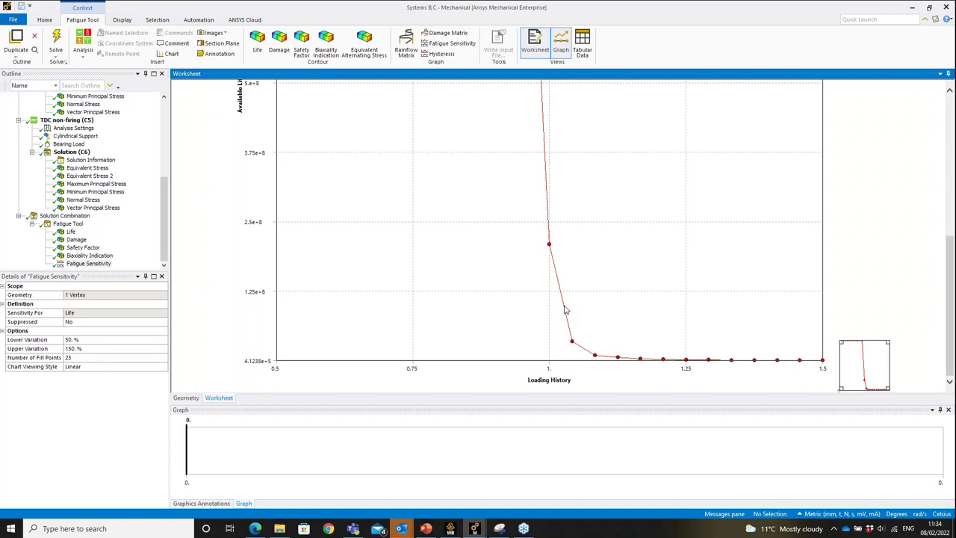
pyautogui.moveTo(951, 350); pyautogui.dragTo(950, 215)
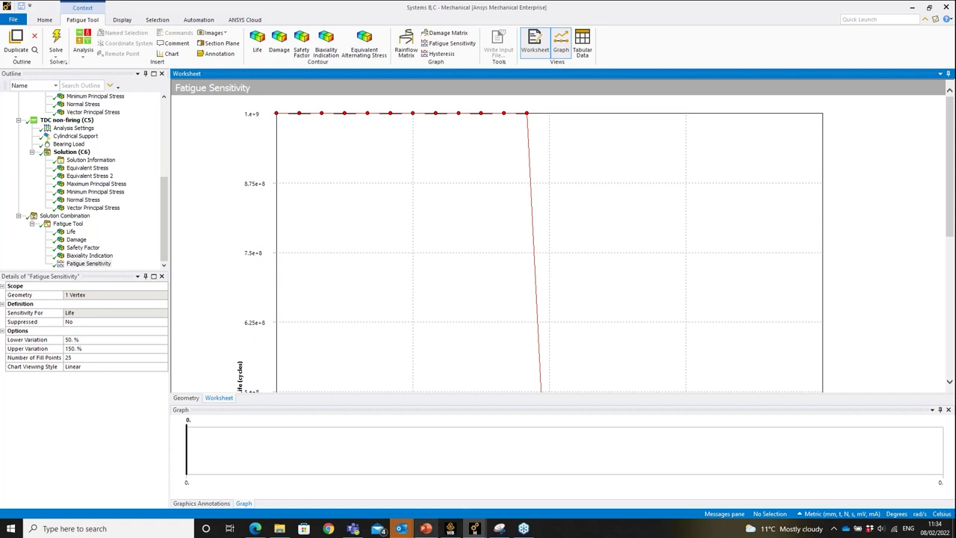
# - Switch to the PowerPoint presentation and show the Biaxiality slide
pyautogui.click(425, 528)
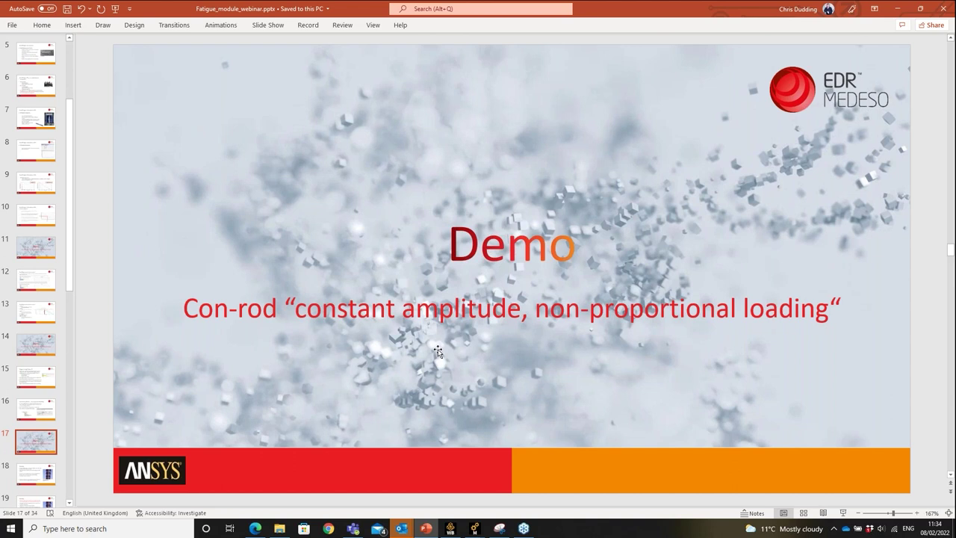
pyautogui.scroll(-1, 437, 349)
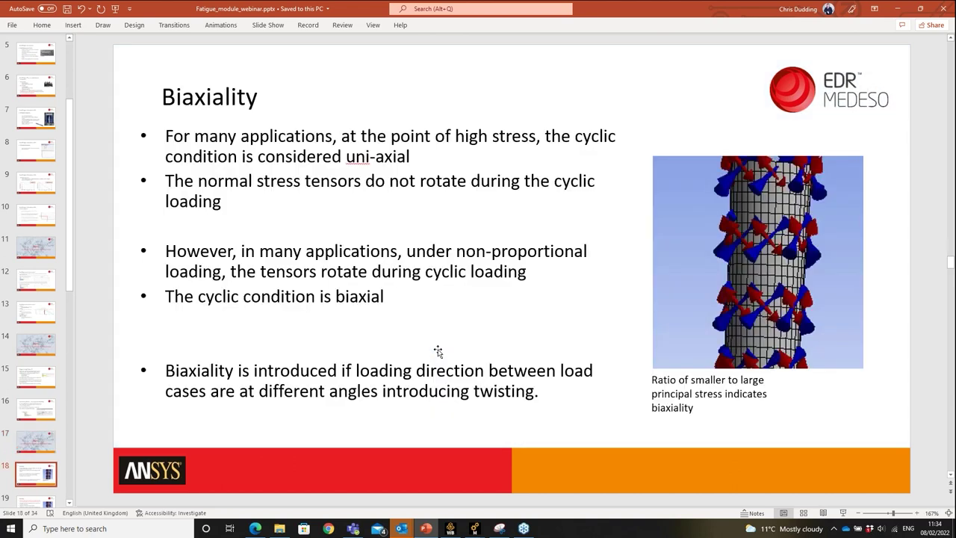
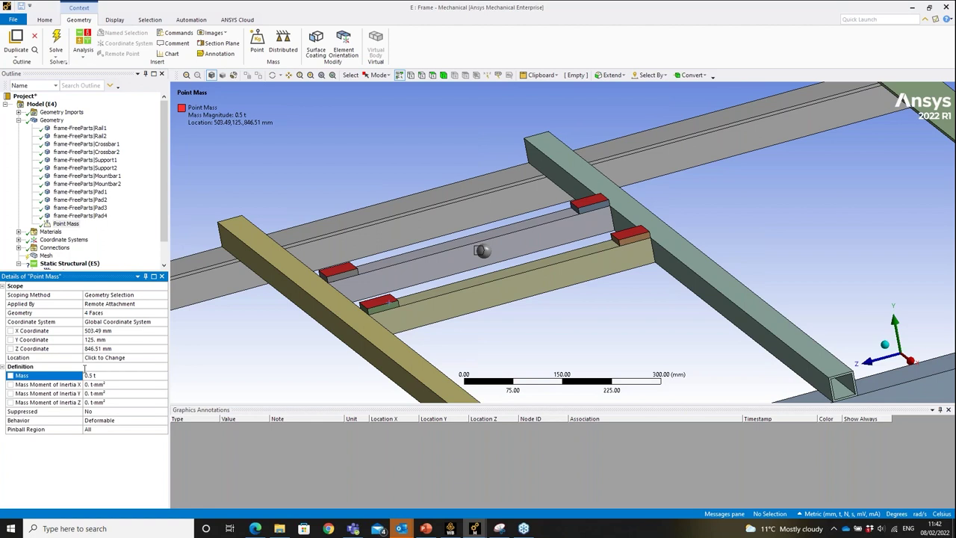
# - Set the Y coordinate of the frame's point mass to 250 mm
pyautogui.click(131, 339)
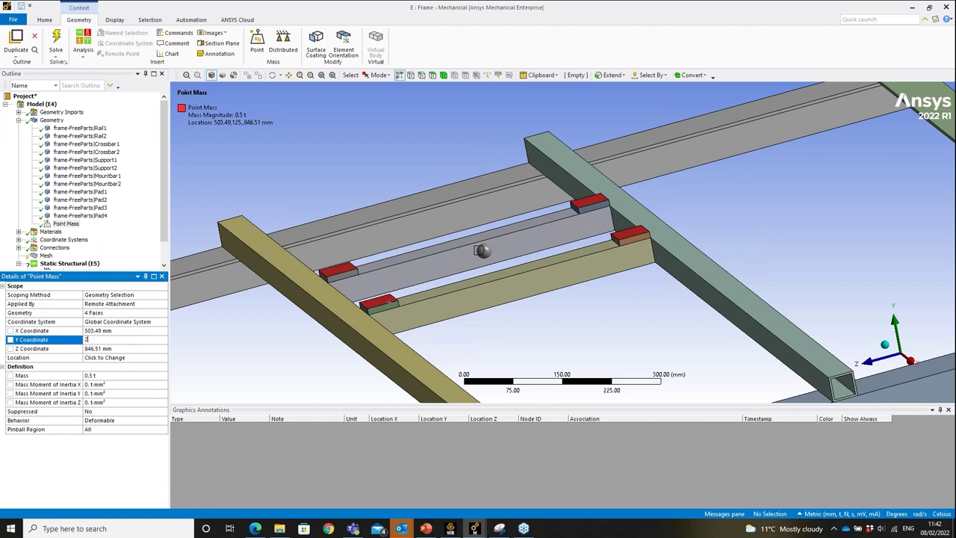
pyautogui.press('Return')
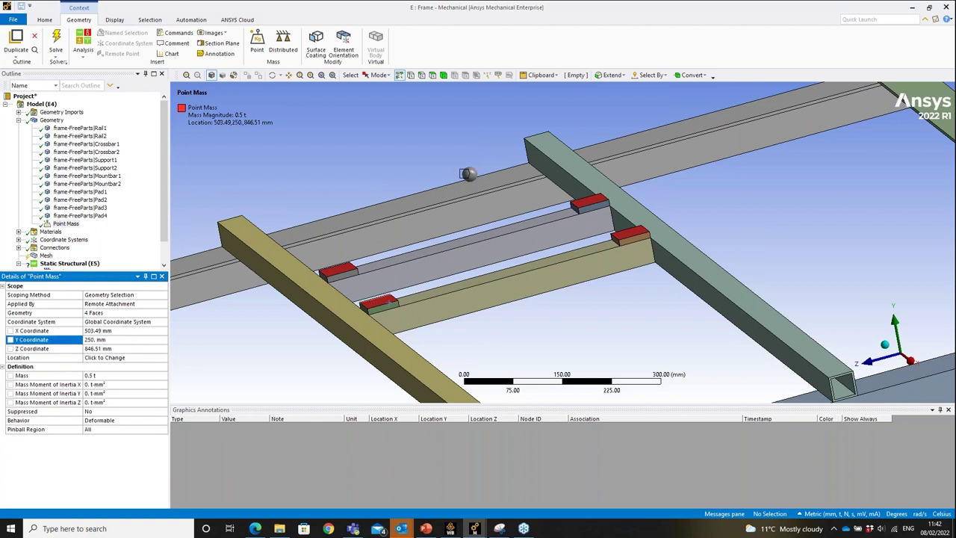
# - Apply a fixed support to the outer faces of the two end crossbars of the frame in the static structural analysis
pyautogui.moveTo(467, 173); pyautogui.dragTo(508, 183, button='middle')
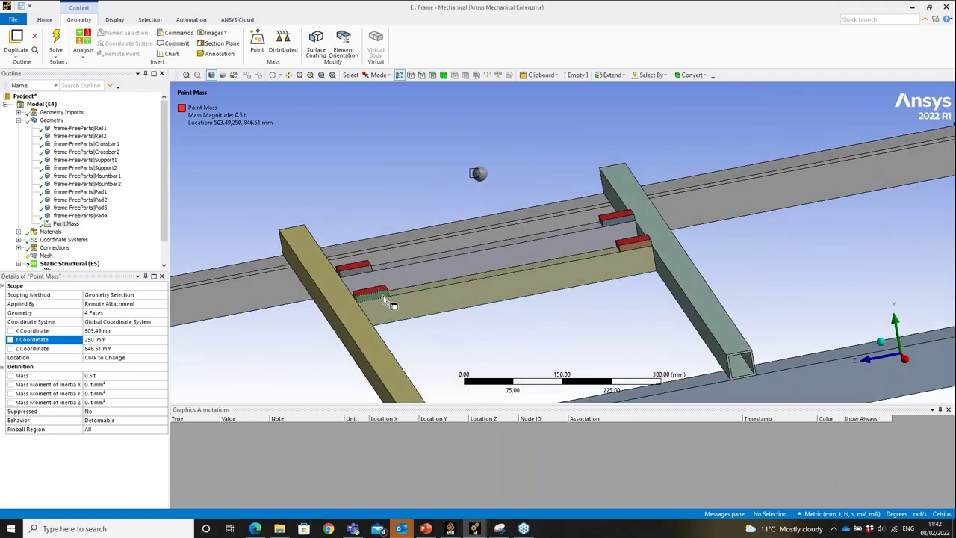
pyautogui.moveTo(527, 277); pyautogui.dragTo(660, 207, button='middle')
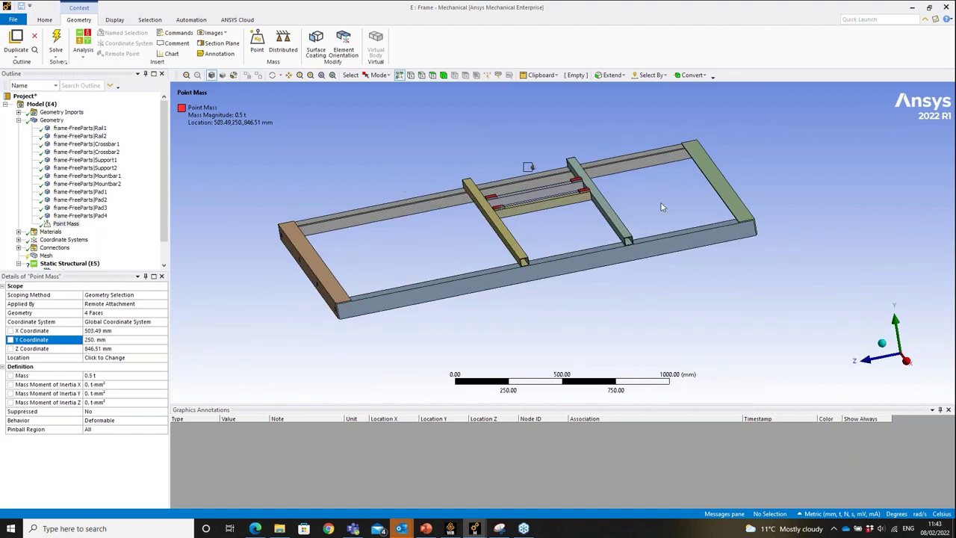
pyautogui.moveTo(424, 434); pyautogui.dragTo(386, 351, button='middle')
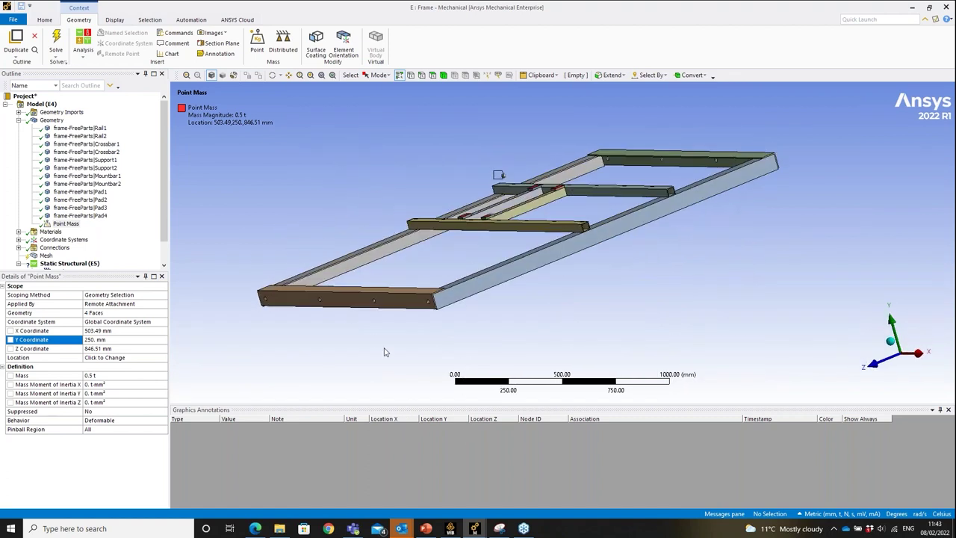
pyautogui.click(354, 306)
pyautogui.moveTo(544, 269); pyautogui.dragTo(448, 276, button='middle')
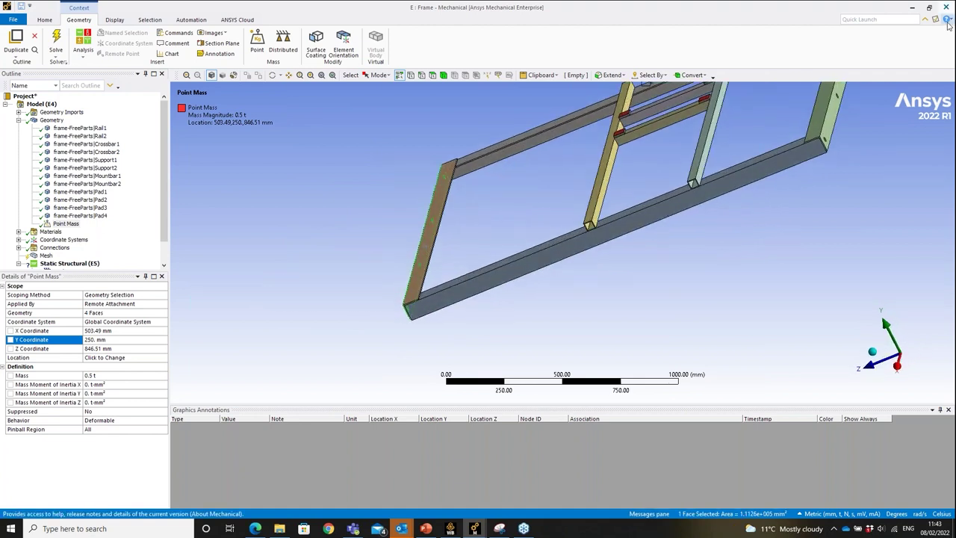
pyautogui.keyDown('ctrl'); pyautogui.click(832, 117); pyautogui.keyUp('ctrl')
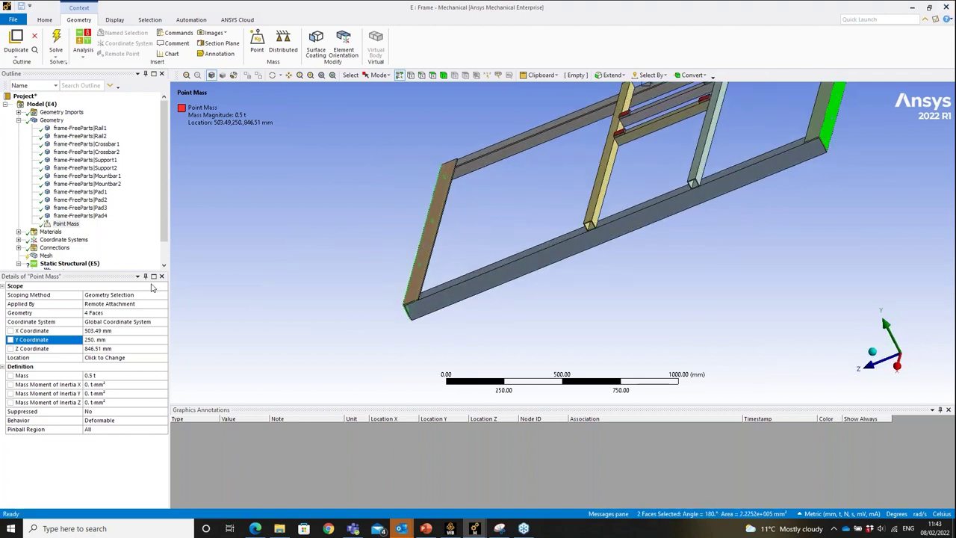
pyautogui.click(74, 262)
pyautogui.rightClick(77, 263)
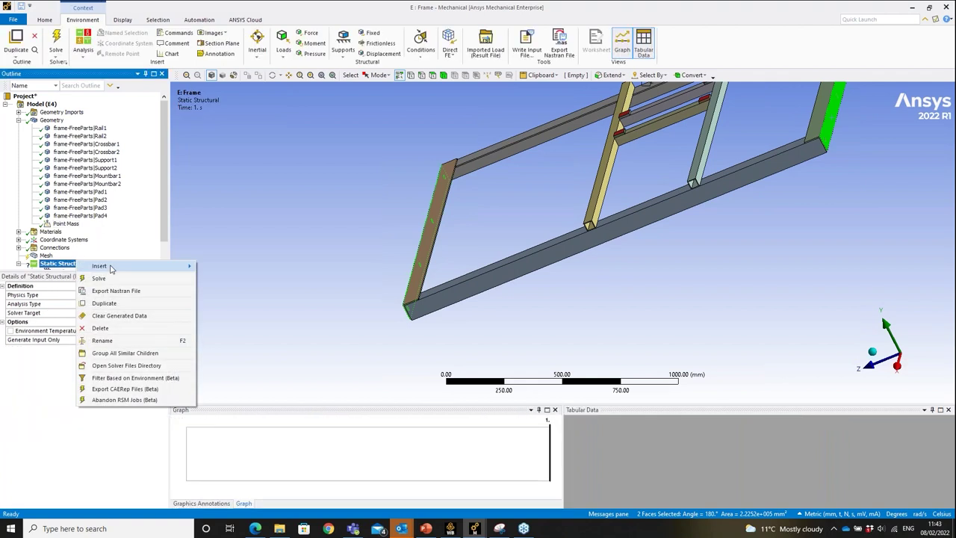
pyautogui.moveTo(104, 265)
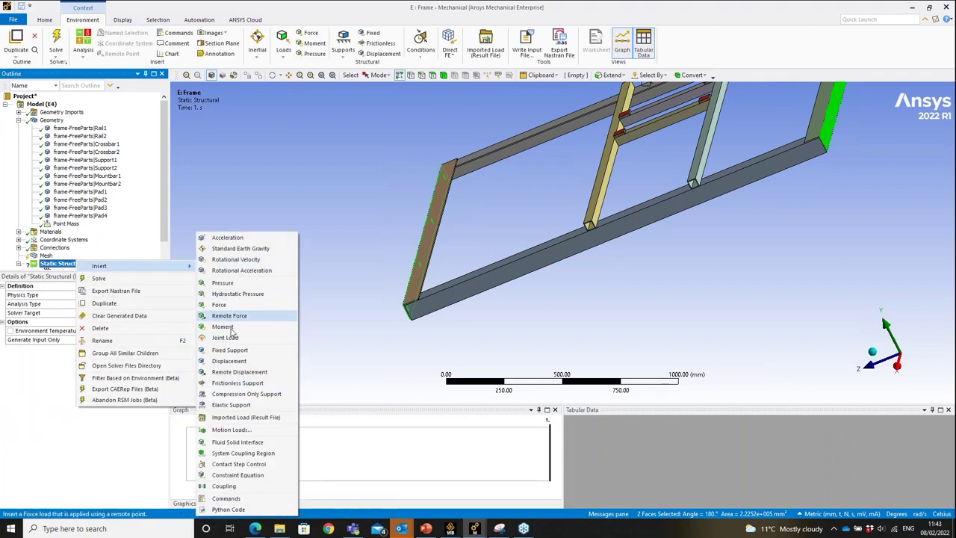
pyautogui.click(229, 350)
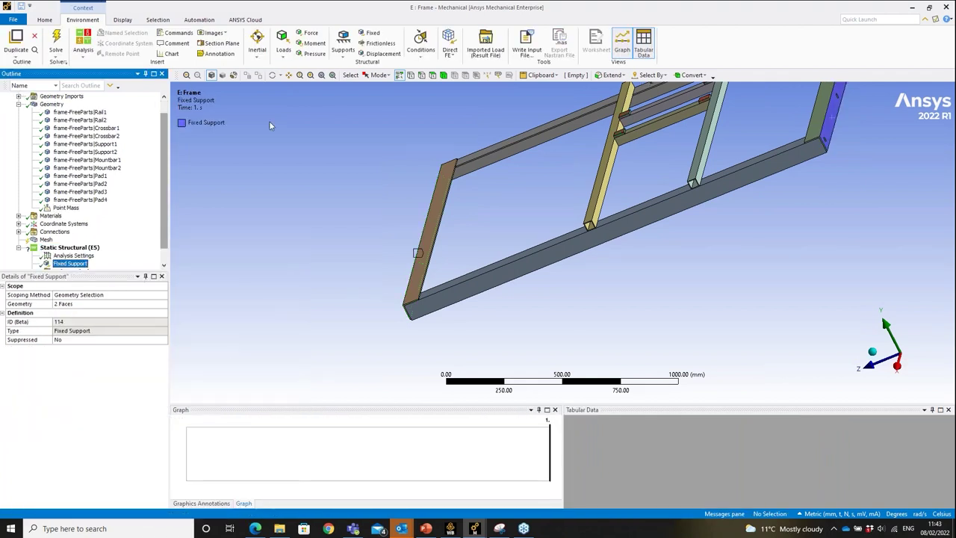
# - Add an acceleration load to the frame's static structural analysis, defined by components, with a Y component of -9806 mm/s²
pyautogui.click(257, 43)
pyautogui.click(277, 65)
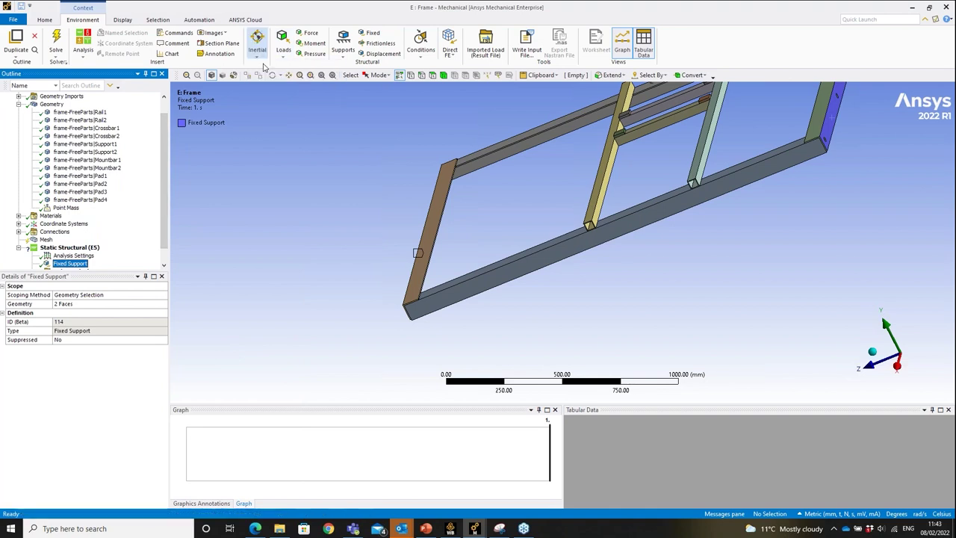
pyautogui.click(153, 312)
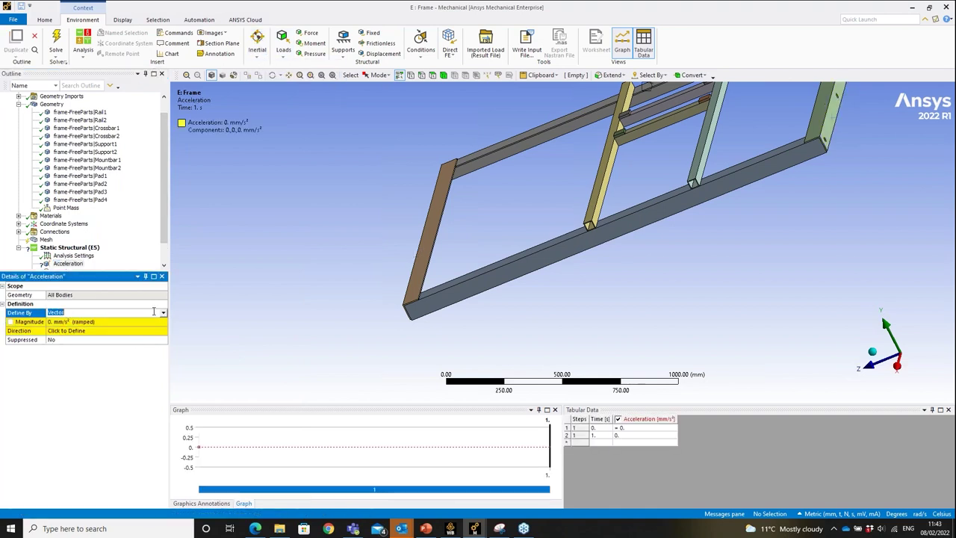
pyautogui.click(163, 313)
pyautogui.click(74, 321)
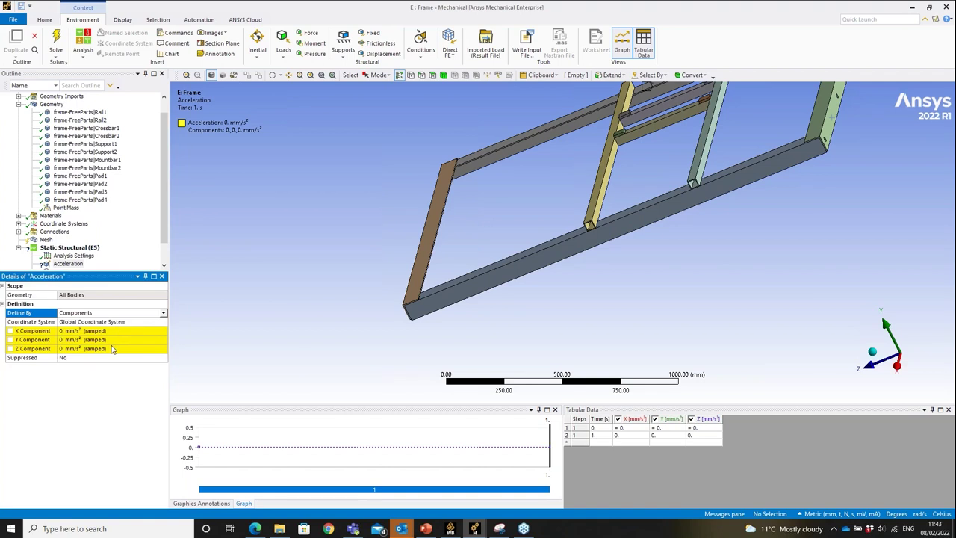
pyautogui.click(122, 341)
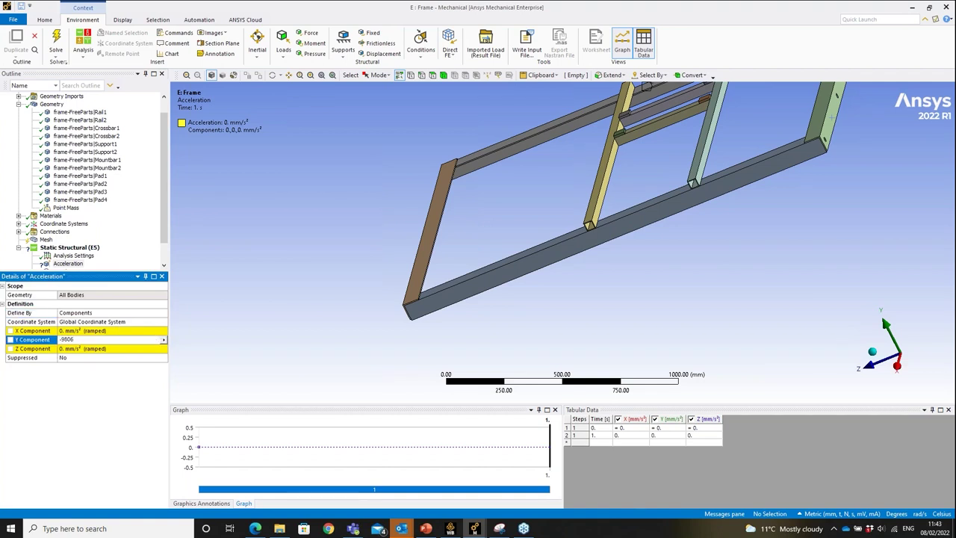
pyautogui.press('Return')
pyautogui.moveTo(630, 241); pyautogui.dragTo(661, 224, button='middle')
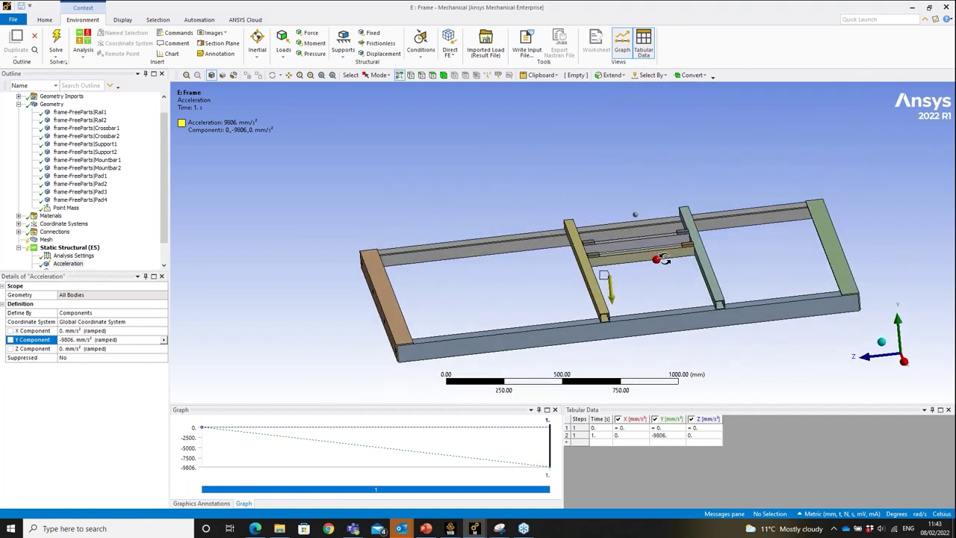
# - Set the global mesh element size of the frame to 25 mm
pyautogui.click(47, 239)
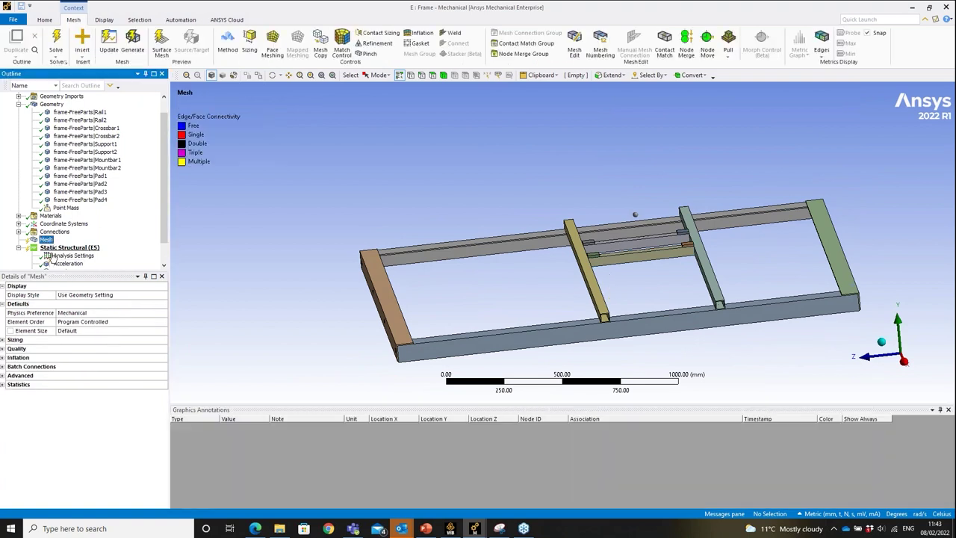
pyautogui.click(81, 331)
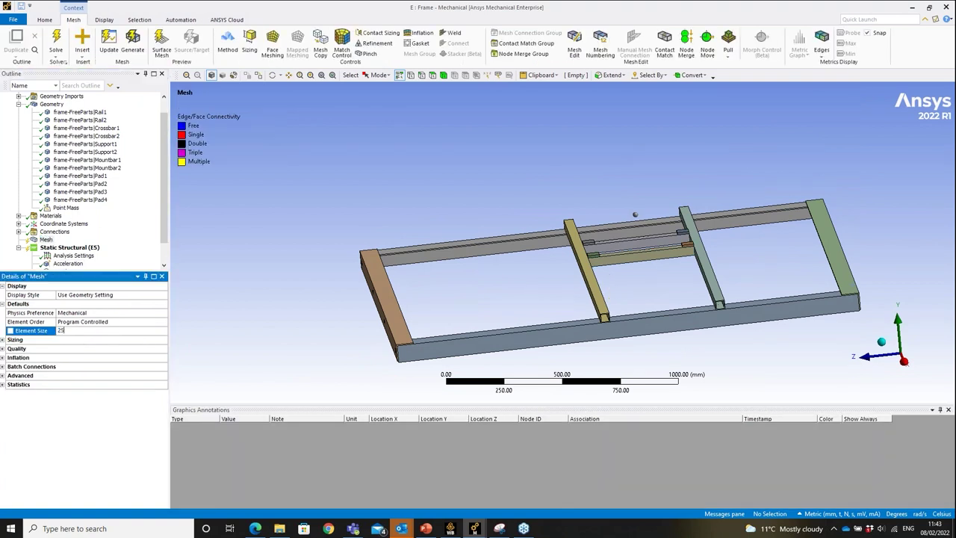
pyautogui.moveTo(647, 287); pyautogui.dragTo(650, 179, button='middle')
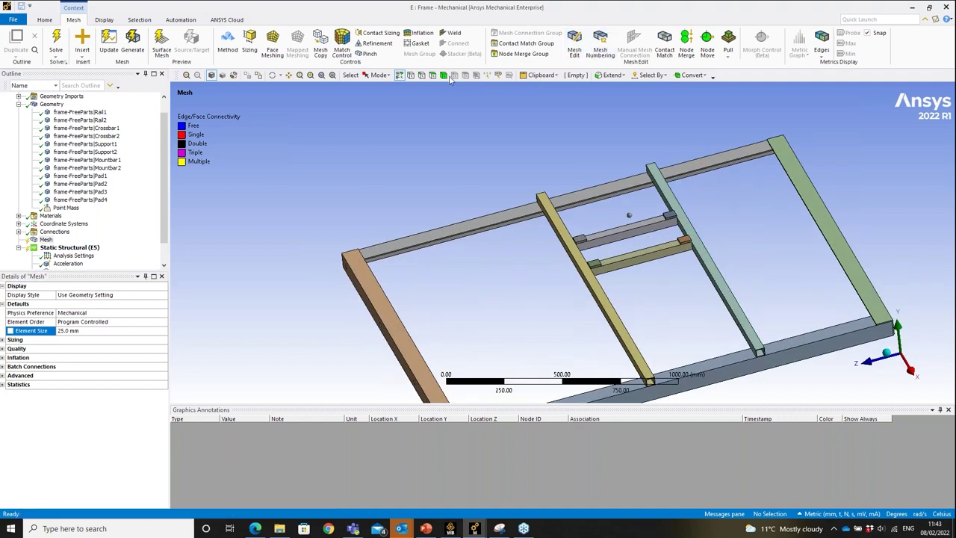
# - Add a body sizing of 5 mm element size to the teal inner support beam of the frame
pyautogui.click(720, 286)
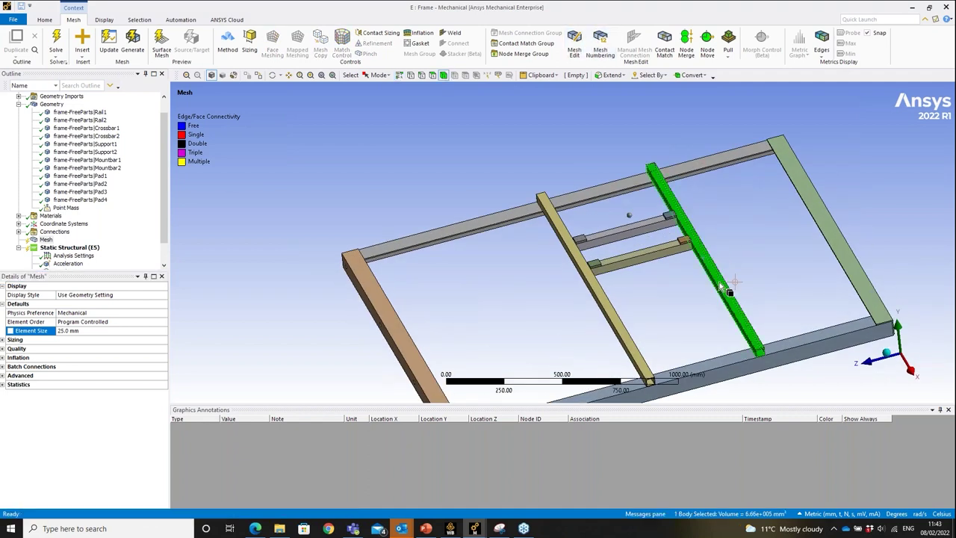
pyautogui.rightClick(43, 239)
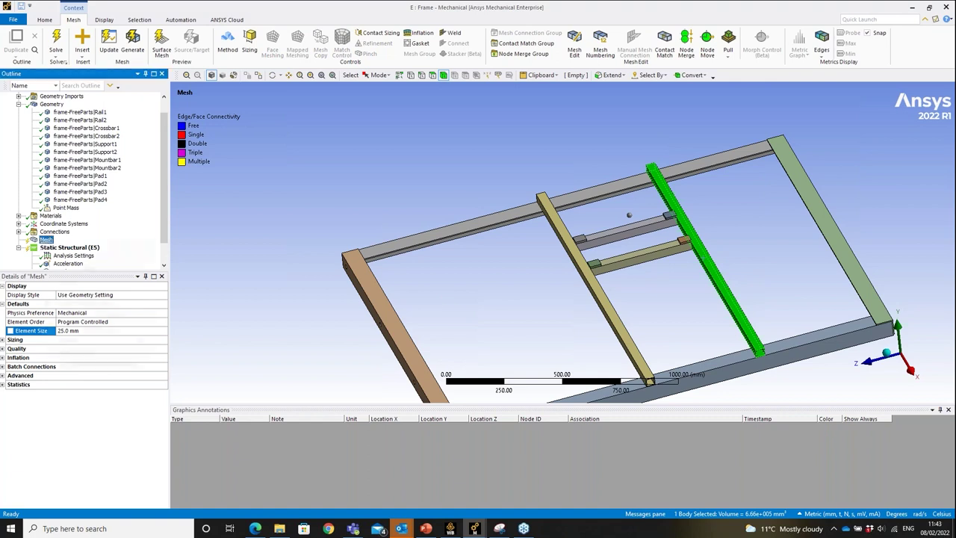
pyautogui.moveTo(75, 245)
pyautogui.click(180, 255)
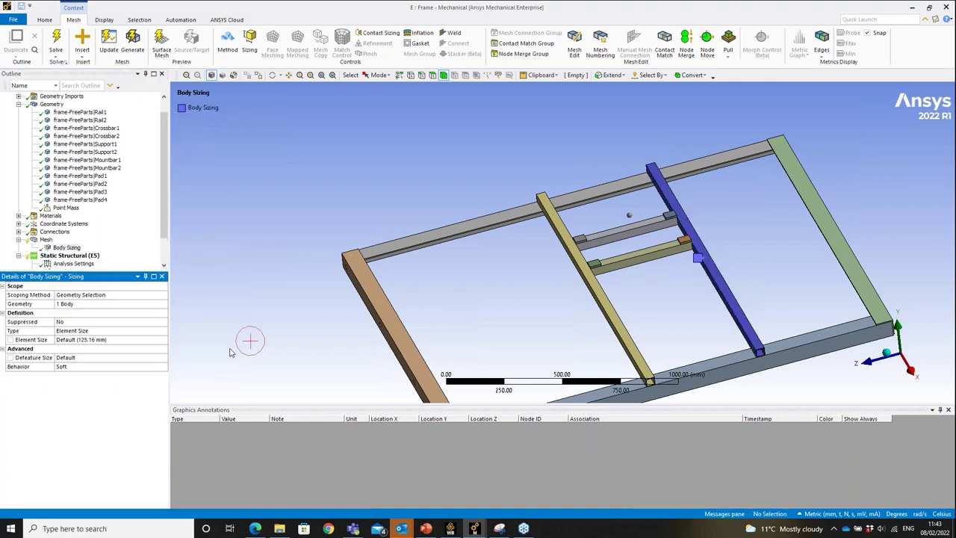
pyautogui.click(111, 341)
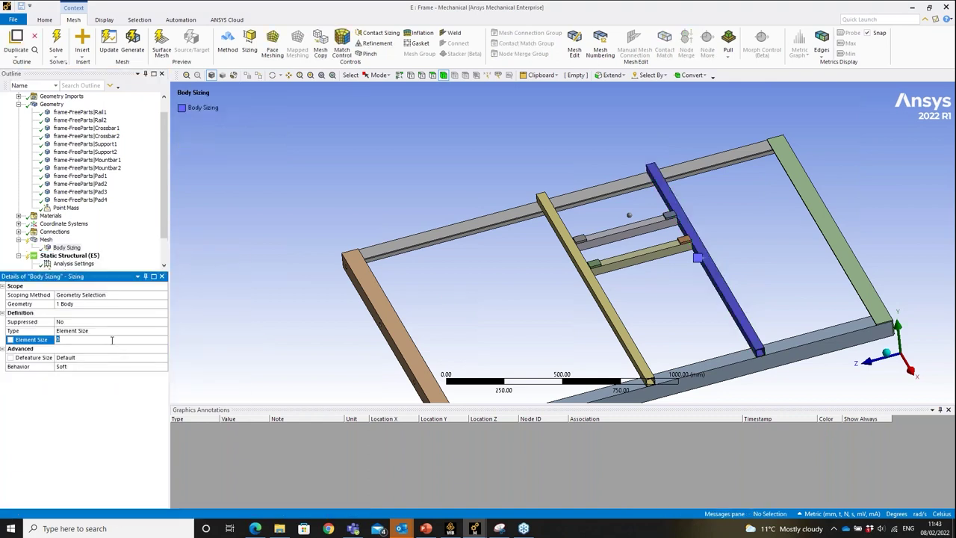
pyautogui.write('5')
pyautogui.press('Return')
# - Generate the frame's mesh and view it on the whole model
pyautogui.moveTo(567, 254); pyautogui.dragTo(597, 276, button='middle')
pyautogui.rightClick(51, 240)
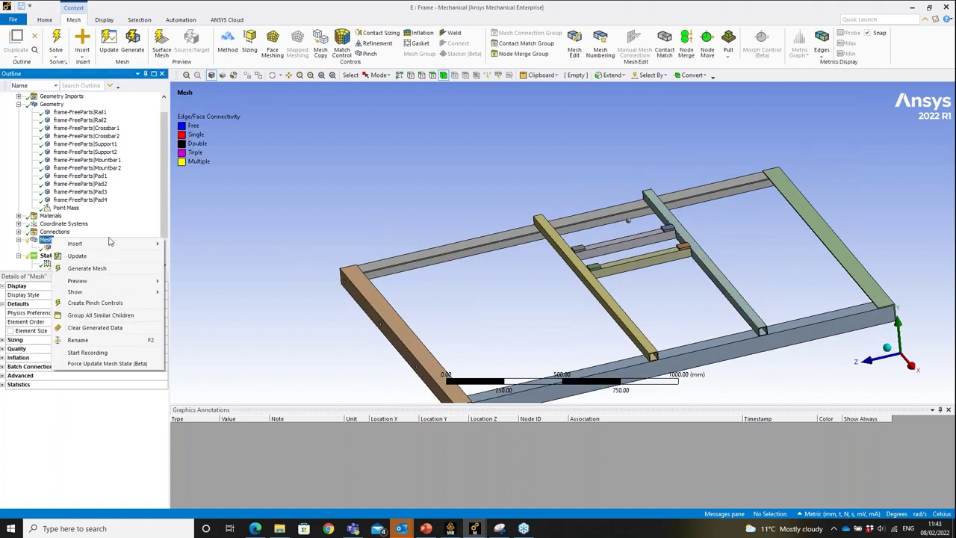
pyautogui.click(105, 271)
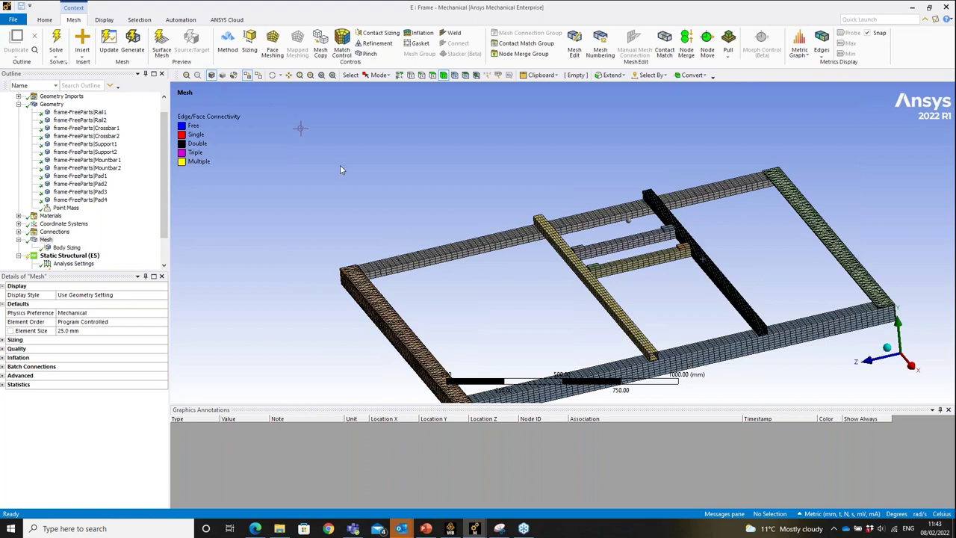
pyautogui.moveTo(594, 290); pyautogui.dragTo(645, 278, button='middle')
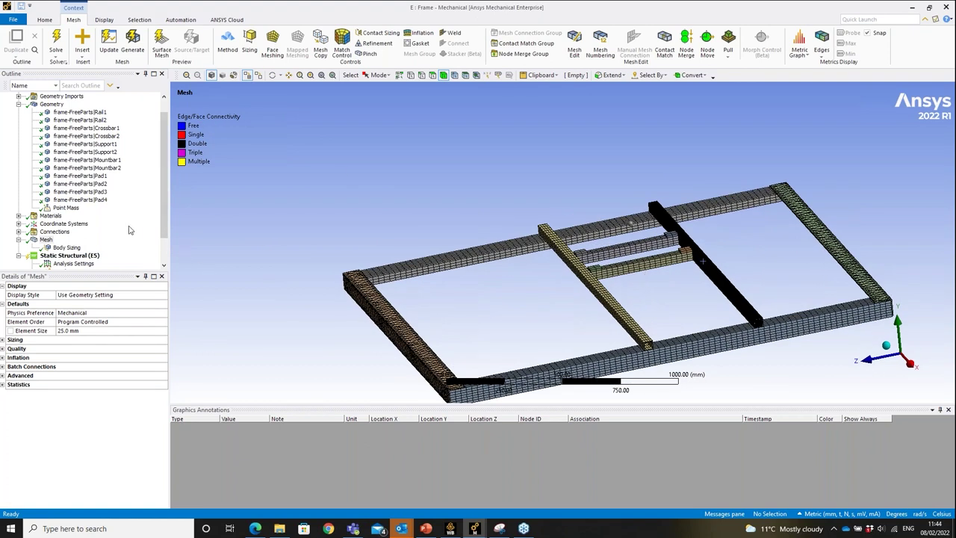
pyautogui.click(46, 238)
# - Add an Equivalent (von-Mises) stress result scoped to the upper face of the teal inner support beam
pyautogui.scroll(-2, 46, 239)
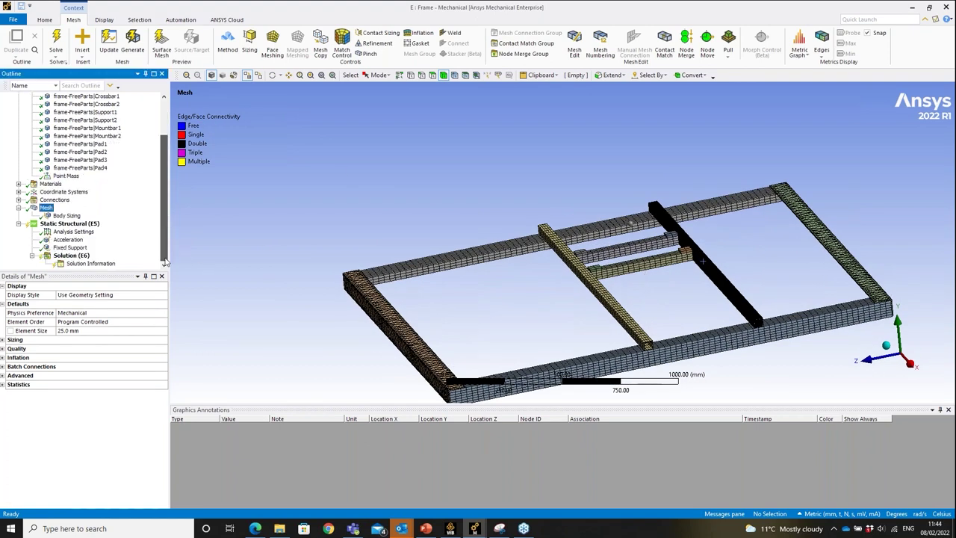
pyautogui.click(71, 256)
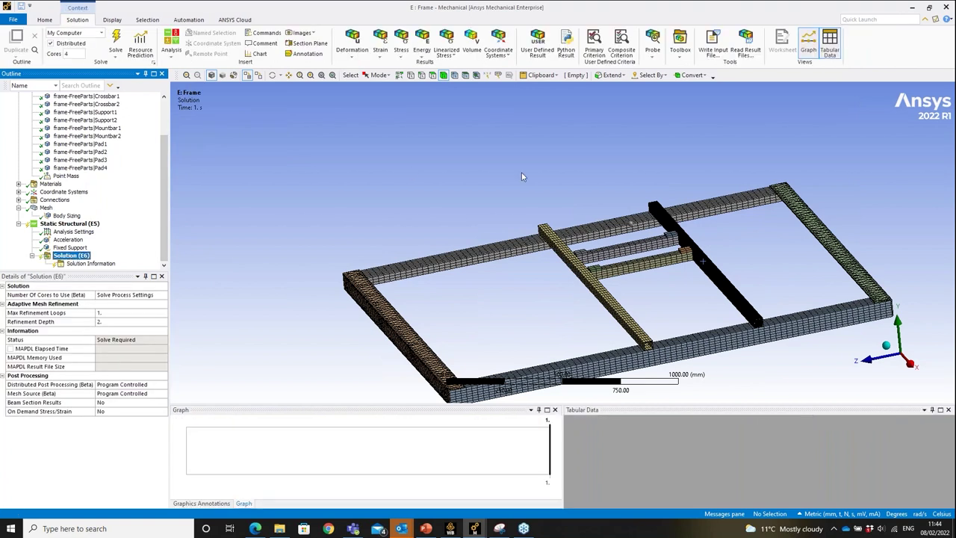
pyautogui.click(235, 75)
pyautogui.moveTo(632, 200); pyautogui.dragTo(749, 285, button='right')
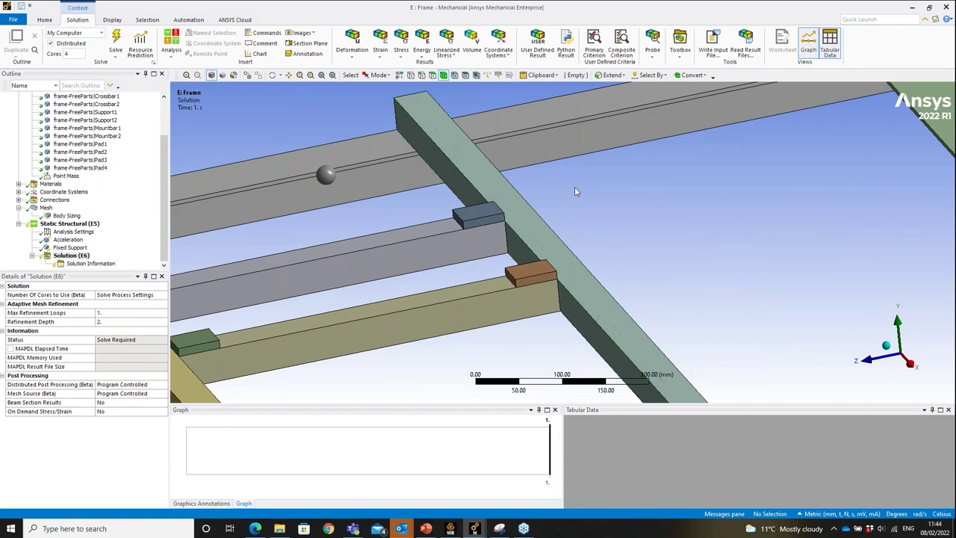
pyautogui.click(615, 323)
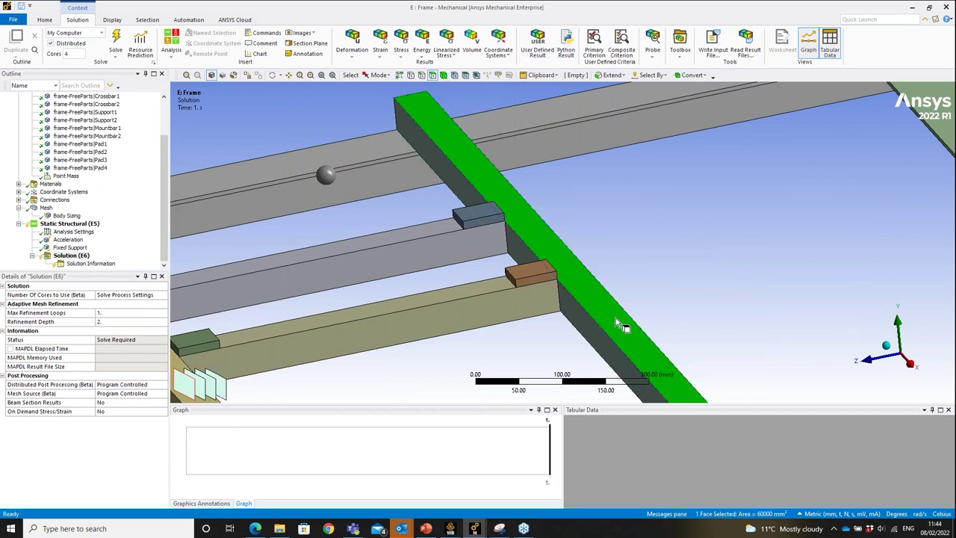
pyautogui.click(400, 58)
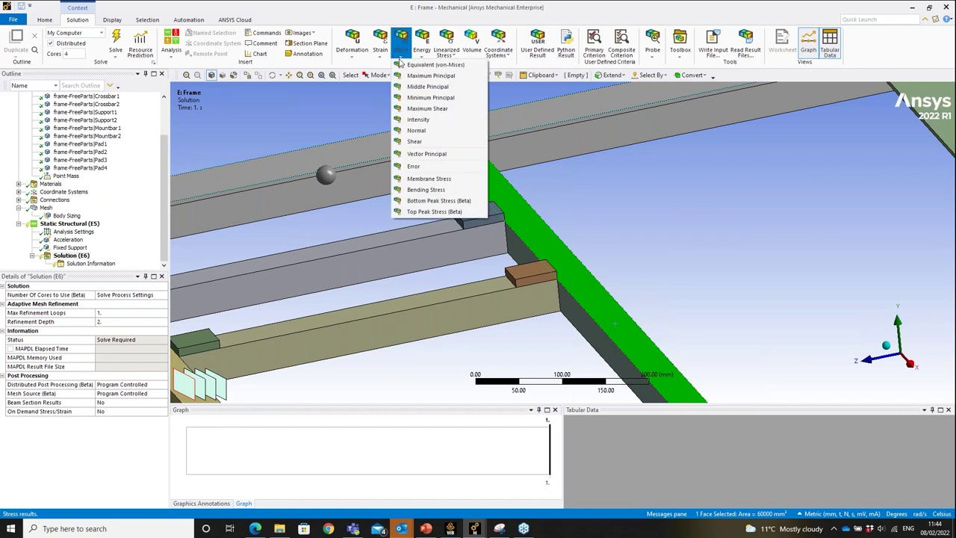
pyautogui.click(407, 65)
# - Add Maximum Principal, Minimum Principal, Normal and Vector Principal stress results for all bodies of the frame
pyautogui.click(400, 52)
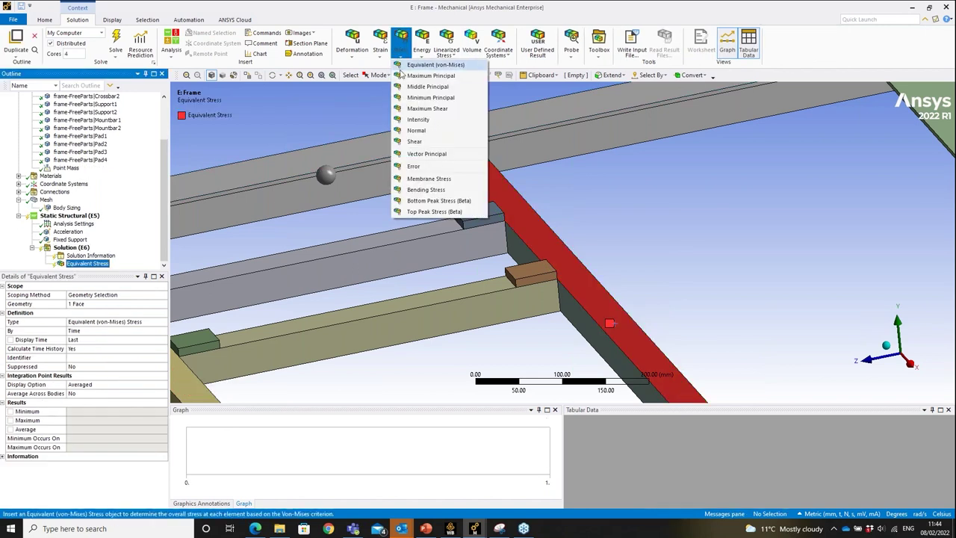
pyautogui.click(418, 76)
pyautogui.click(401, 49)
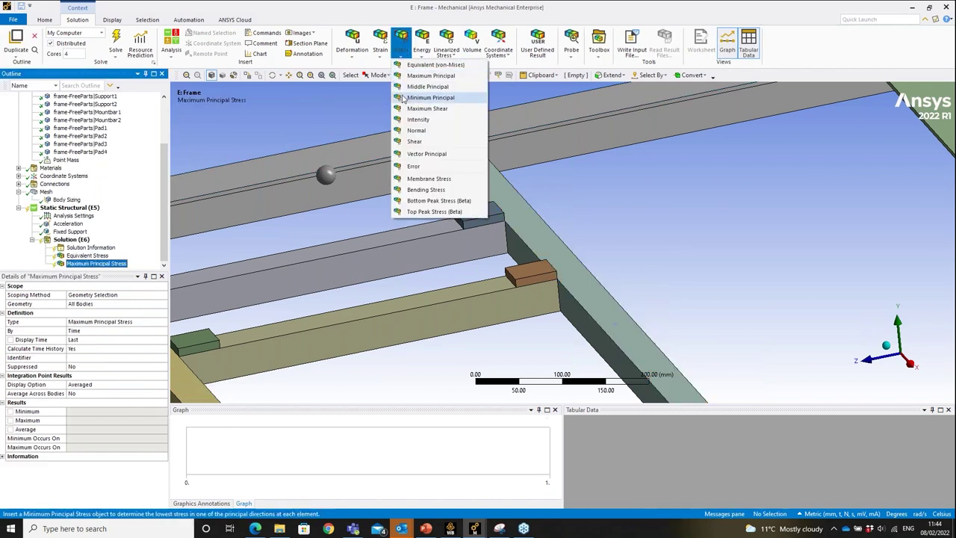
pyautogui.click(402, 98)
pyautogui.click(401, 49)
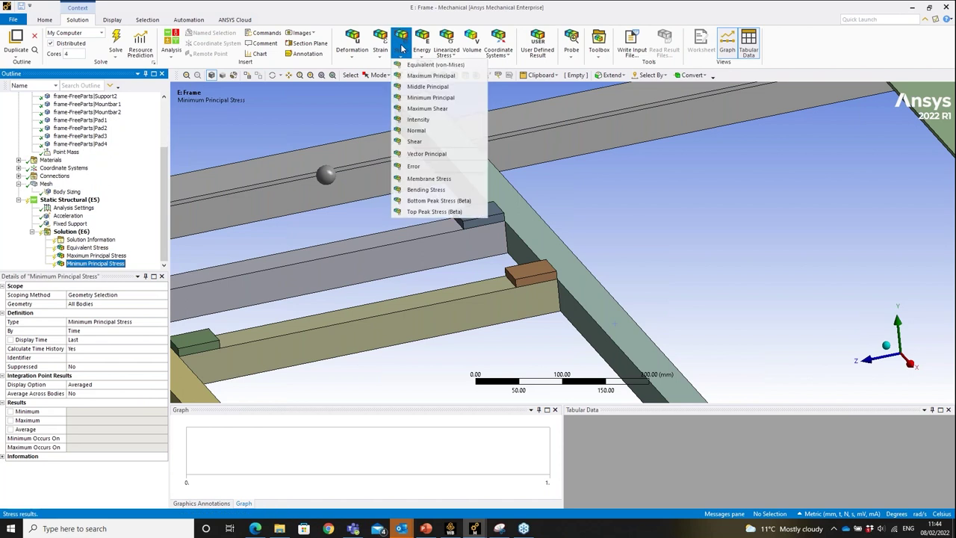
pyautogui.click(414, 131)
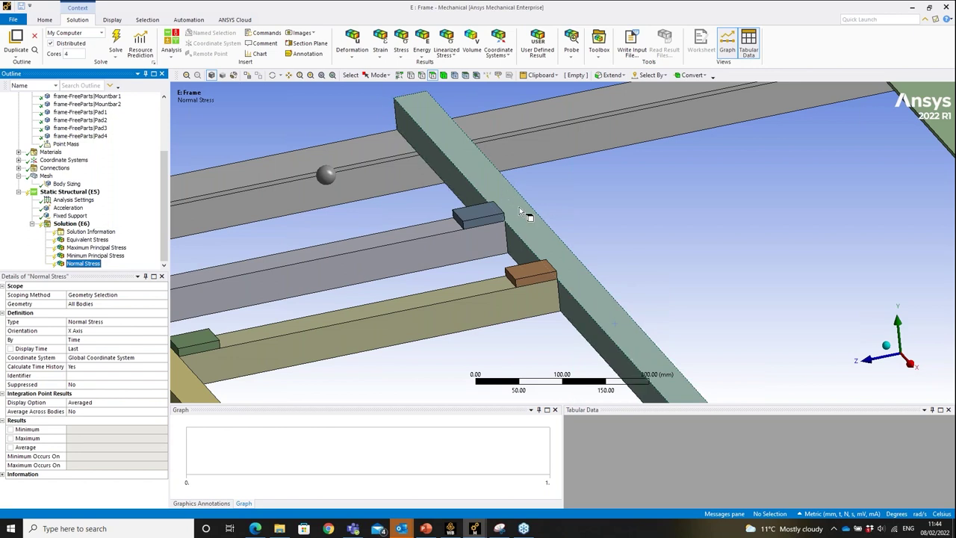
pyautogui.click(404, 49)
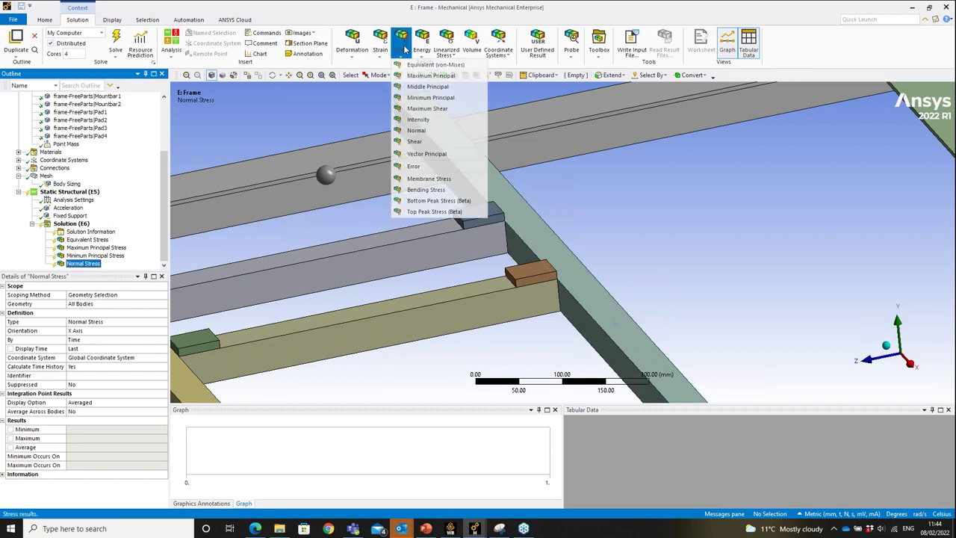
pyautogui.click(427, 154)
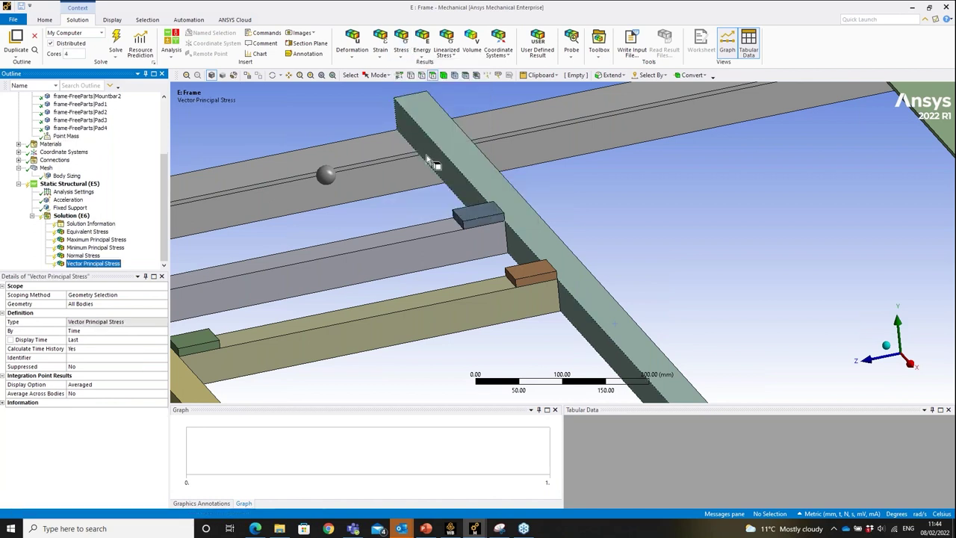
# - Insert a Fatigue Tool under the frame's static structural solution
pyautogui.click(71, 216)
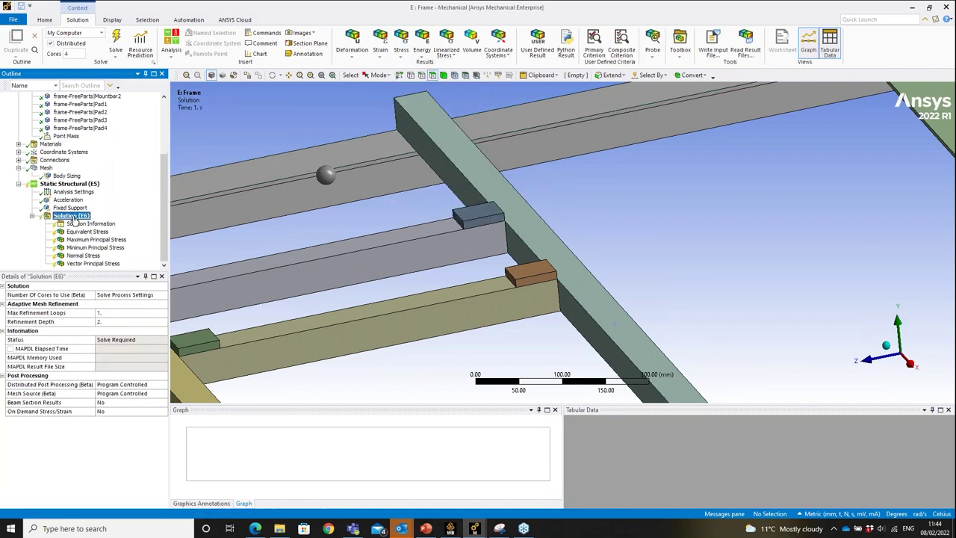
pyautogui.rightClick(72, 221)
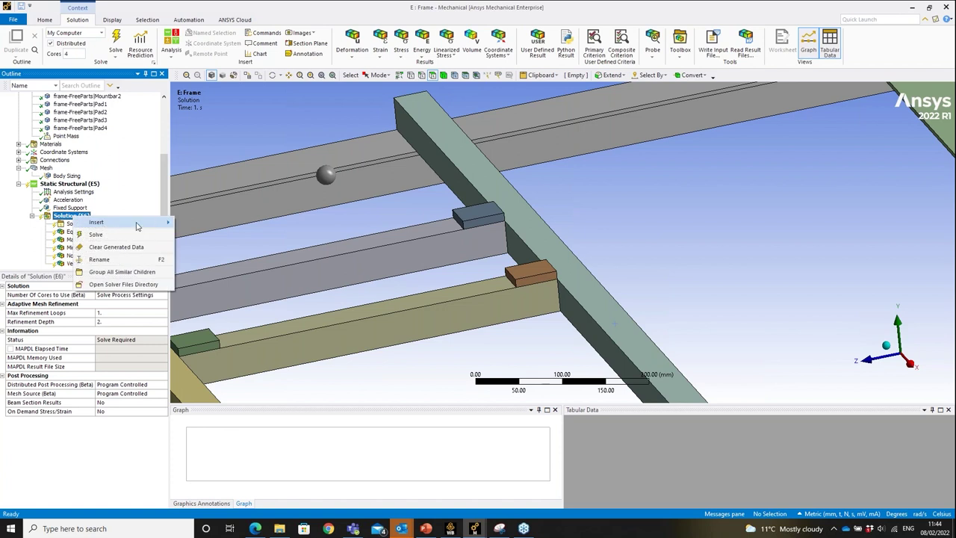
pyautogui.moveTo(142, 222)
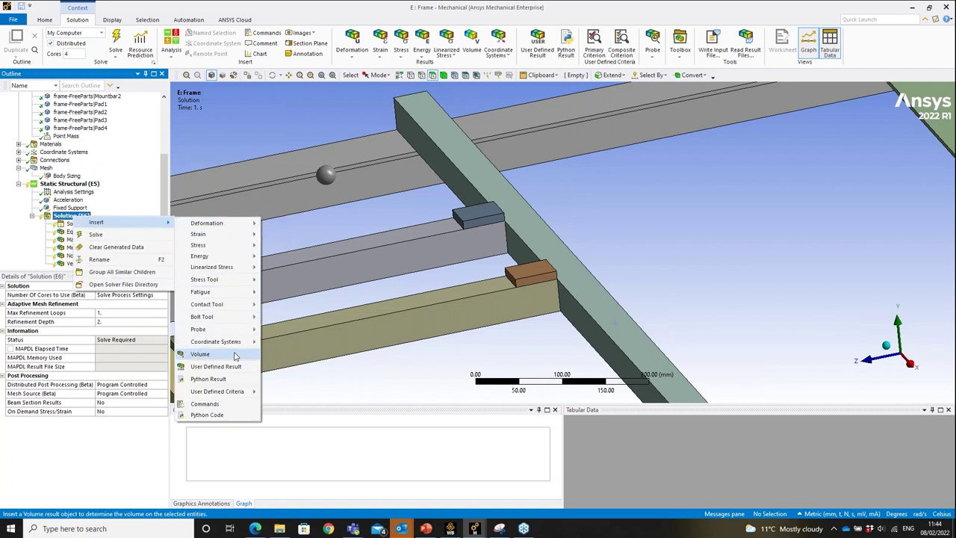
pyautogui.moveTo(224, 291)
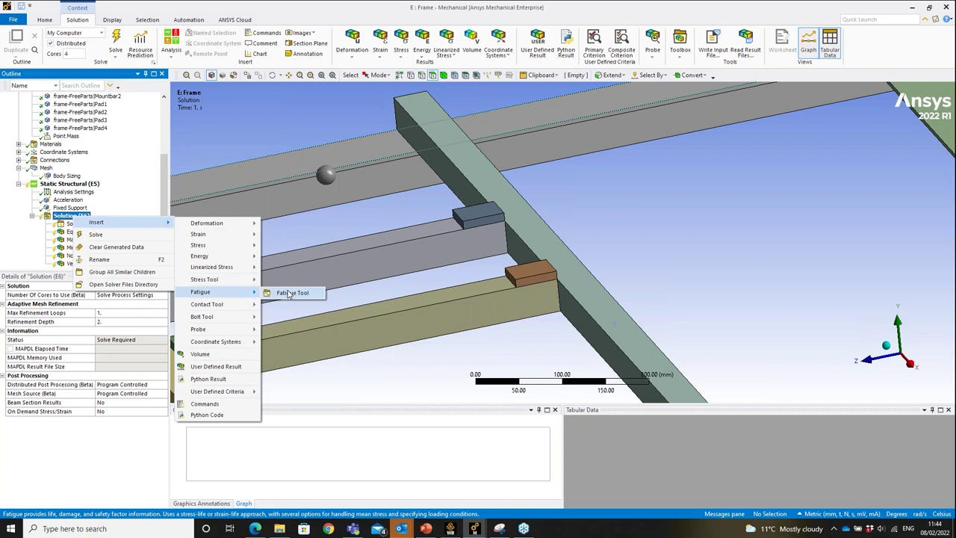
pyautogui.click(309, 292)
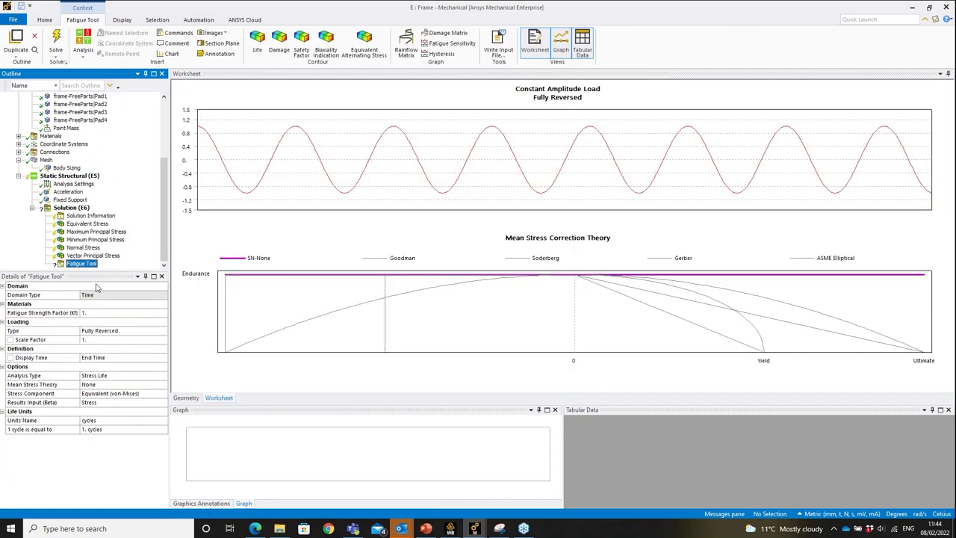
# - Set the Fatigue Tool's loading type to History Data and load SAETransmission.dat as the load history
pyautogui.click(142, 337)
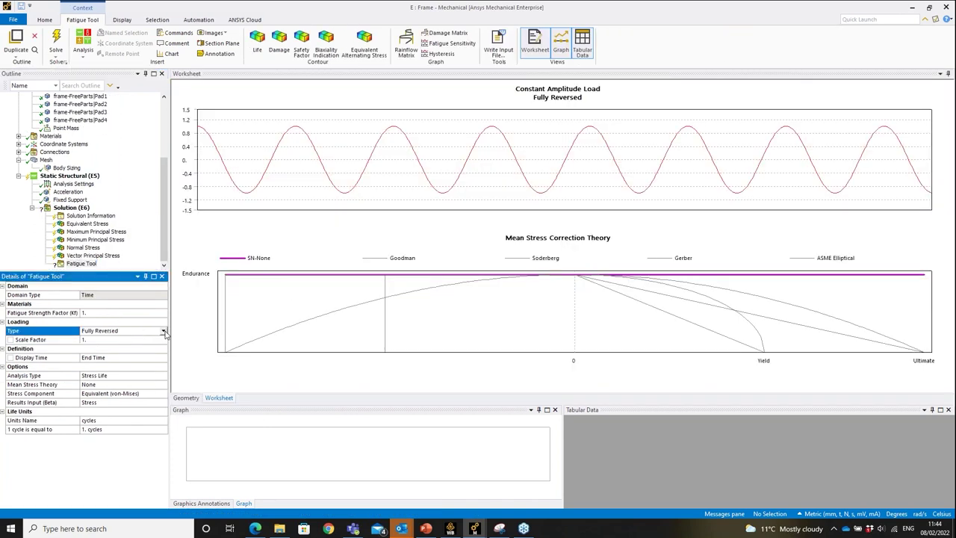
pyautogui.click(142, 333)
pyautogui.click(105, 358)
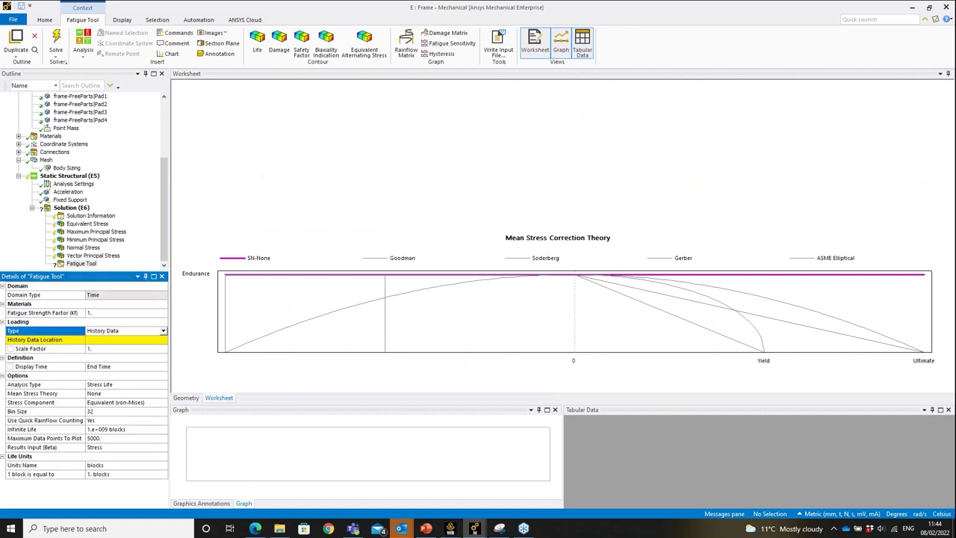
pyautogui.click(156, 341)
pyautogui.click(164, 340)
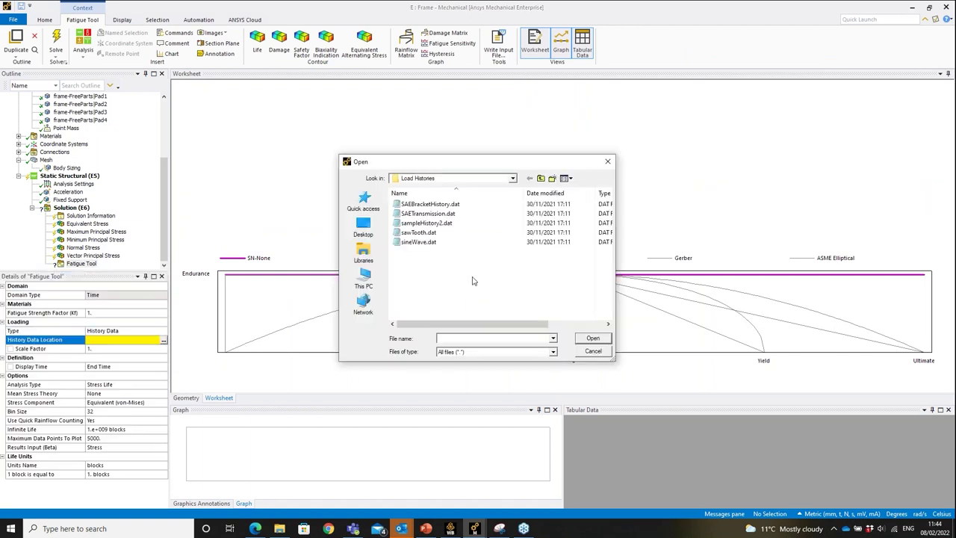
pyautogui.click(440, 214)
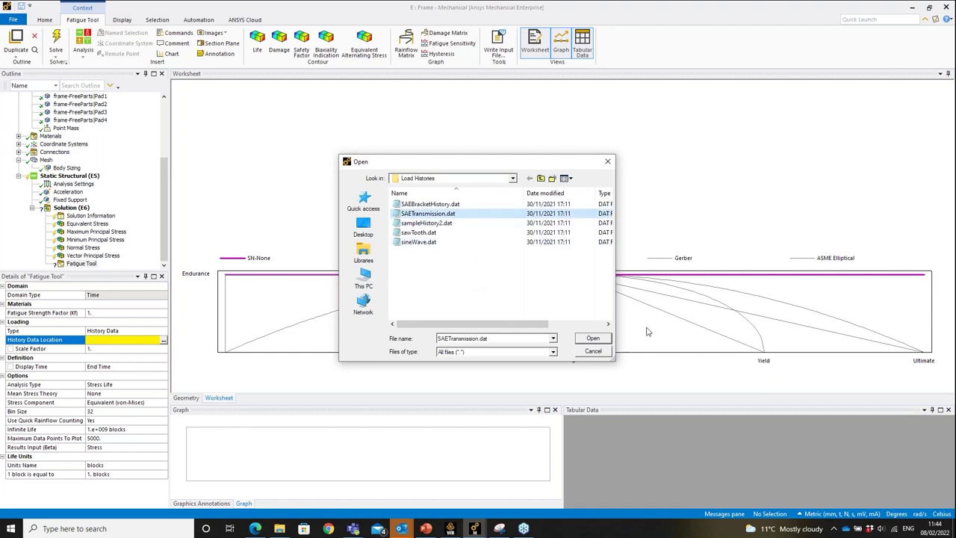
pyautogui.click(592, 338)
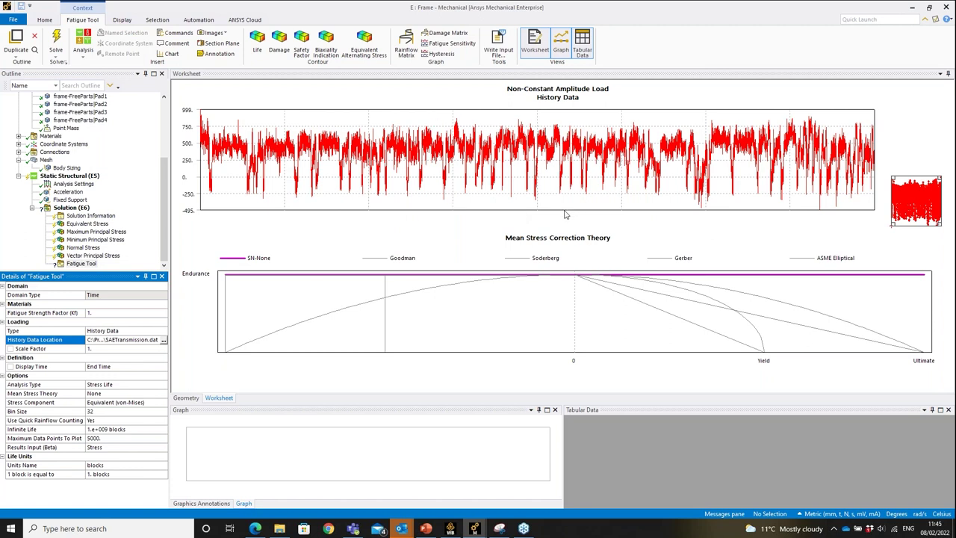
# - Set the Fatigue Tool's load scale factor to 0.001 and its stress component to Normal X
pyautogui.click(108, 350)
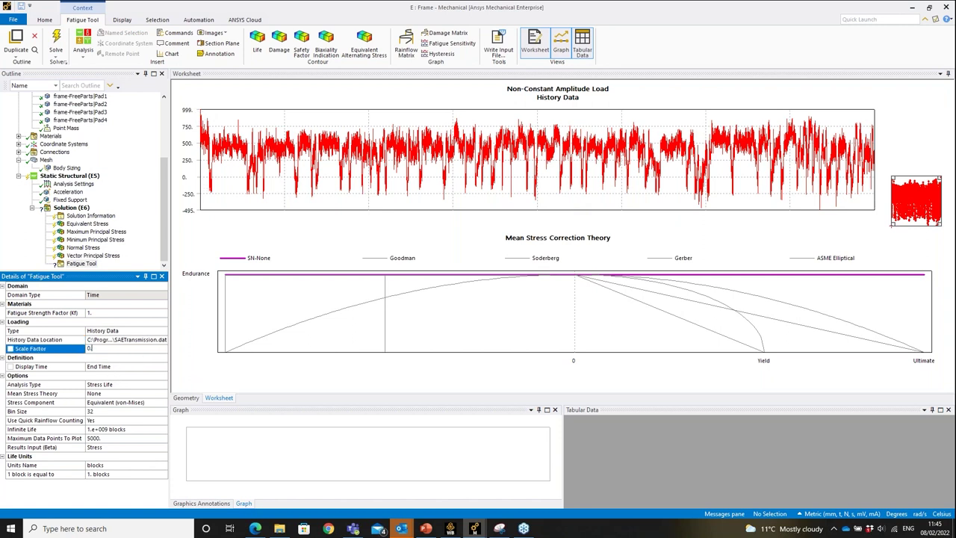
pyautogui.press('Return')
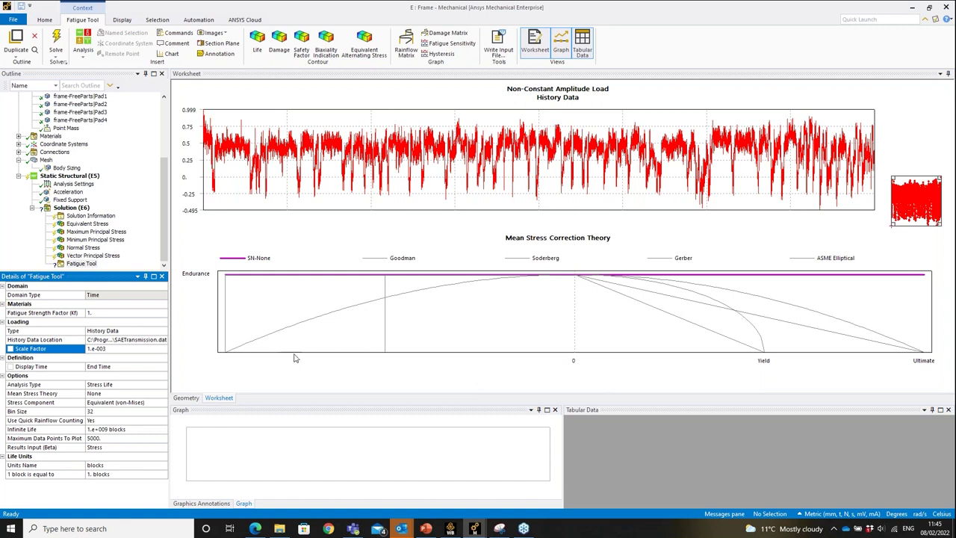
pyautogui.click(81, 264)
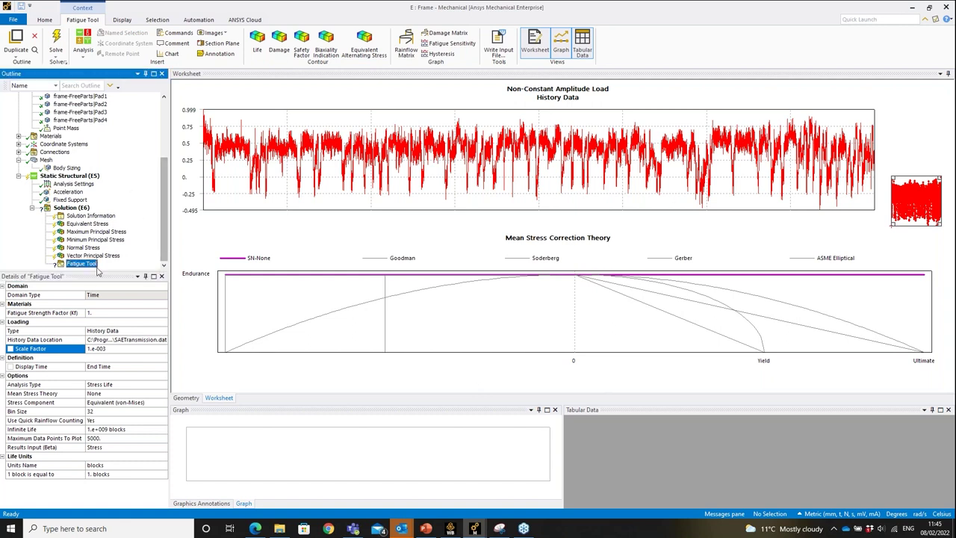
pyautogui.click(156, 403)
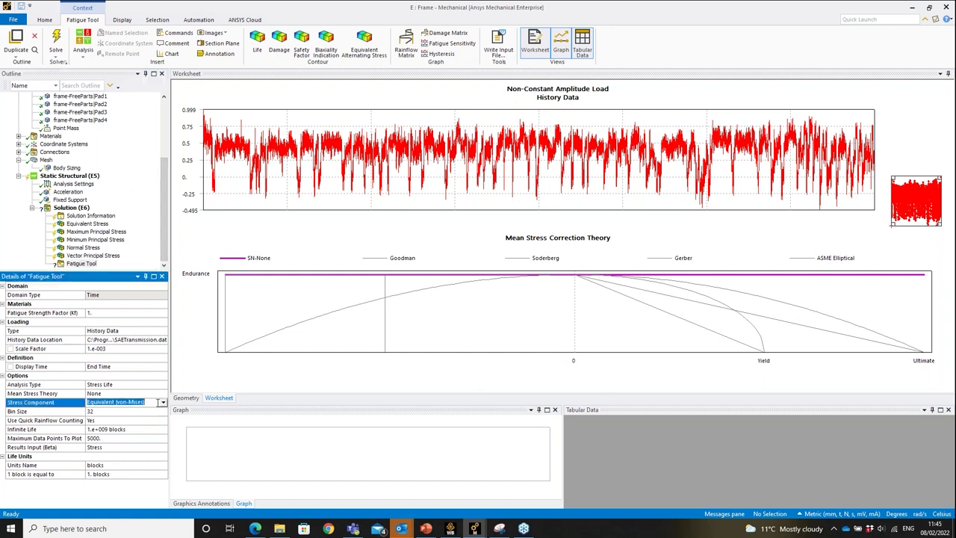
pyautogui.click(163, 403)
pyautogui.click(114, 416)
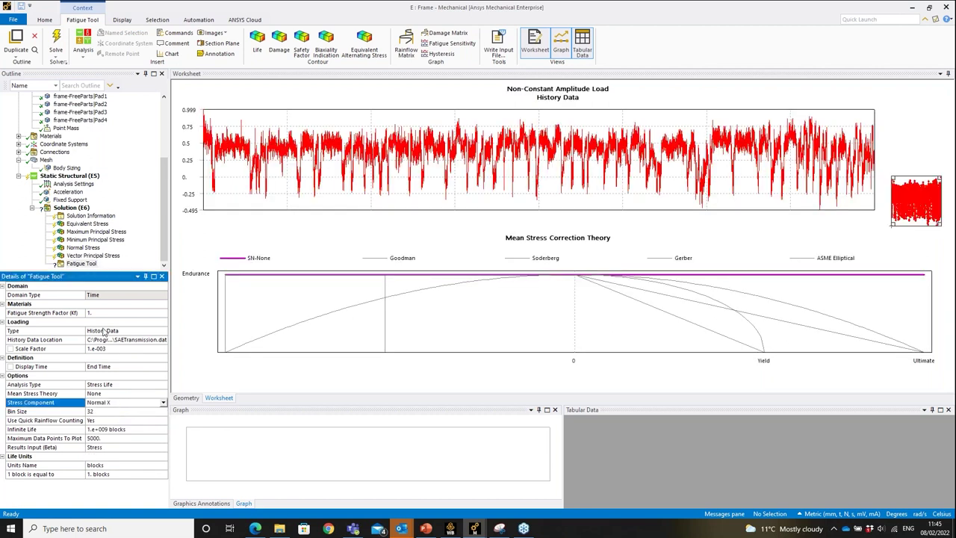
# - Scope all five stress results, from Equivalent Stress to Vector Principal Stress, to the upper face of the teal inner support beam
pyautogui.click(97, 233)
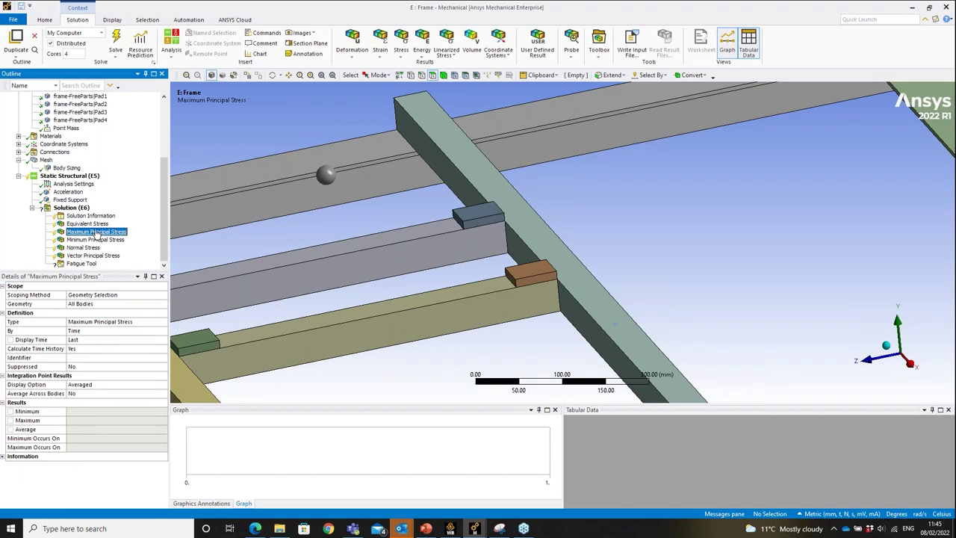
pyautogui.click(87, 224)
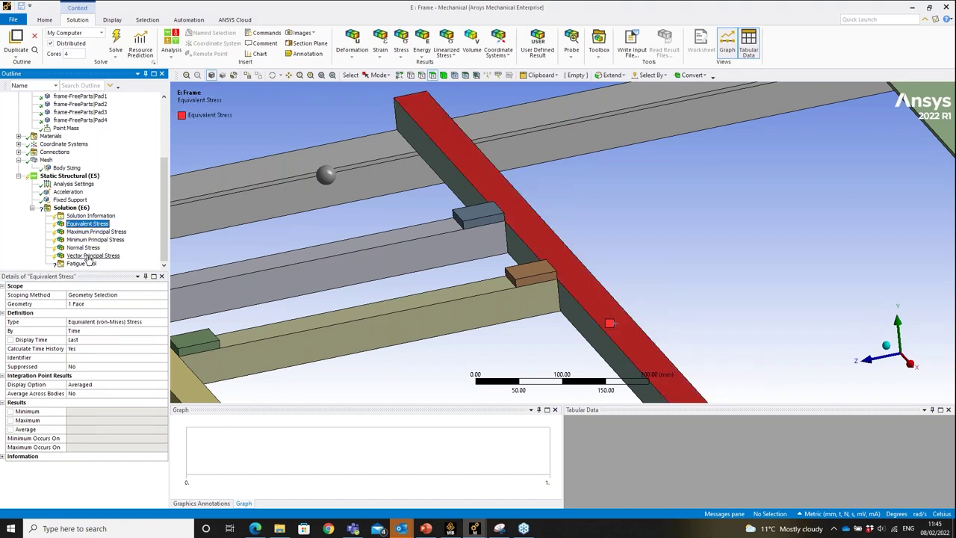
pyautogui.keyDown('shift'); pyautogui.click(88, 255); pyautogui.keyUp('shift')
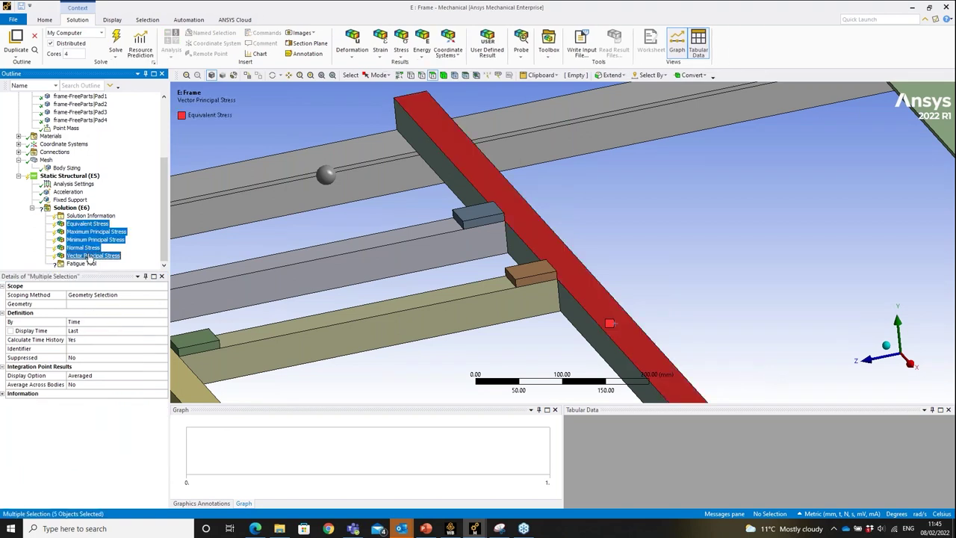
pyautogui.click(558, 262)
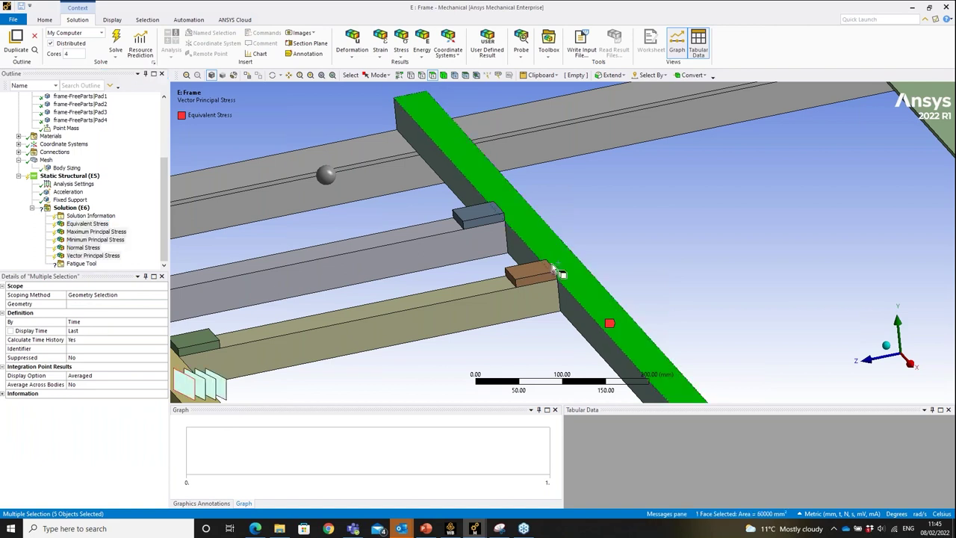
pyautogui.click(84, 306)
pyautogui.click(78, 303)
# - Add Life, Damage, Safety Factor, Biaxiality Indication, Rainflow Matrix, Damage Matrix and Fatigue Sensitivity results to the Fatigue Tool
pyautogui.click(84, 263)
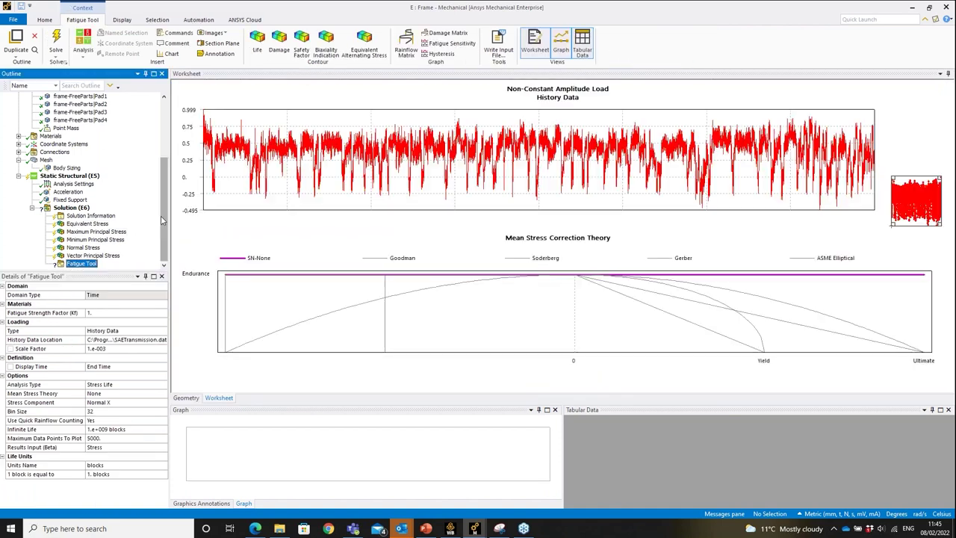
pyautogui.click(257, 45)
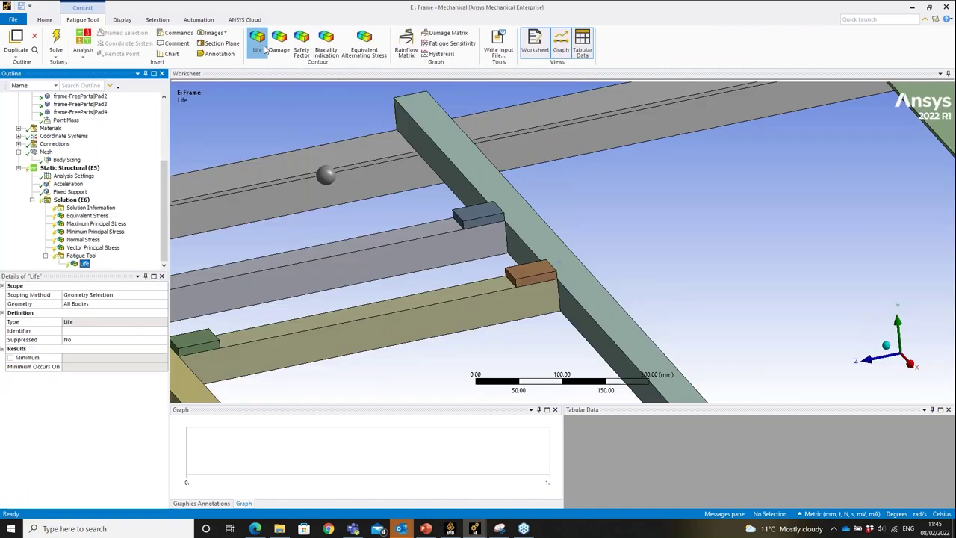
pyautogui.click(278, 41)
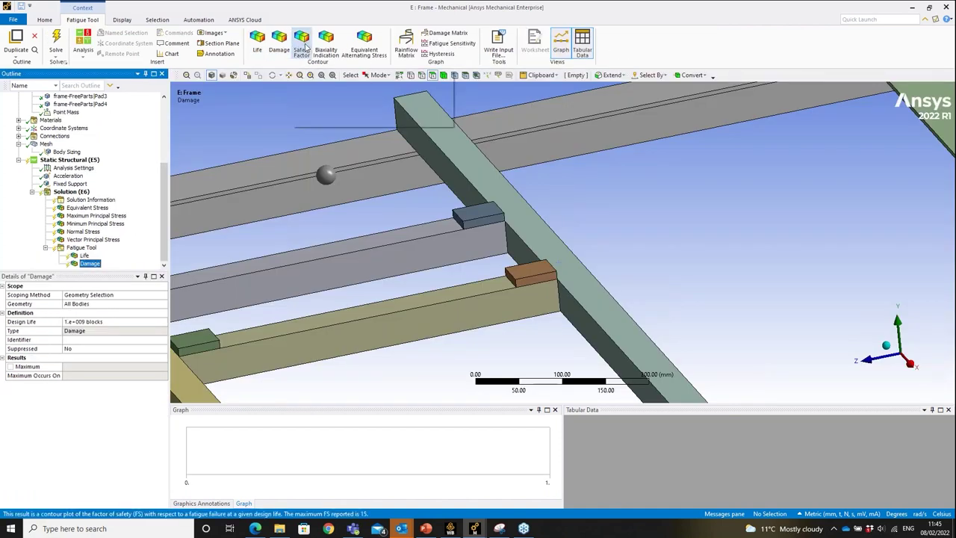
pyautogui.click(301, 41)
pyautogui.click(326, 43)
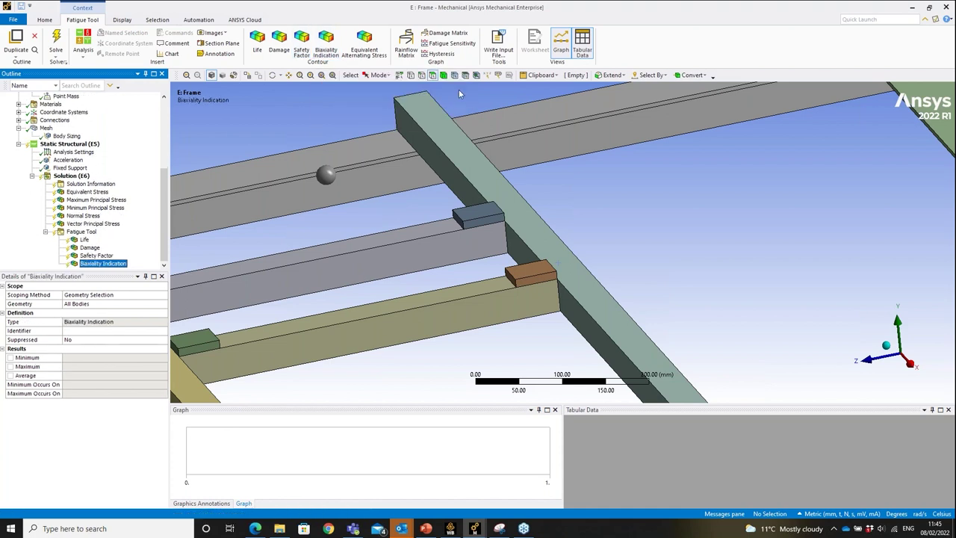
pyautogui.click(406, 45)
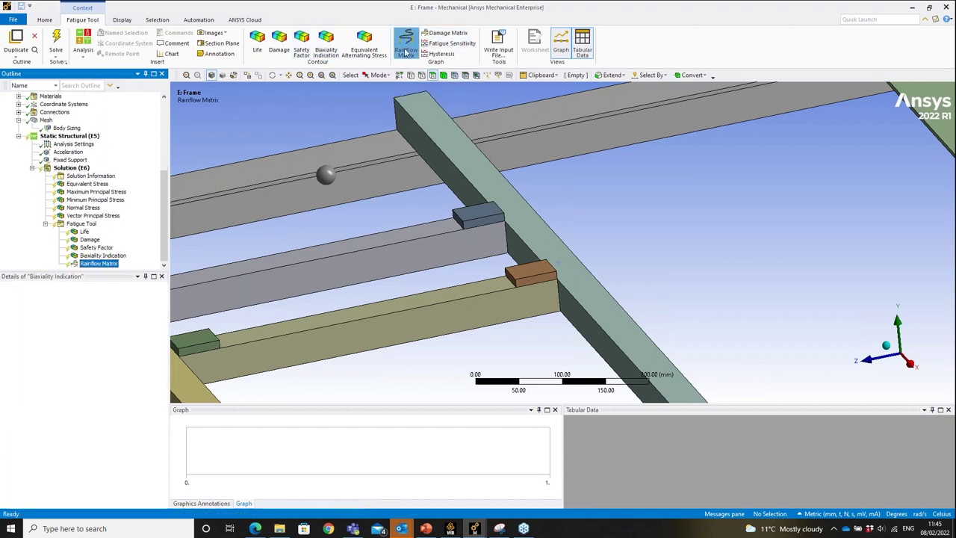
pyautogui.click(447, 33)
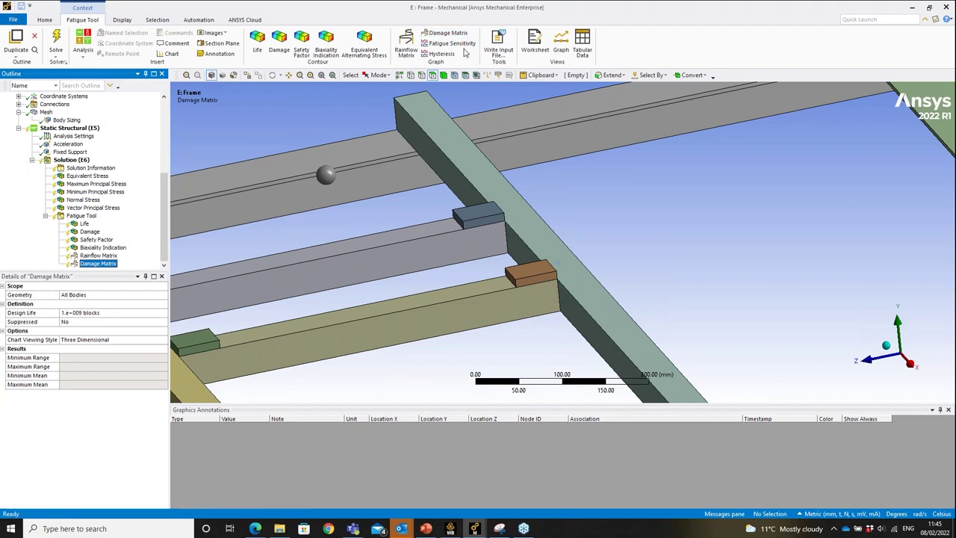
pyautogui.click(452, 44)
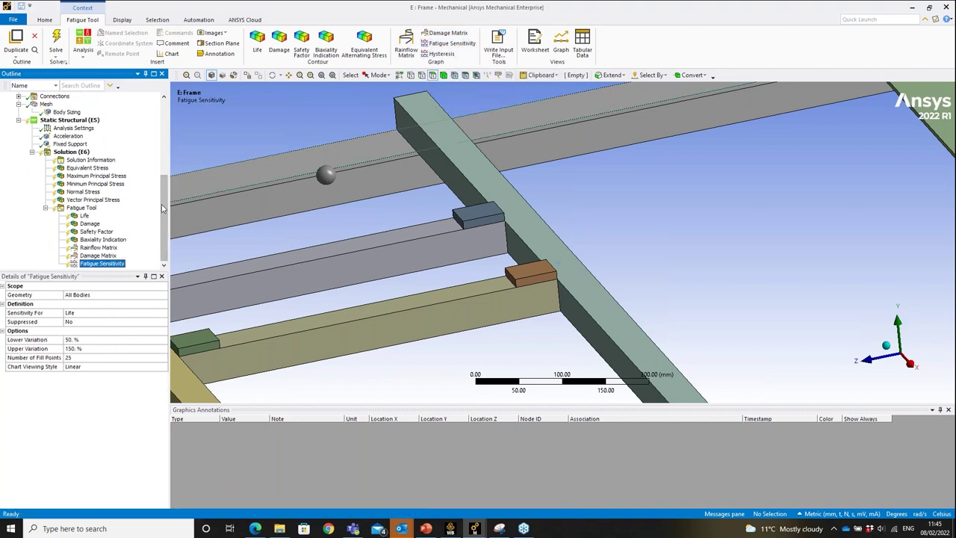
# - Scope the Life, Damage, Safety Factor and Biaxiality Indication results to the upper face of the teal inner support beam
pyautogui.click(85, 216)
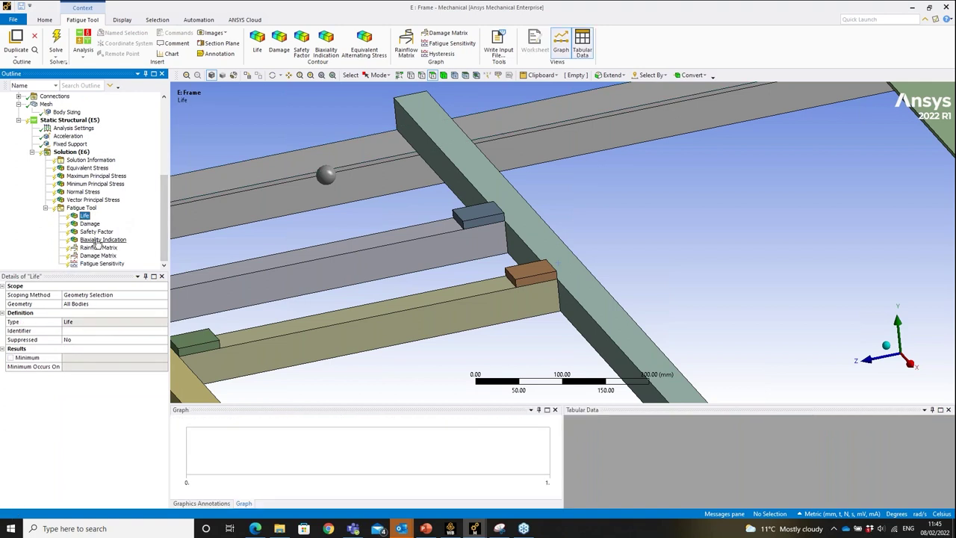
pyautogui.keyDown('shift'); pyautogui.click(98, 240); pyautogui.keyUp('shift')
pyautogui.click(534, 226)
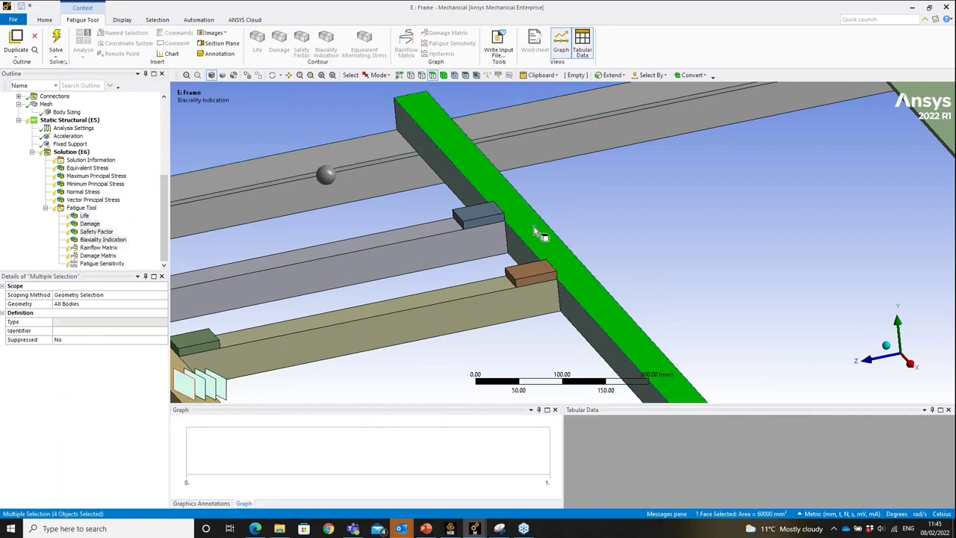
pyautogui.click(73, 304)
pyautogui.click(69, 304)
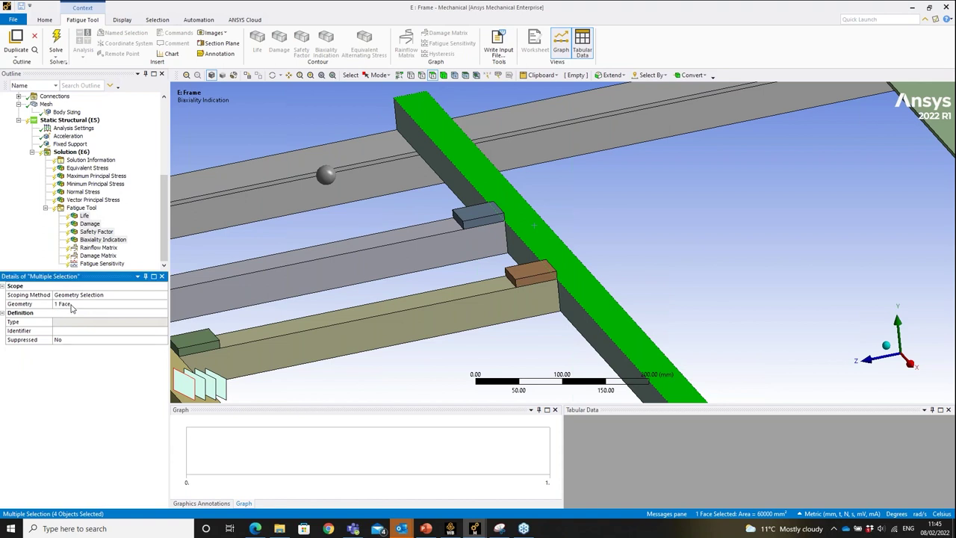
# - Scope the Rainflow Matrix and Damage Matrix to the upper face of the teal inner support beam
pyautogui.click(103, 240)
pyautogui.keyDown('ctrl'); pyautogui.click(98, 247); pyautogui.keyUp('ctrl')
pyautogui.click(572, 267)
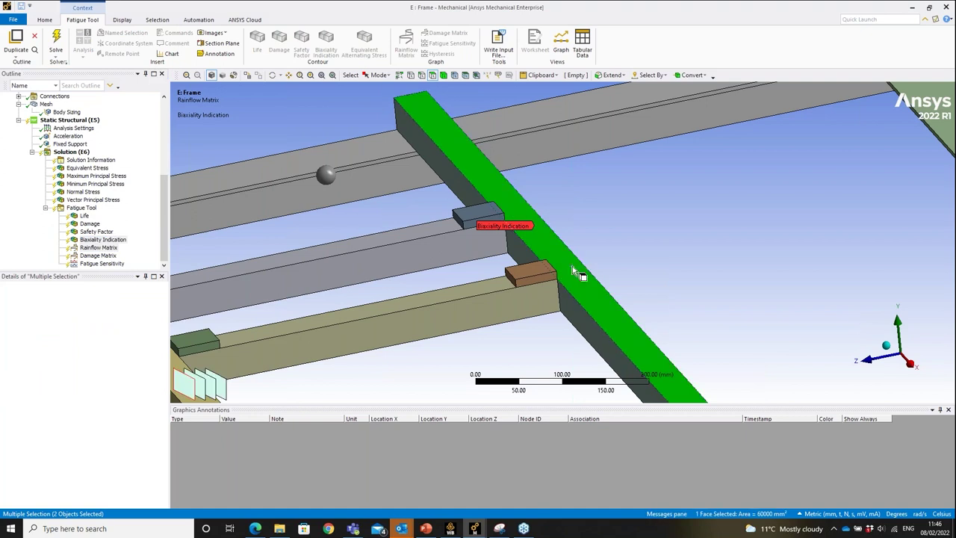
pyautogui.click(103, 239)
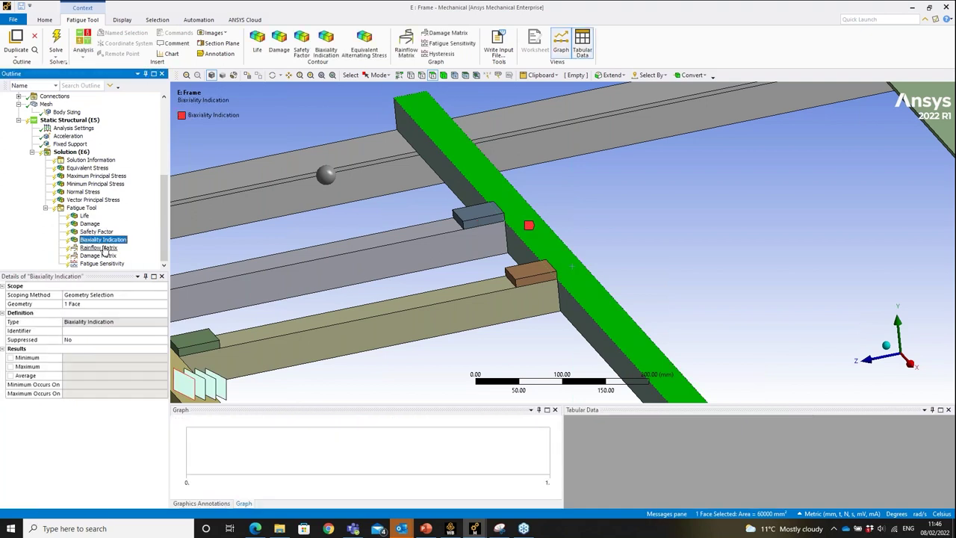
pyautogui.click(98, 247)
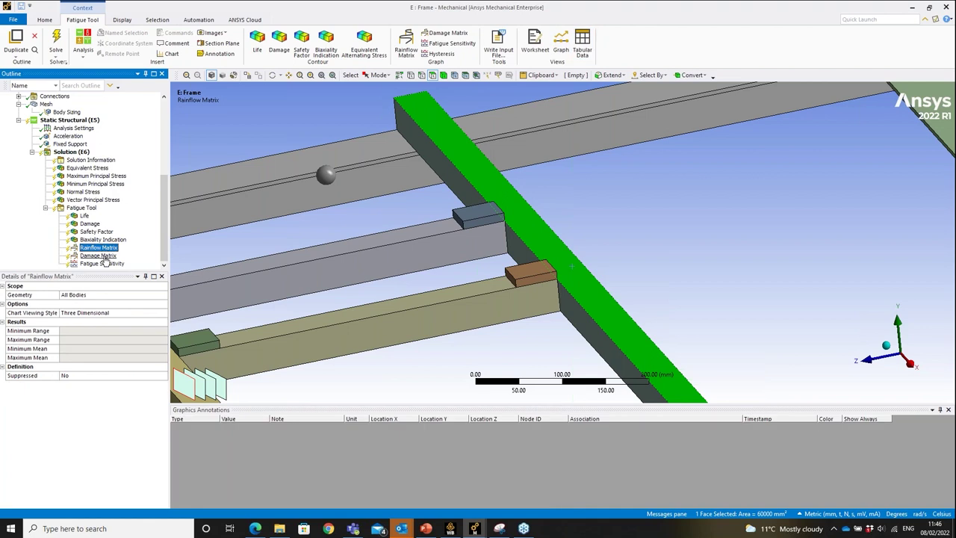
pyautogui.keyDown('ctrl'); pyautogui.click(103, 256); pyautogui.keyUp('ctrl')
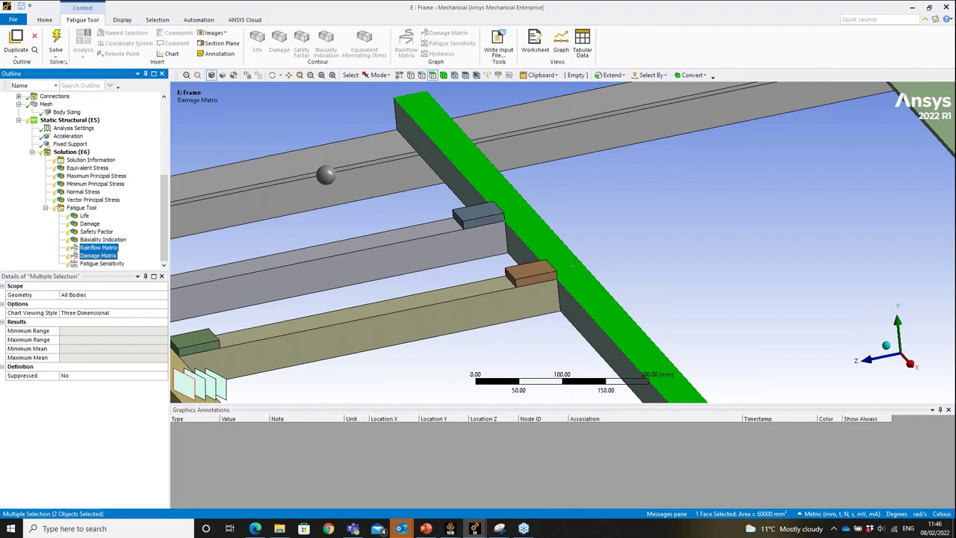
pyautogui.click(81, 296)
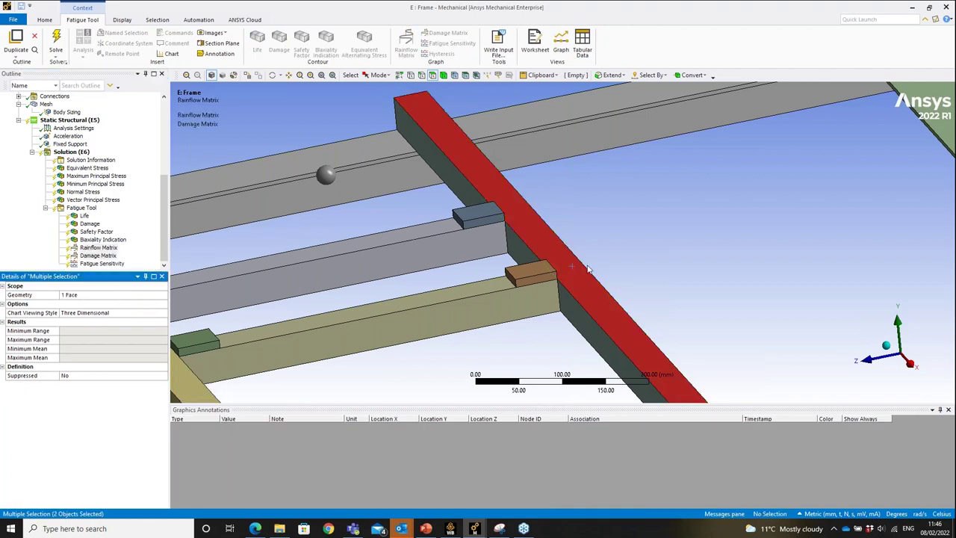
pyautogui.click(73, 295)
# - Scope the Fatigue Sensitivity result to the upper face of the teal inner support beam
pyautogui.click(101, 263)
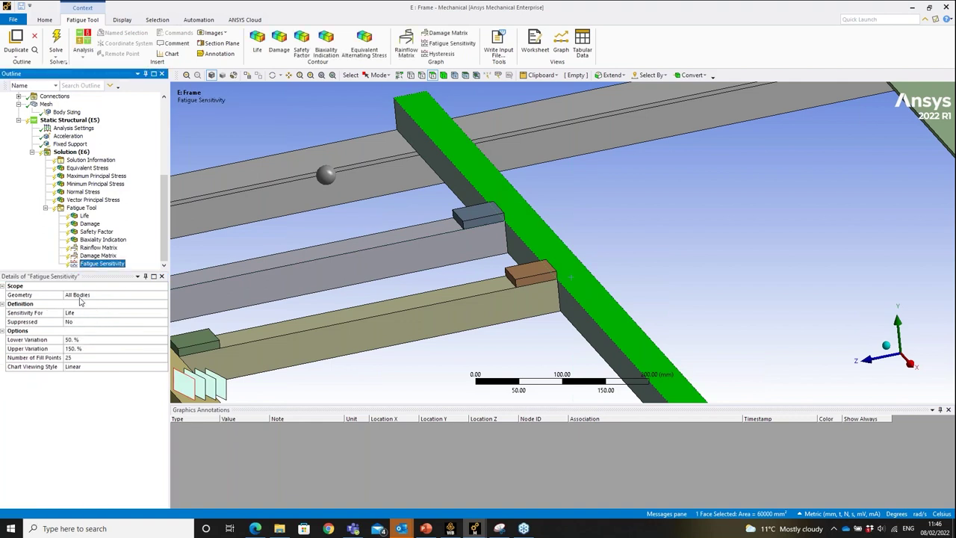
pyautogui.click(82, 296)
pyautogui.click(73, 295)
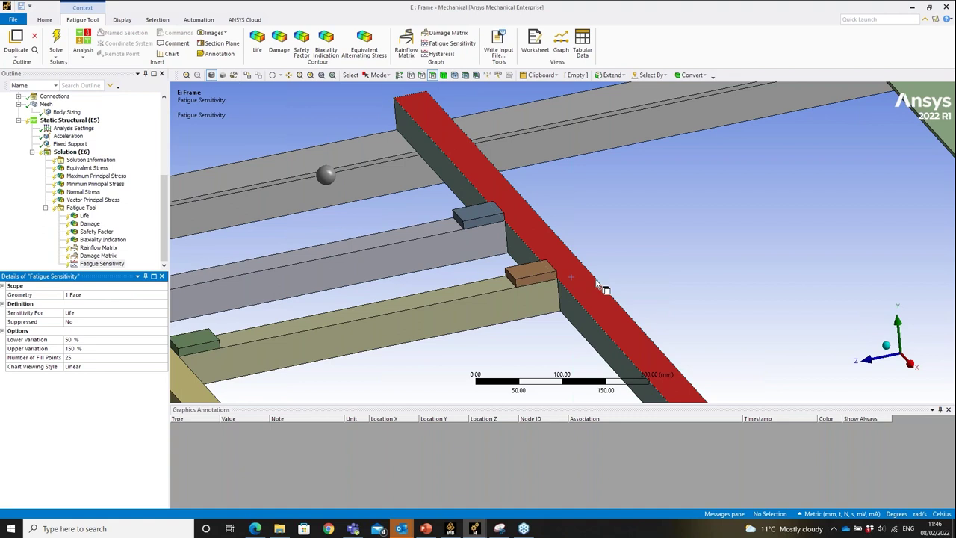
# - Set the design life of both the Damage and Safety Factor results to 1 block
pyautogui.click(90, 224)
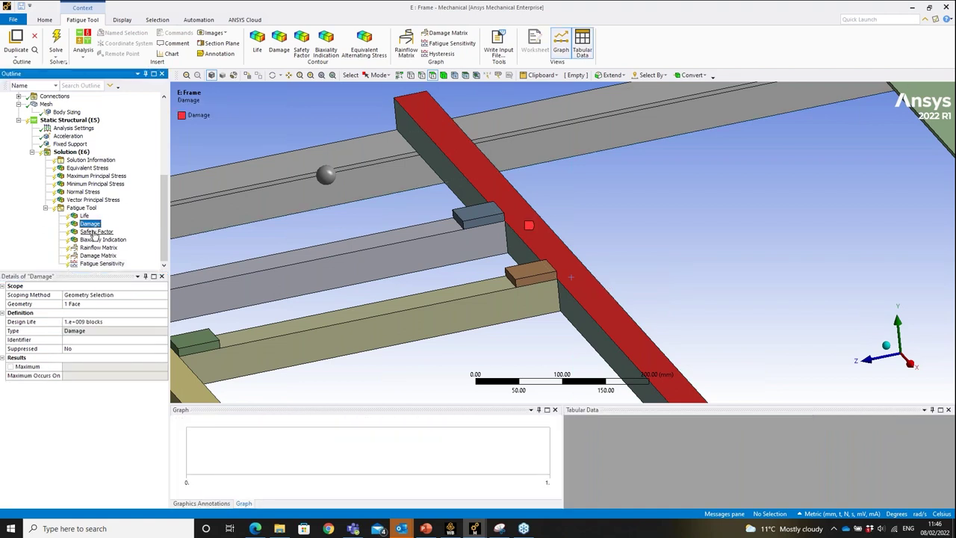
pyautogui.keyDown('ctrl'); pyautogui.click(93, 231); pyautogui.keyUp('ctrl')
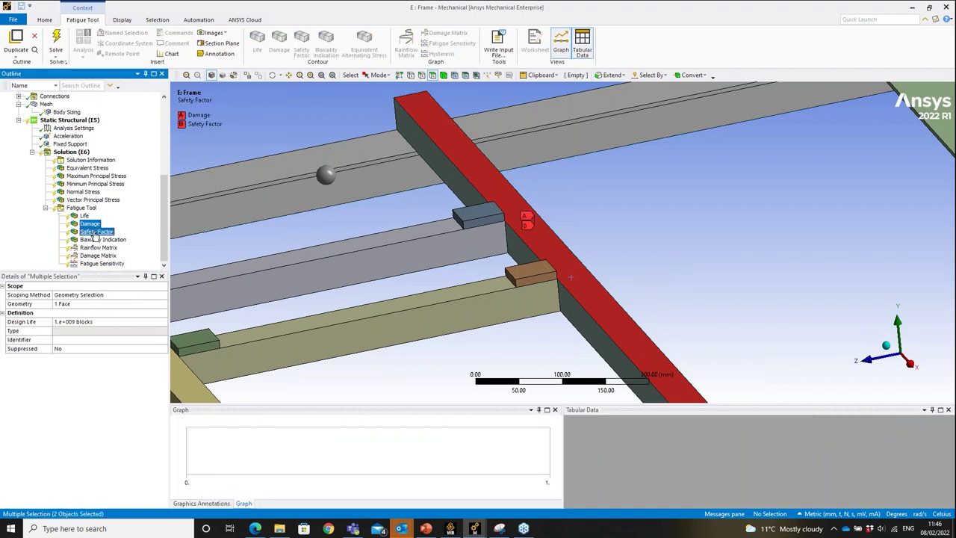
pyautogui.click(110, 321)
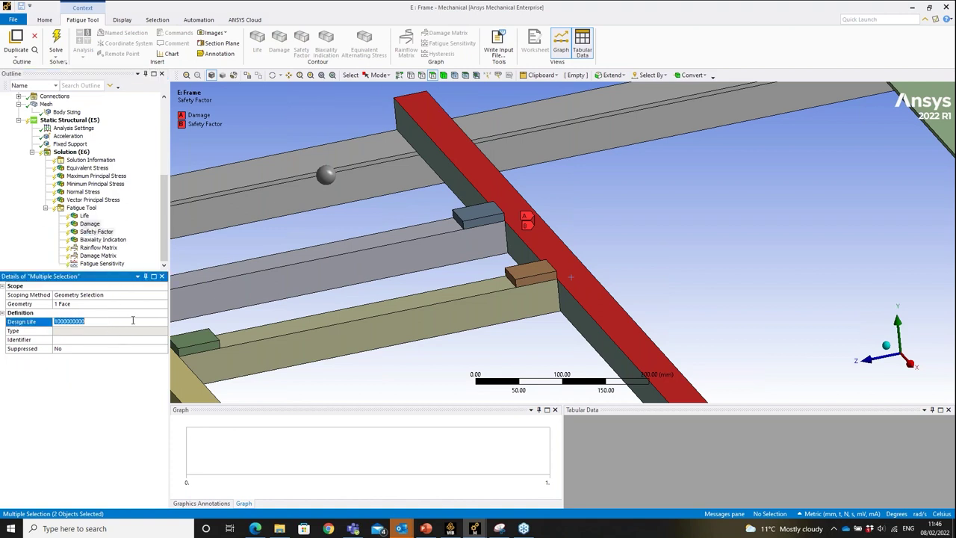
pyautogui.write('1')
pyautogui.press('Return')
# - Solve the frame's static structural analysis with its stress and fatigue results
pyautogui.click(70, 119)
pyautogui.click(56, 44)
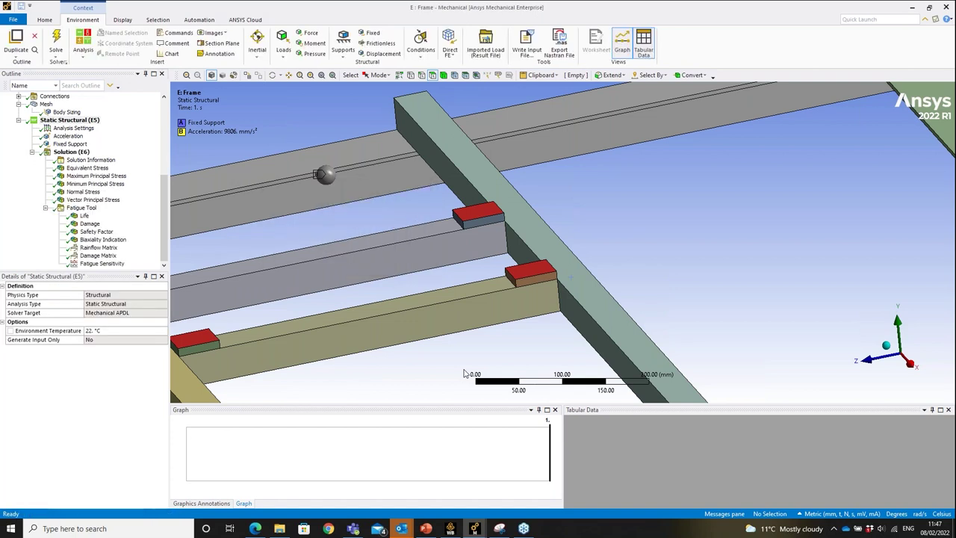
# - Review the Equivalent, Maximum Principal, Minimum Principal and Normal Stress contours around the hot spots on the support beam's edge
pyautogui.click(87, 168)
pyautogui.moveTo(609, 287); pyautogui.dragTo(405, 179, button='middle')
pyautogui.scroll(3, 549, 273)
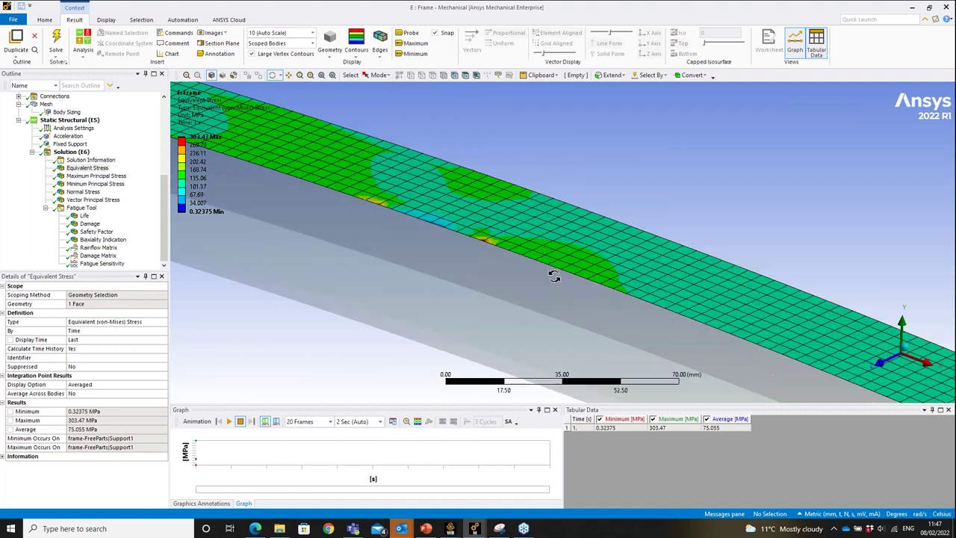
pyautogui.moveTo(522, 227); pyautogui.dragTo(489, 243, button='middle')
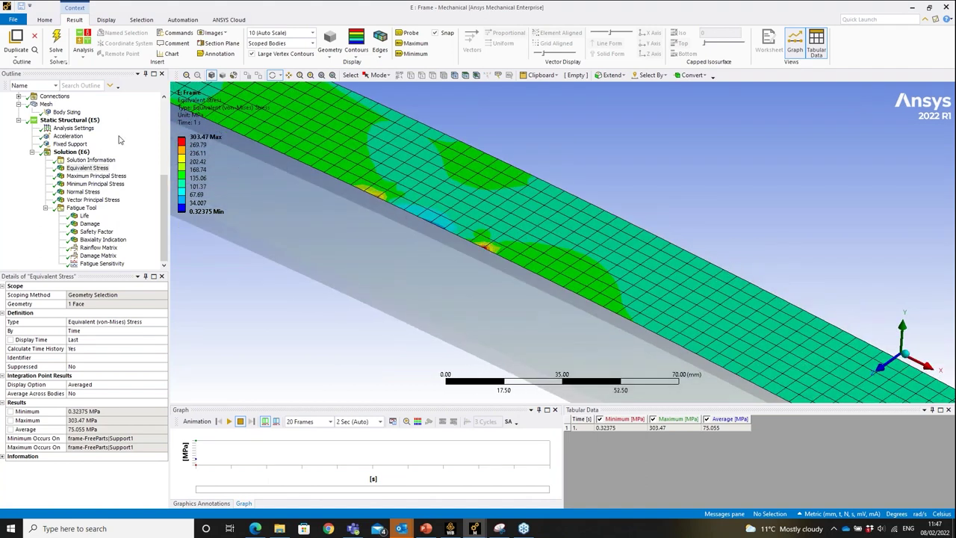
pyautogui.click(104, 175)
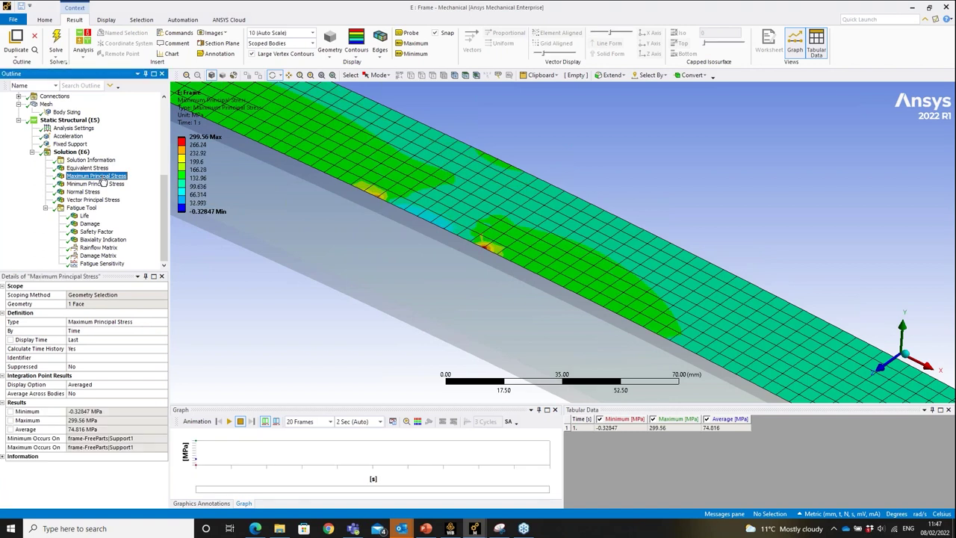
pyautogui.click(109, 185)
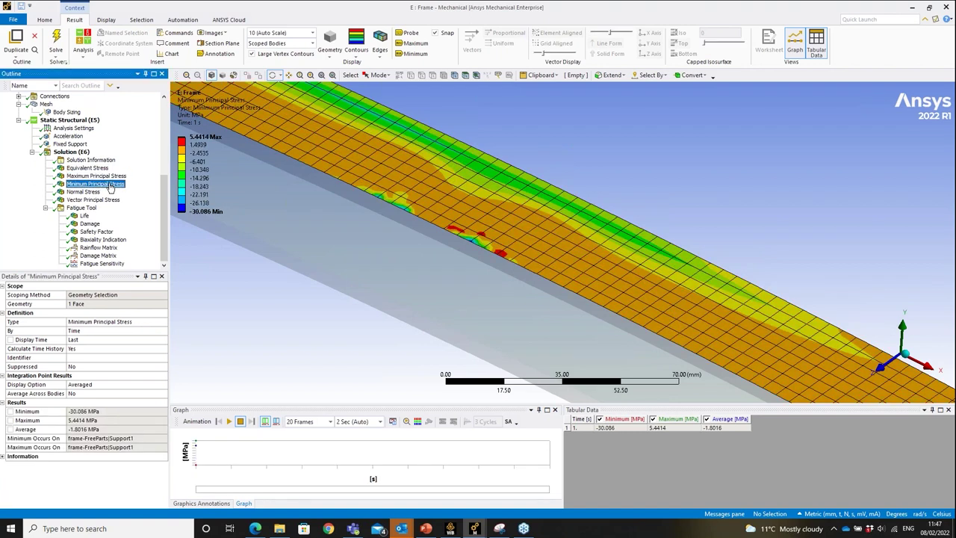
pyautogui.click(95, 192)
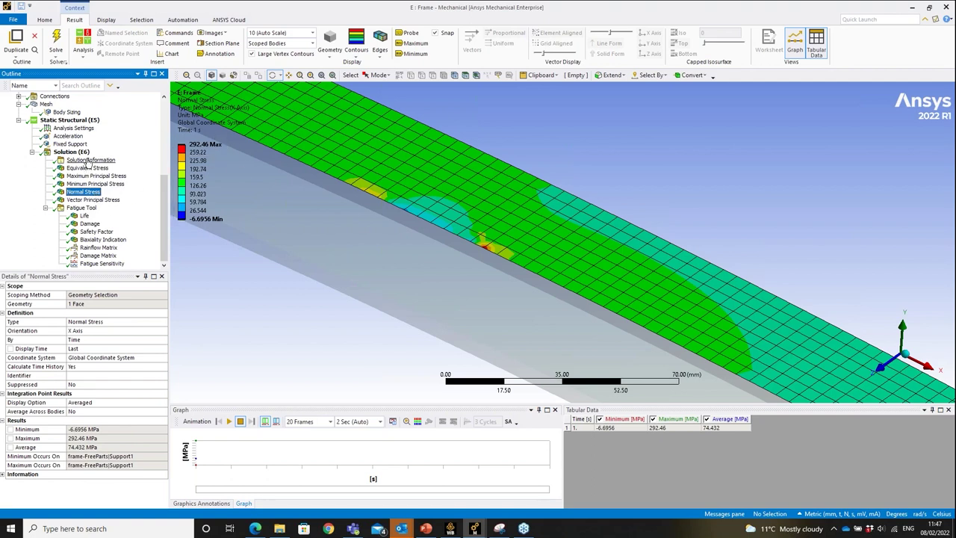
pyautogui.click(87, 169)
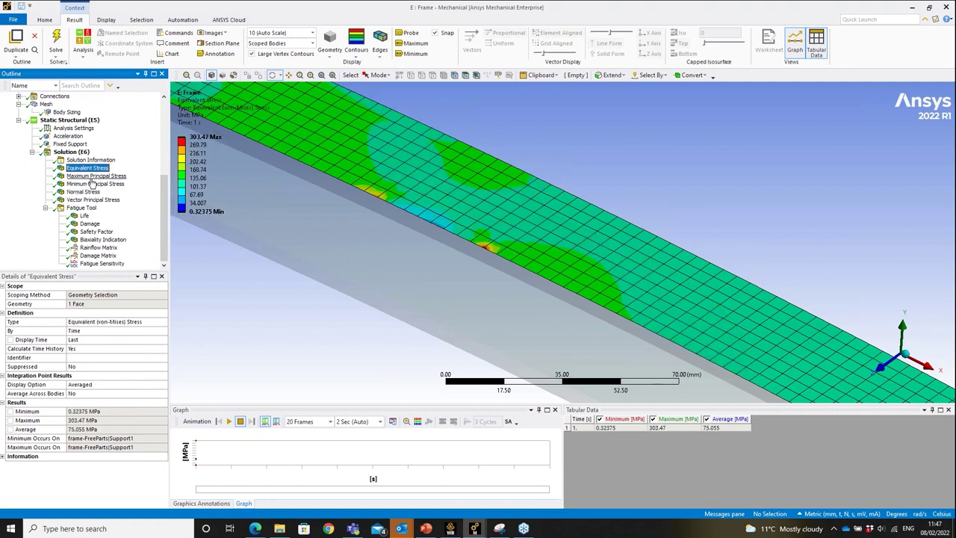
pyautogui.click(90, 176)
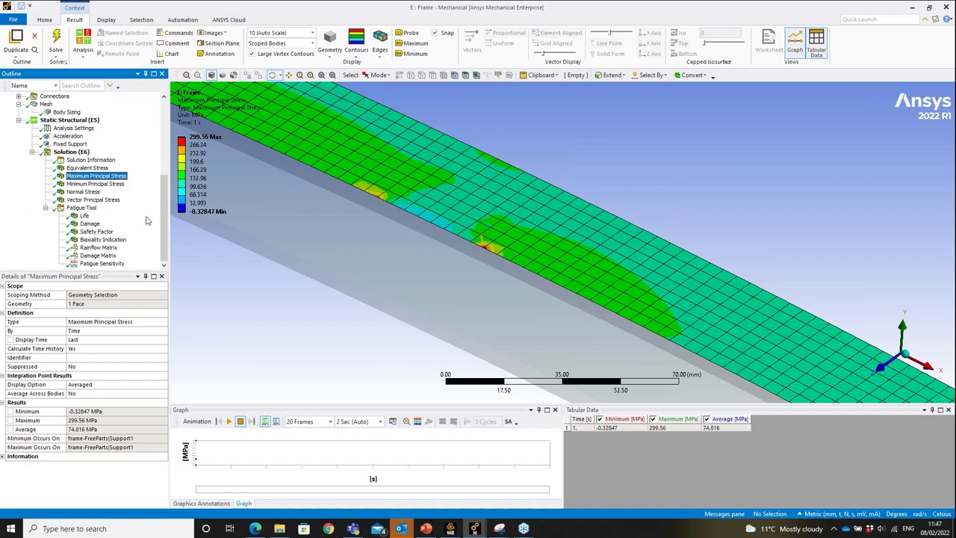
# - Examine the Life contour on the support beam's upper face and check the Fatigue Tool's history-data loading settings
pyautogui.click(84, 216)
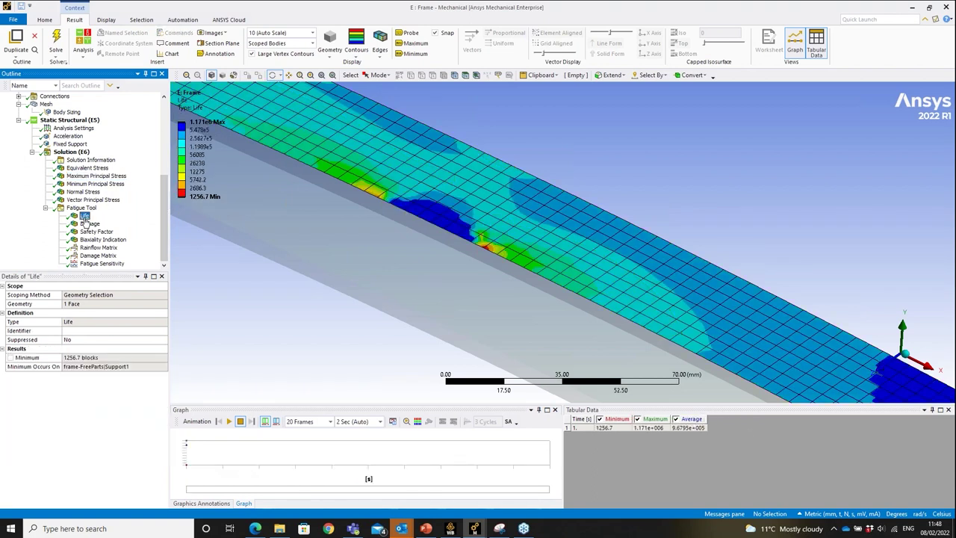
pyautogui.moveTo(247, 224); pyautogui.dragTo(232, 213, button='middle')
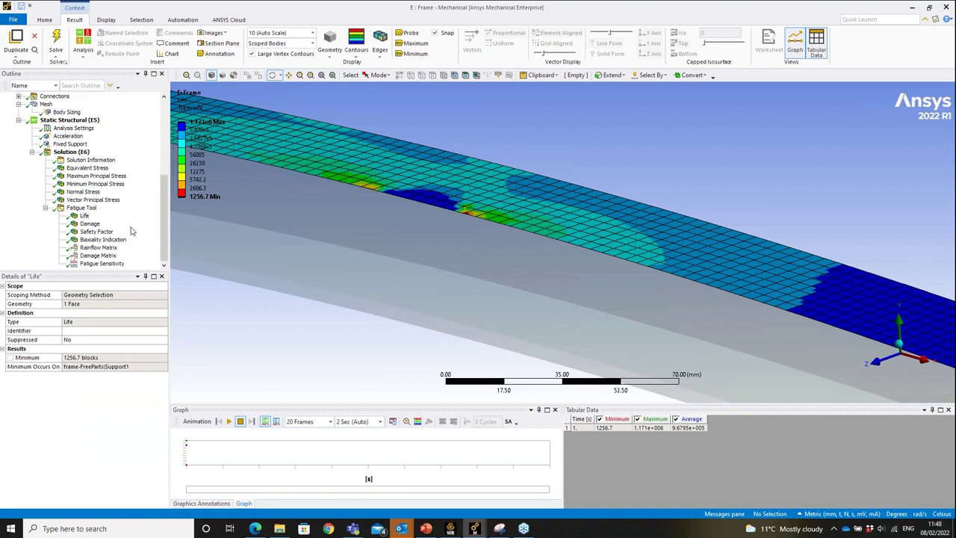
pyautogui.click(76, 219)
pyautogui.click(81, 207)
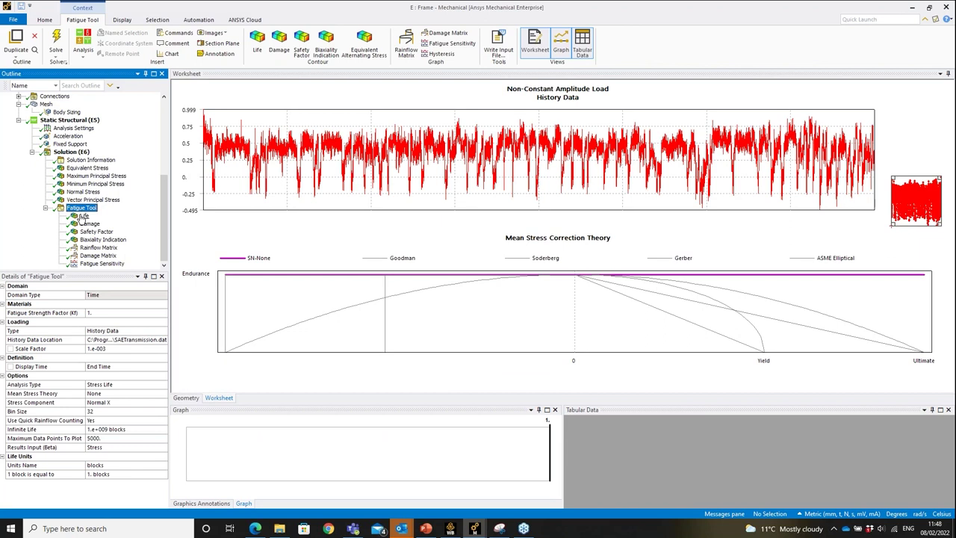
pyautogui.click(83, 216)
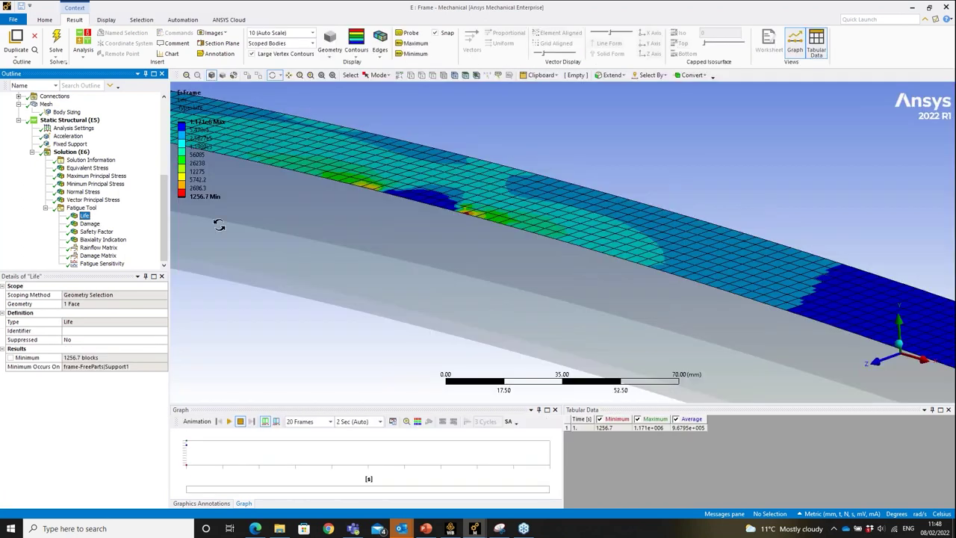
# - Inspect the Damage and Safety Factor contours close up along the support beam's edge
pyautogui.click(89, 223)
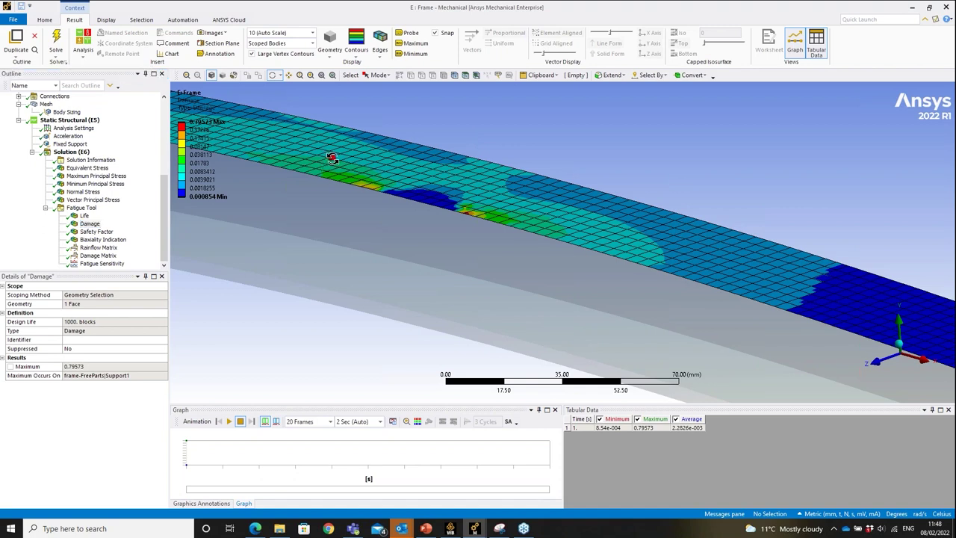
pyautogui.moveTo(409, 162); pyautogui.dragTo(465, 238)
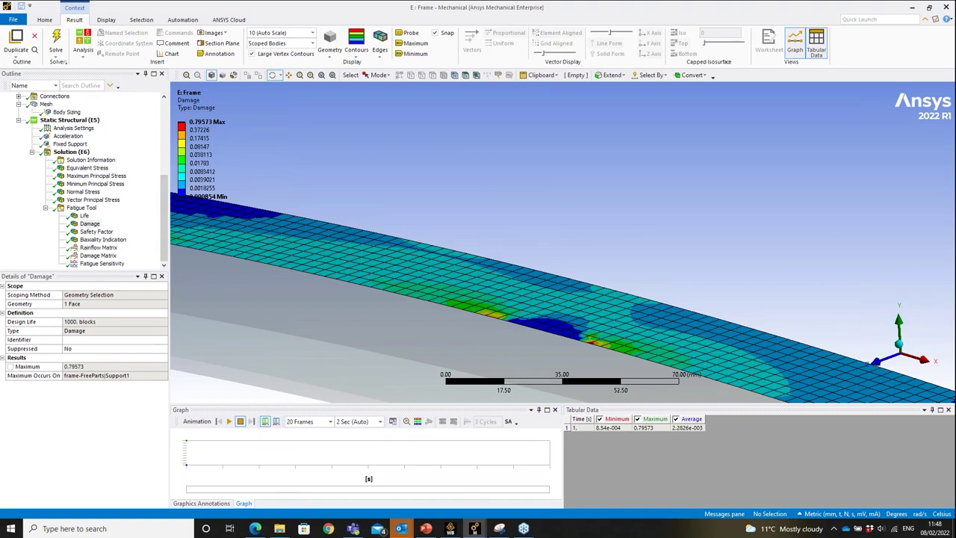
pyautogui.click(96, 232)
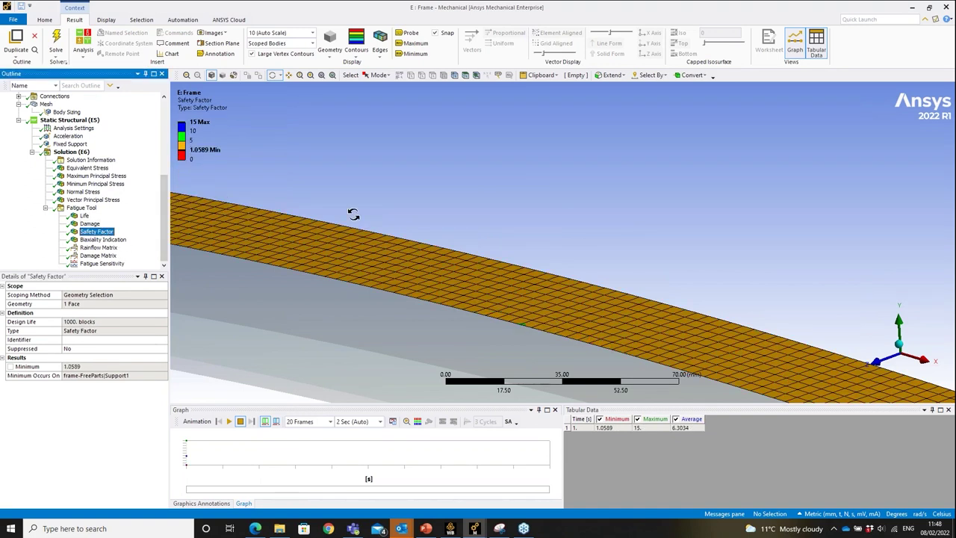
pyautogui.moveTo(405, 192); pyautogui.dragTo(398, 202)
pyautogui.moveTo(457, 268); pyautogui.dragTo(577, 306, button='right')
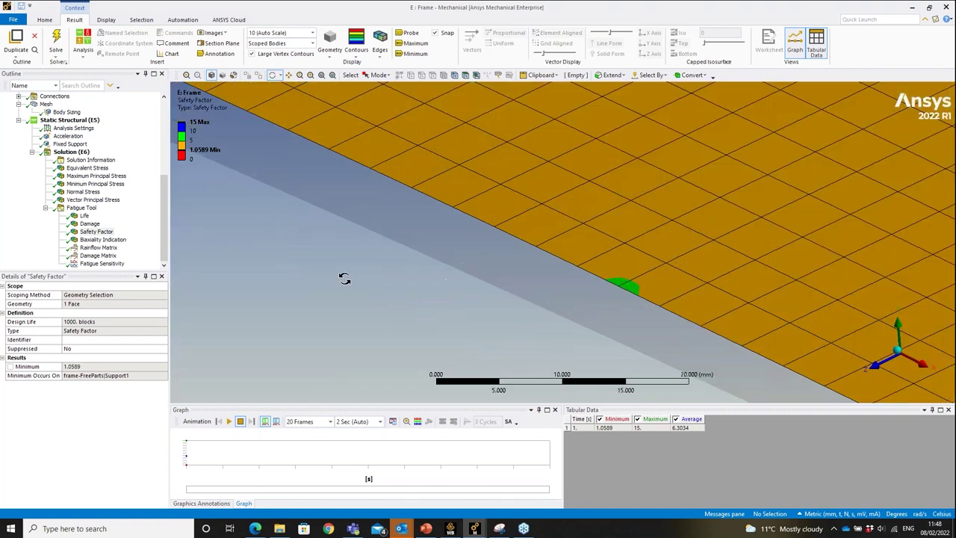
# - Probe the Biaxiality Indication result at the light-blue patch on the support beam's edge
pyautogui.click(103, 240)
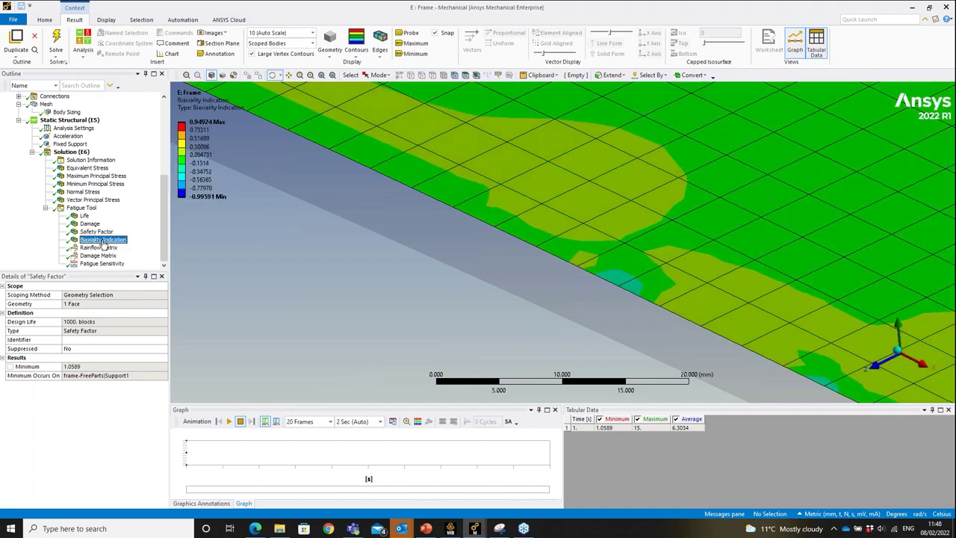
pyautogui.click(410, 33)
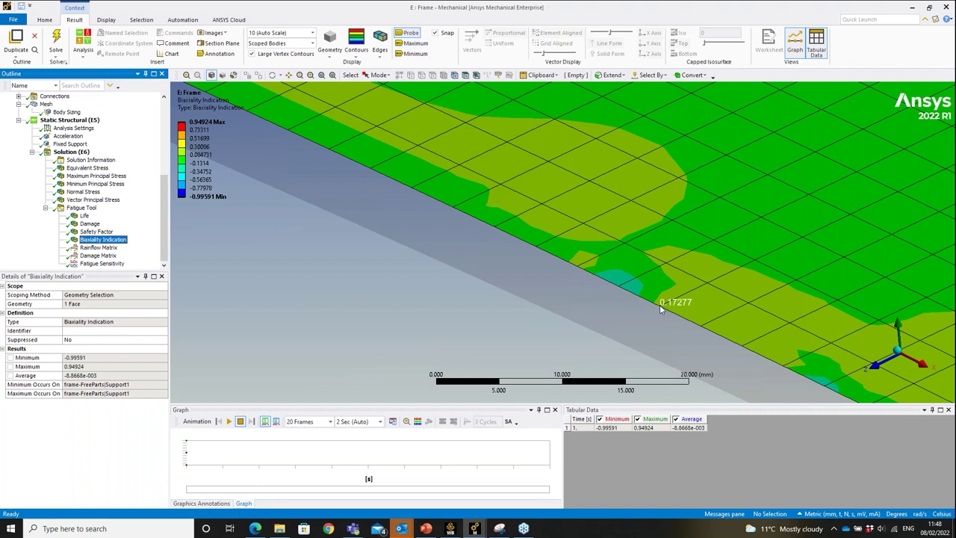
pyautogui.click(619, 287)
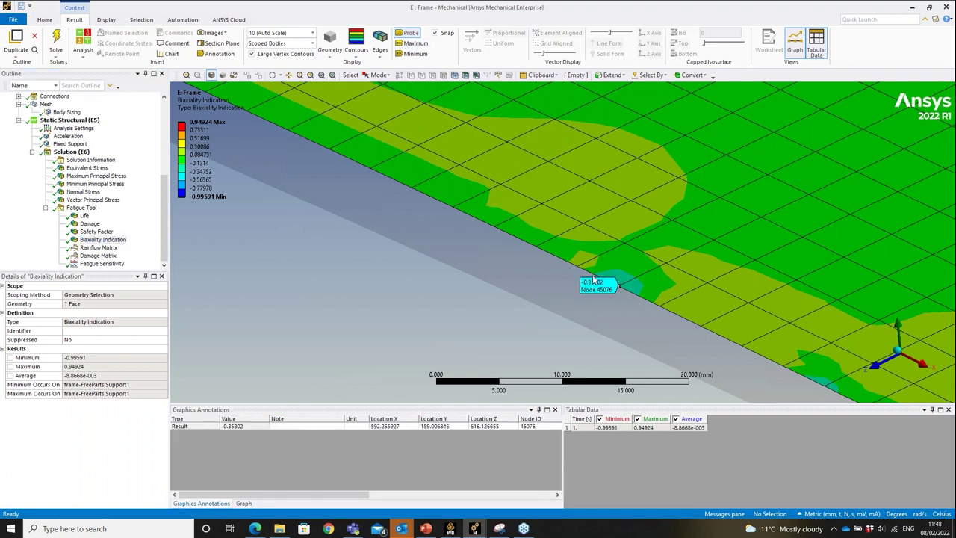
# - Locate the minimum-life hot spot on the beam's edge and probe the Biaxiality Indication result there
pyautogui.click(84, 215)
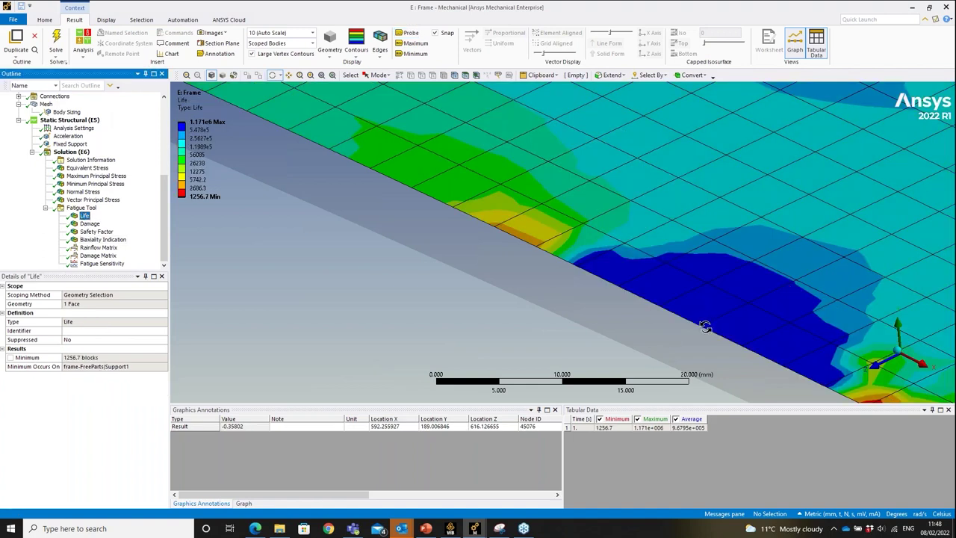
pyautogui.moveTo(721, 316); pyautogui.dragTo(651, 301)
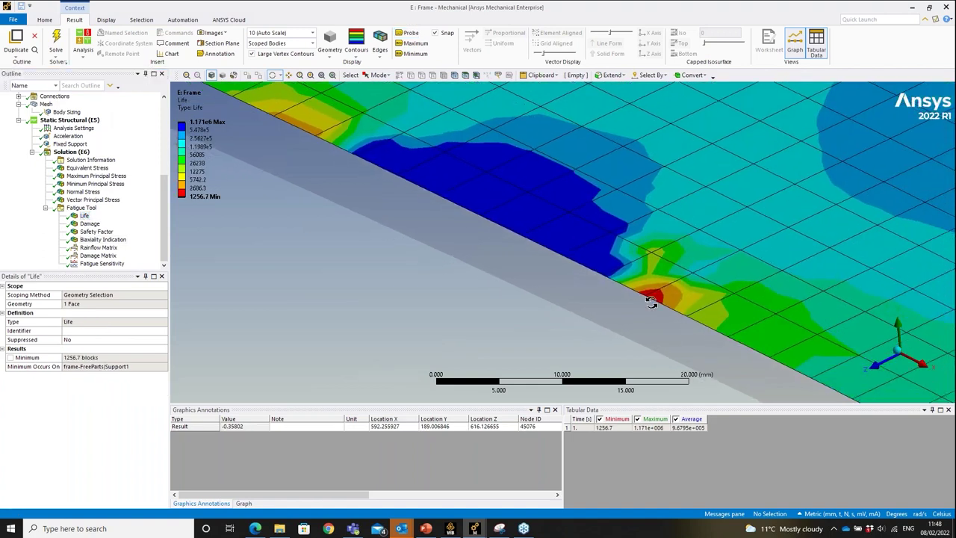
pyautogui.click(103, 239)
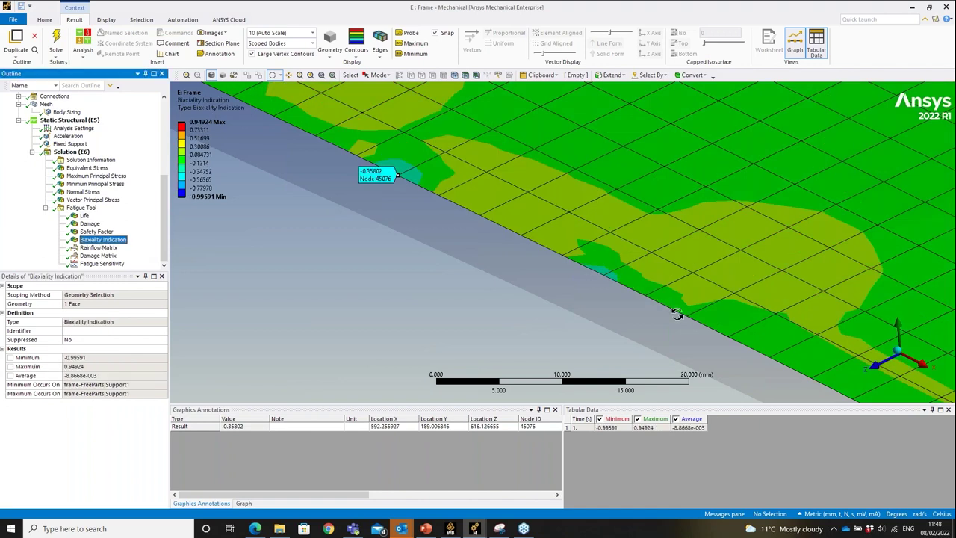
pyautogui.click(408, 32)
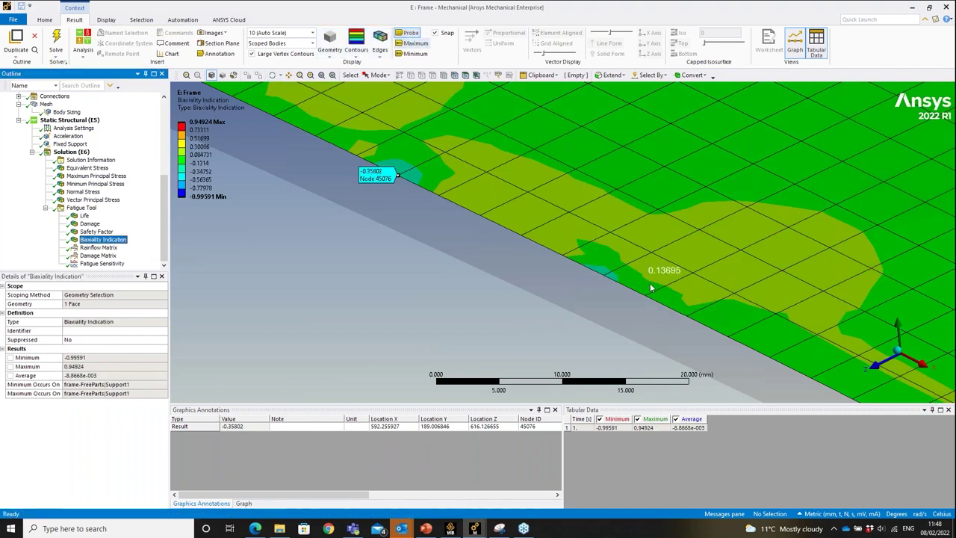
pyautogui.click(646, 295)
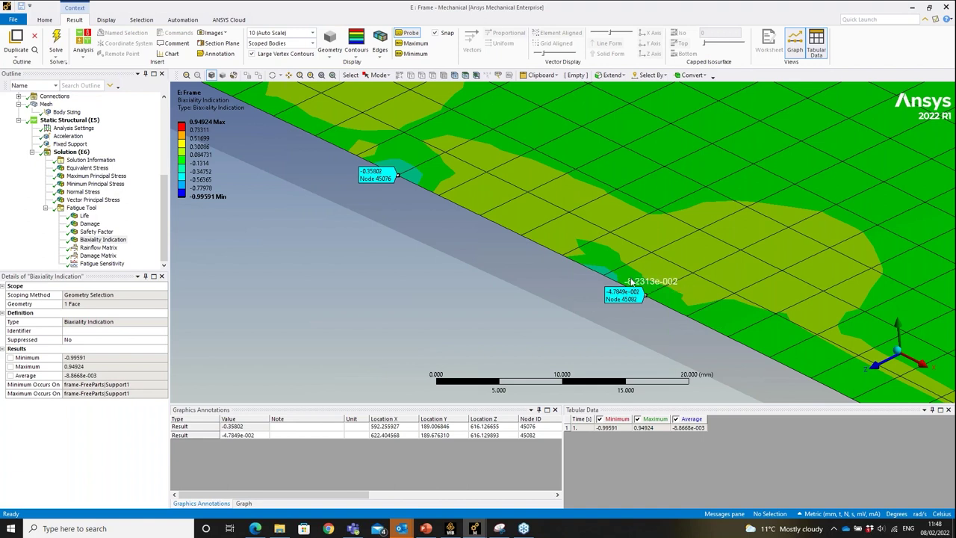
# - Examine the three-dimensional Rainflow Matrix down to its mean and alternating stress axes, closing the graphics annotations list
pyautogui.click(100, 248)
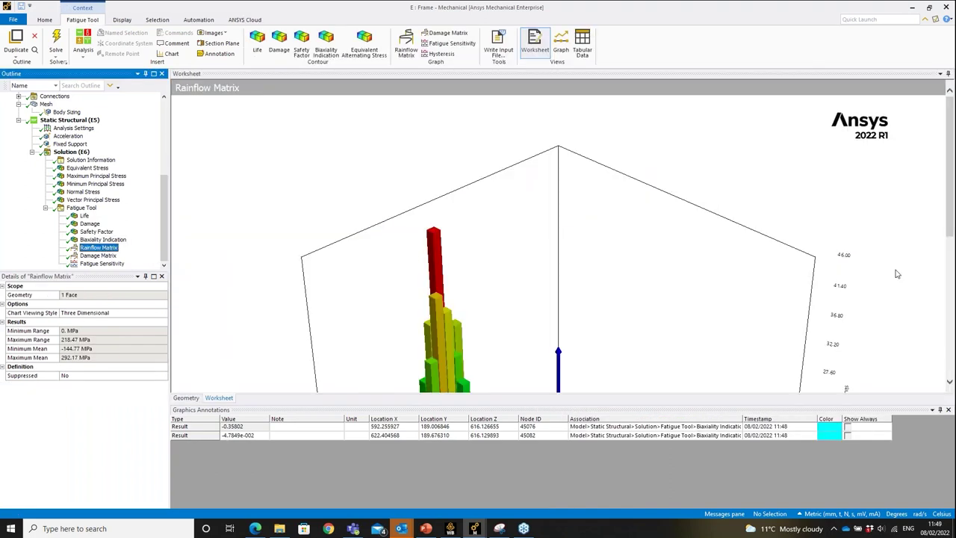
pyautogui.click(950, 234)
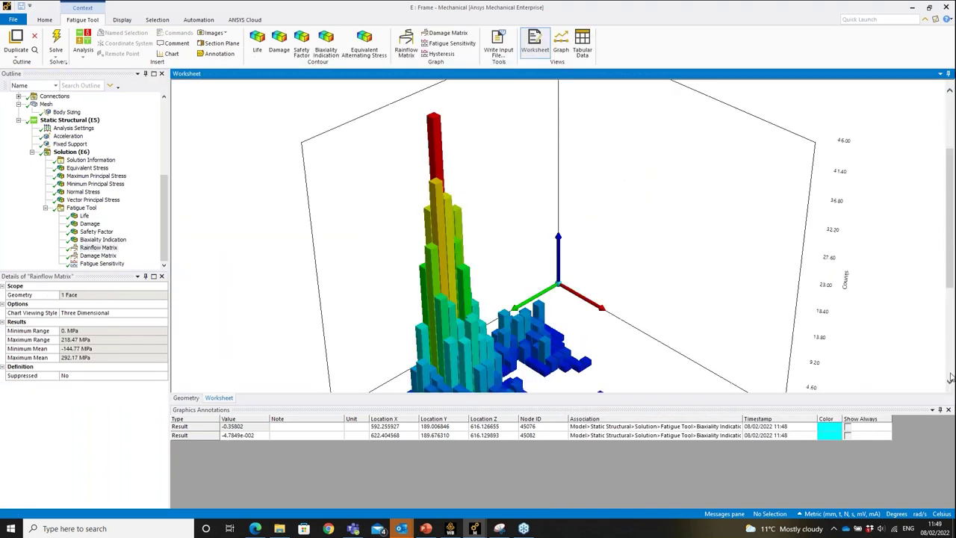
pyautogui.click(949, 410)
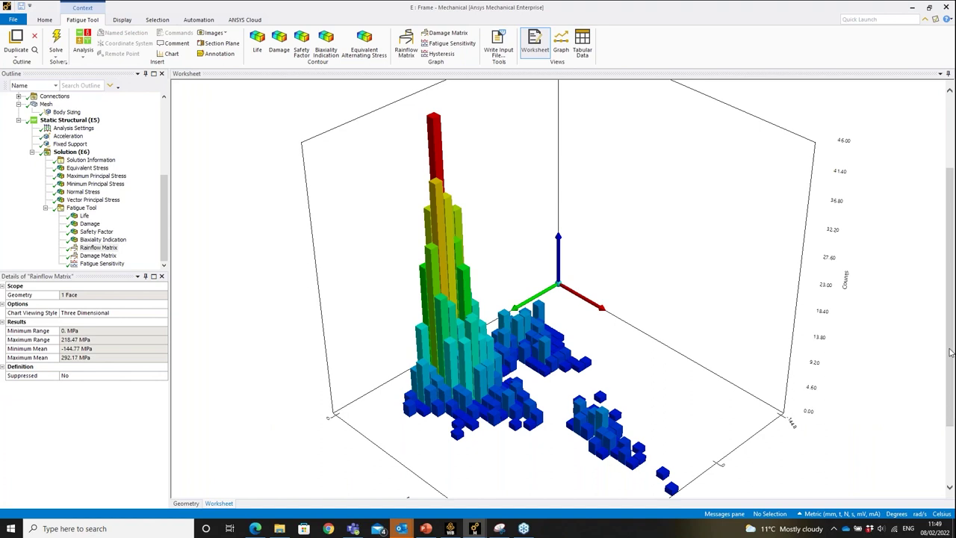
pyautogui.moveTo(949, 352); pyautogui.dragTo(950, 367)
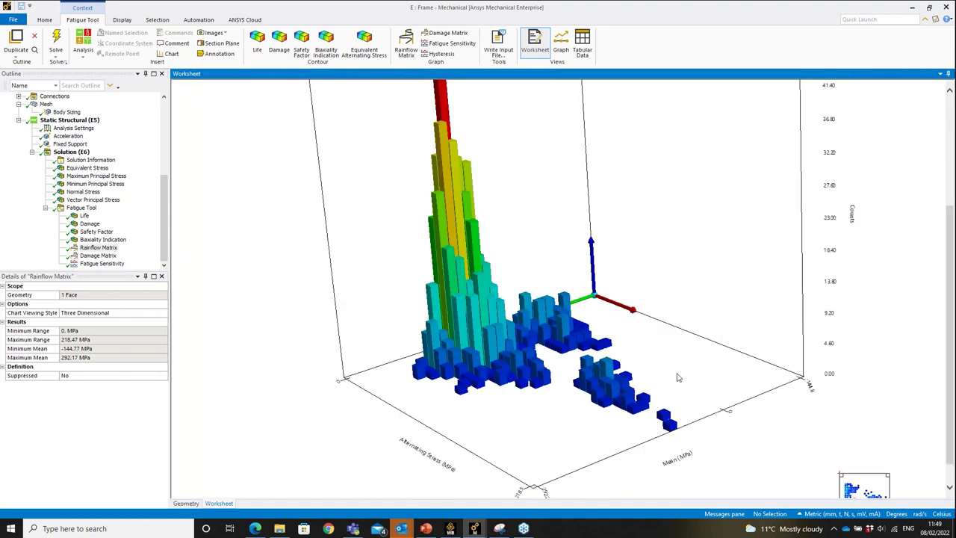
# - Examine the three-dimensional Damage Matrix from a lower angle and the Fatigue Sensitivity curve of available life
pyautogui.click(95, 258)
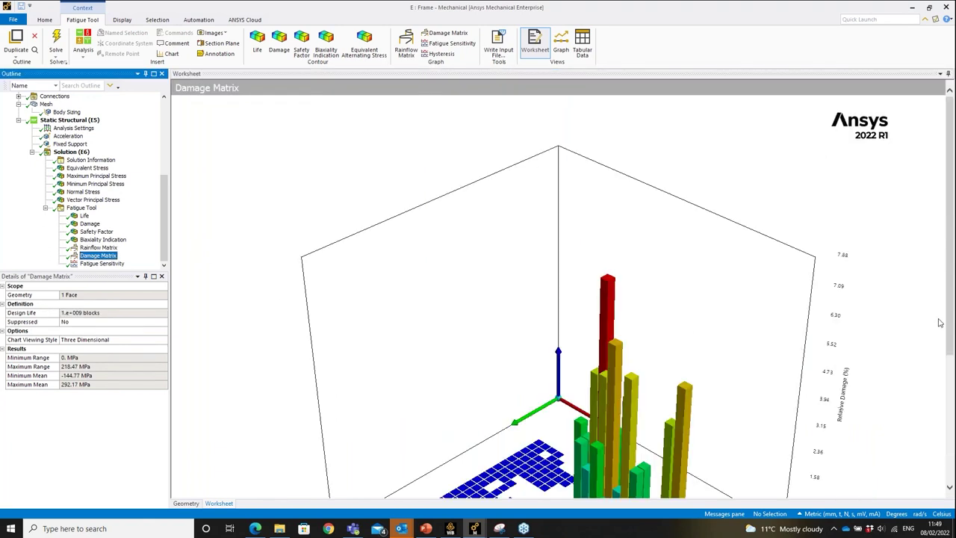
pyautogui.moveTo(948, 319); pyautogui.dragTo(949, 412)
pyautogui.moveTo(670, 365); pyautogui.dragTo(656, 321)
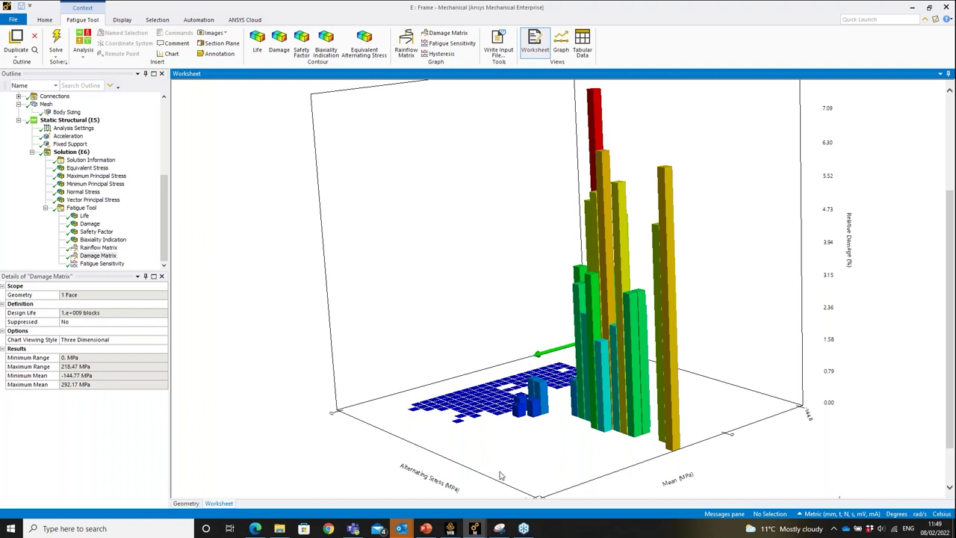
pyautogui.click(102, 263)
pyautogui.moveTo(950, 256); pyautogui.dragTo(951, 399)
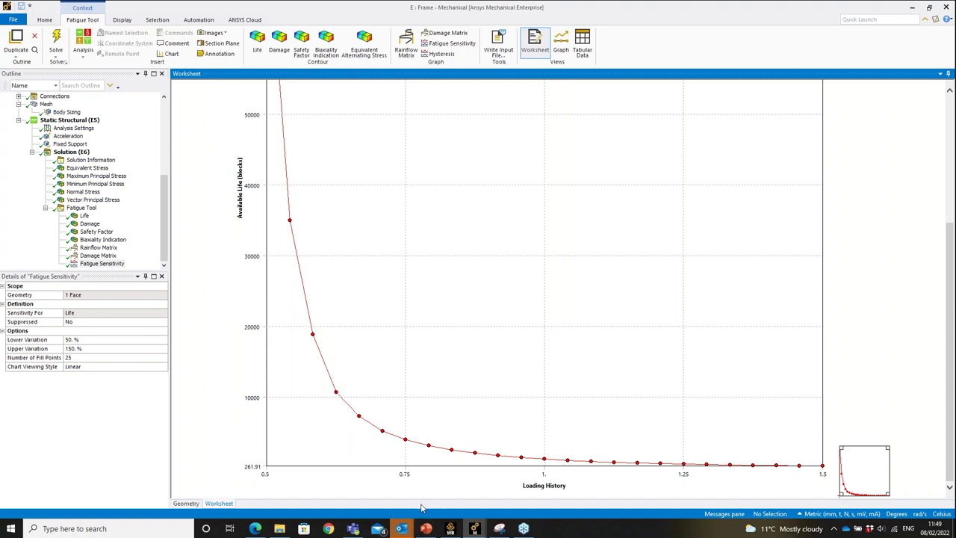
# - Switch to the Fatigue_module_webinar.pptx presentation in PowerPoint and advance to the "Strain life - EN" slide
pyautogui.moveTo(430, 531)
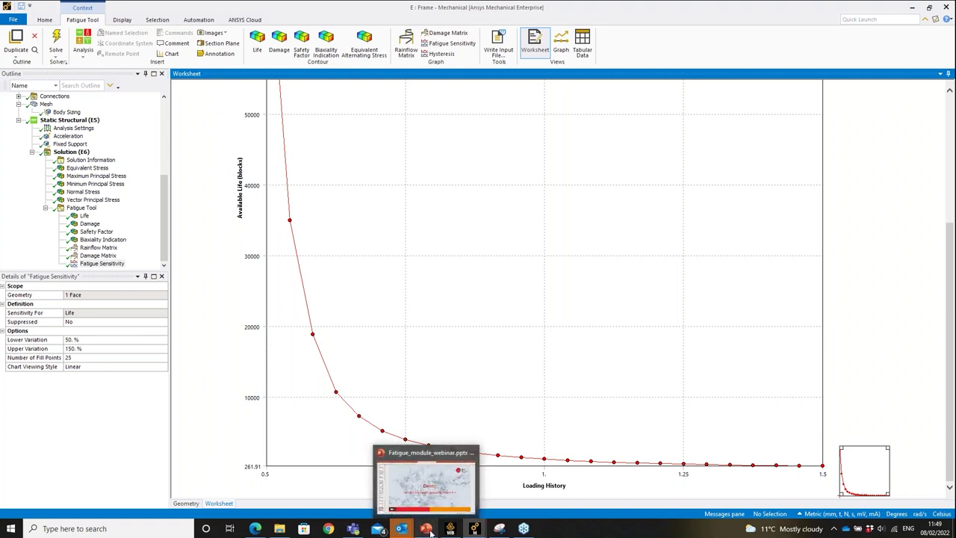
pyautogui.click(407, 481)
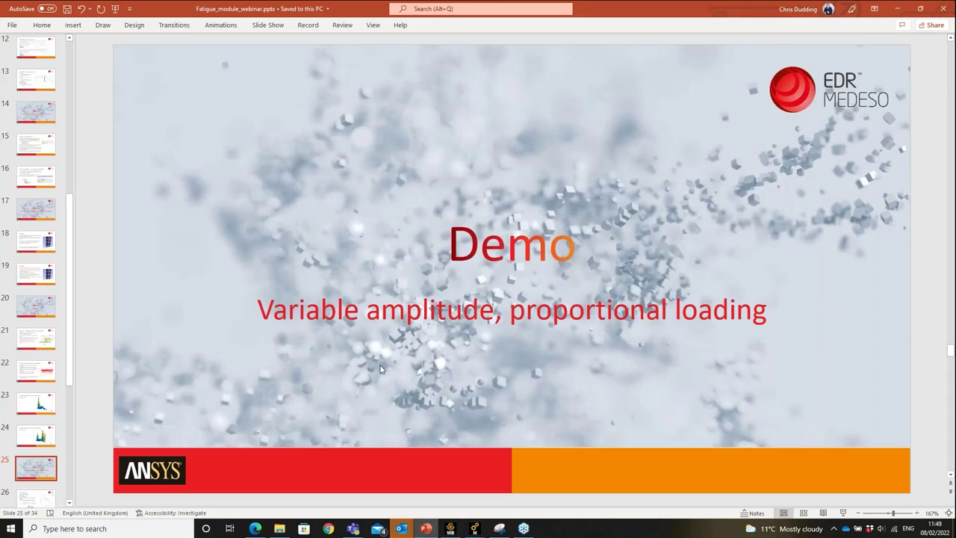
pyautogui.scroll(-1, 380, 368)
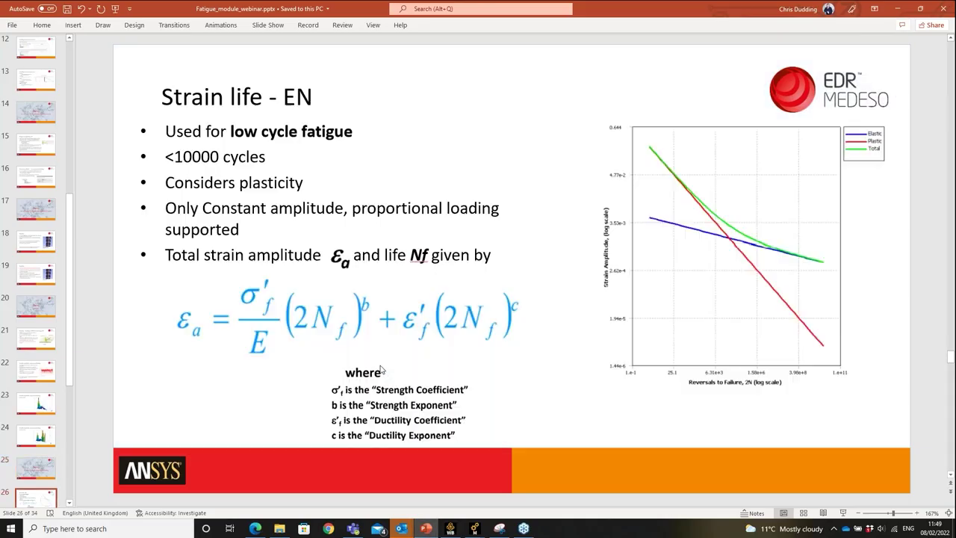